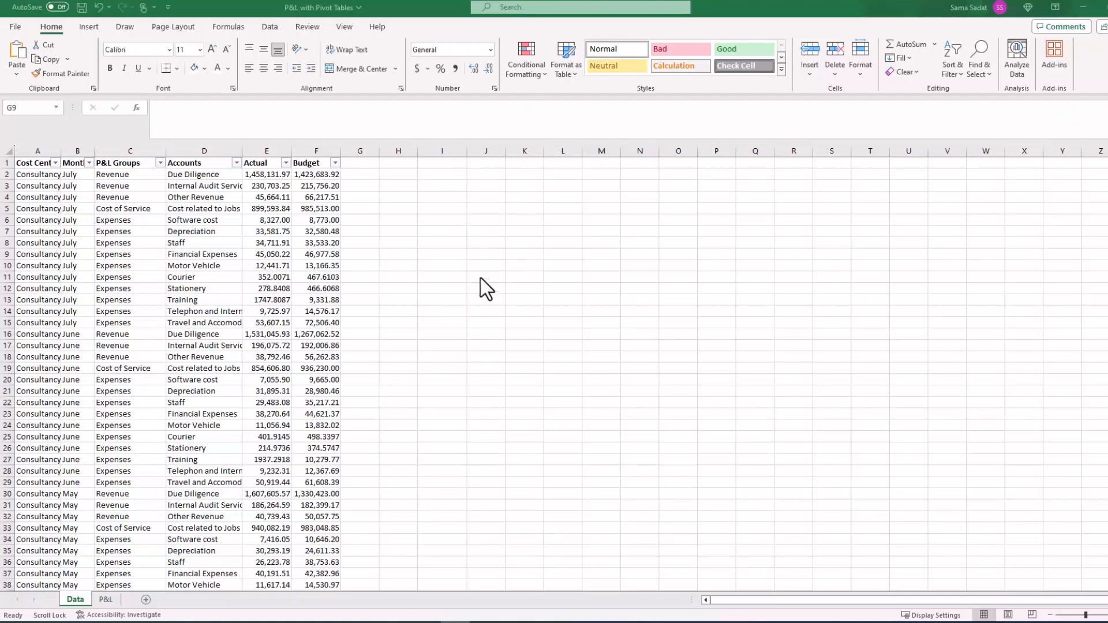
Look through the rows of source data on the Data sheet, down to the end and back to the header row.
scroll(480, 279, "down", 7)
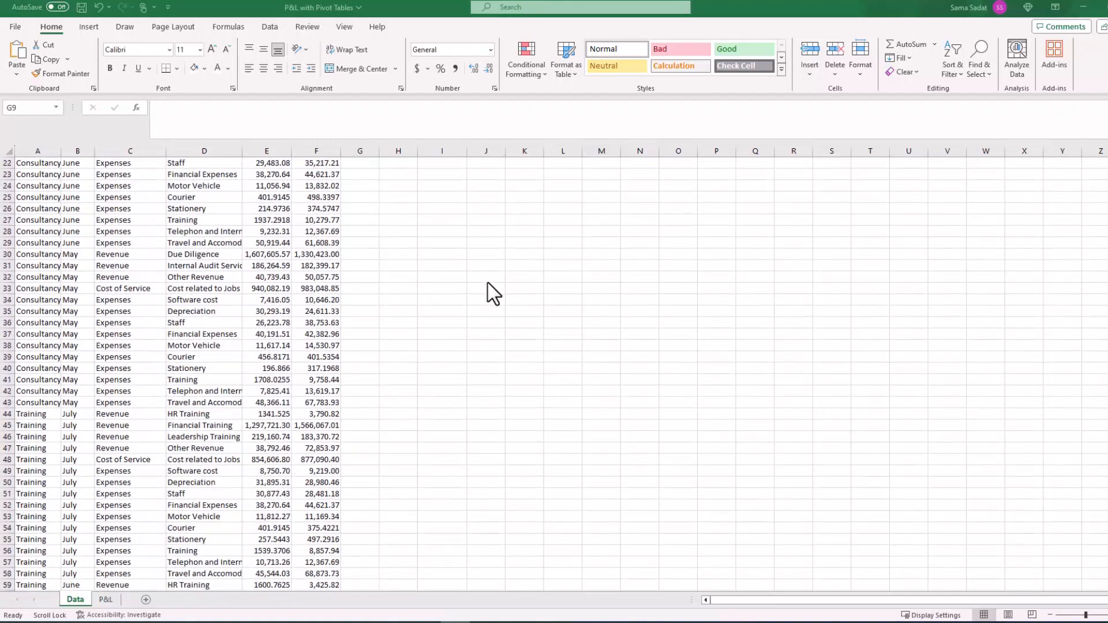
scroll(487, 282, "down", 20)
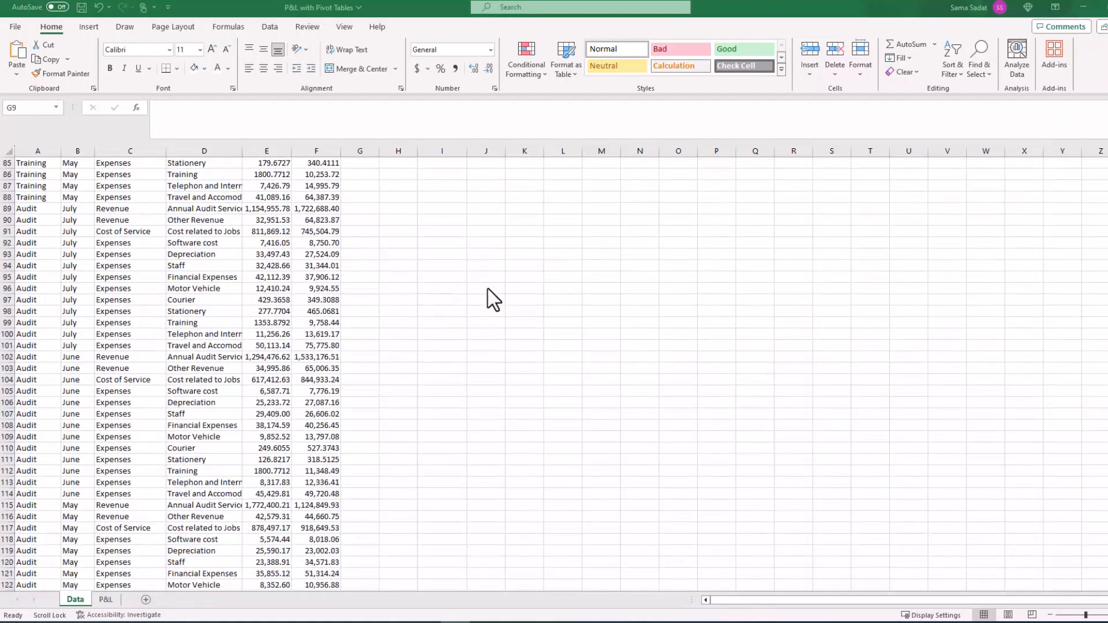
scroll(488, 289, "down", 20)
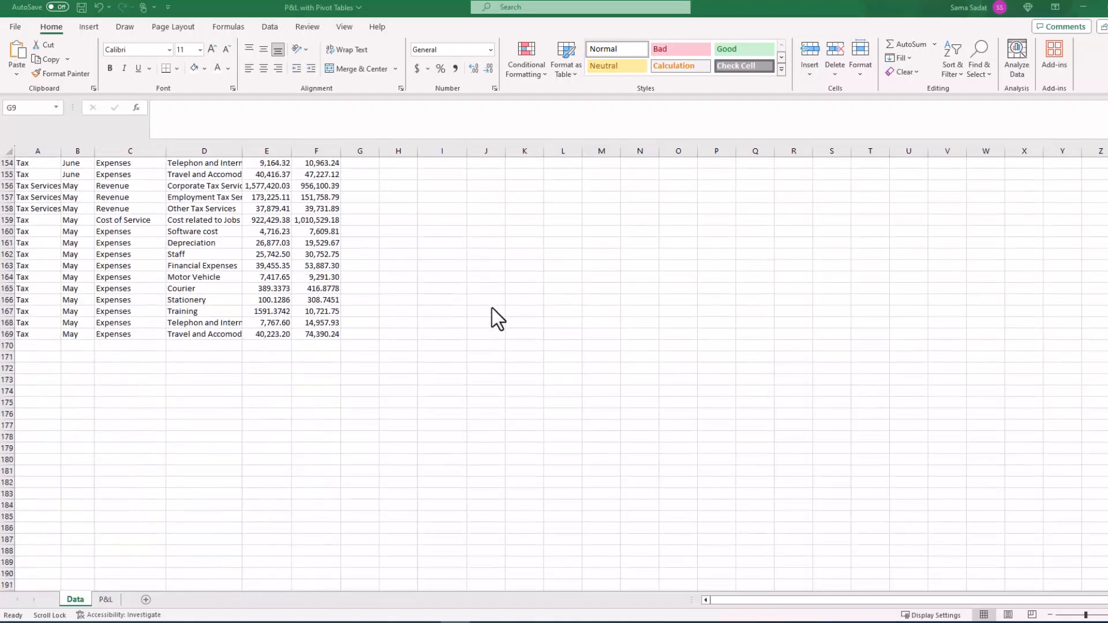
scroll(496, 303, "up", 20)
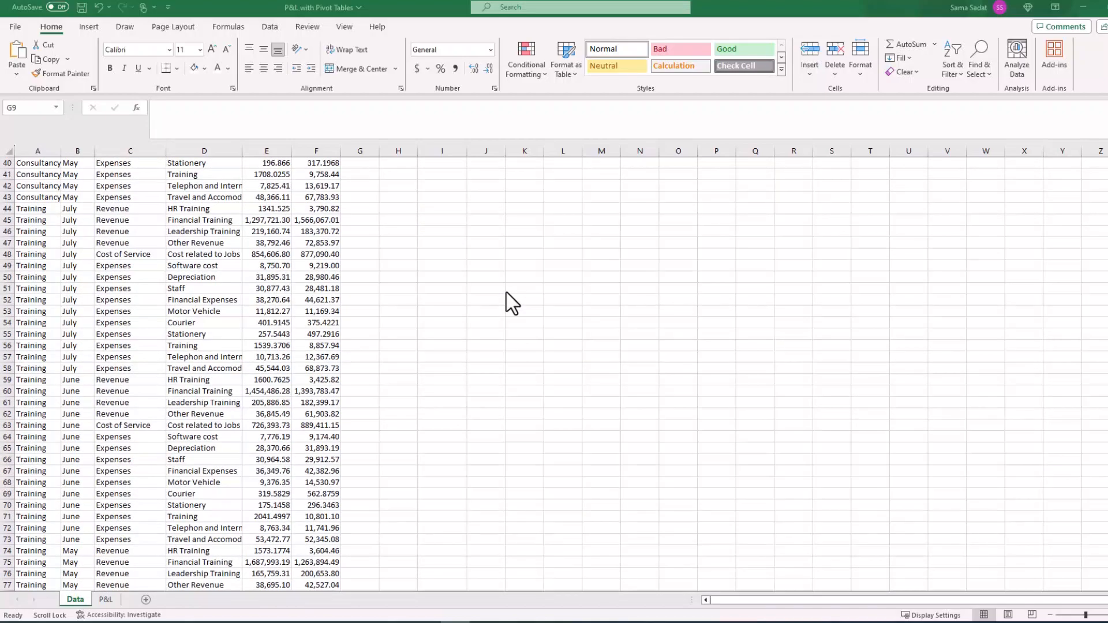
scroll(507, 292, "up", 13)
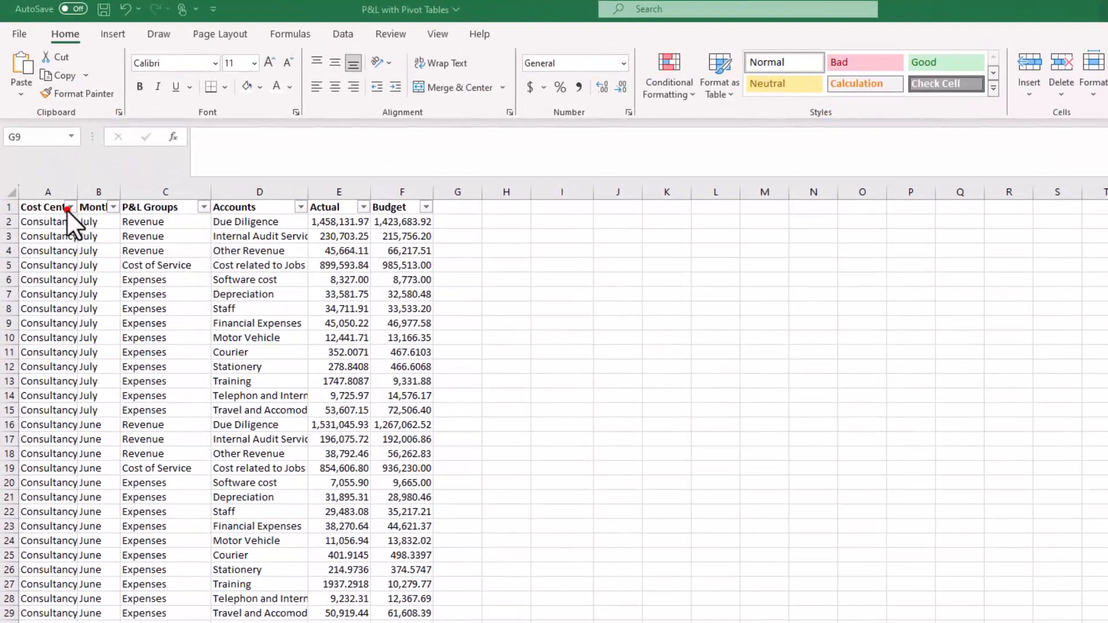
Review the distinct entries in the filter lists of the Cost Centre, Month, P&L Groups and Accounts columns.
left_click(55, 164)
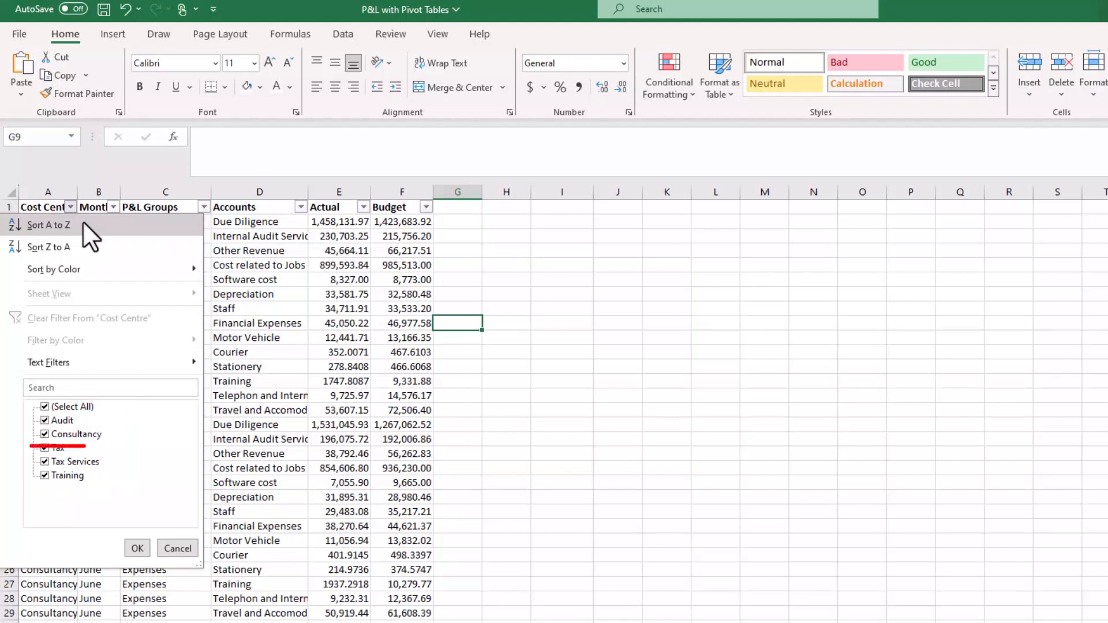
left_click(113, 205)
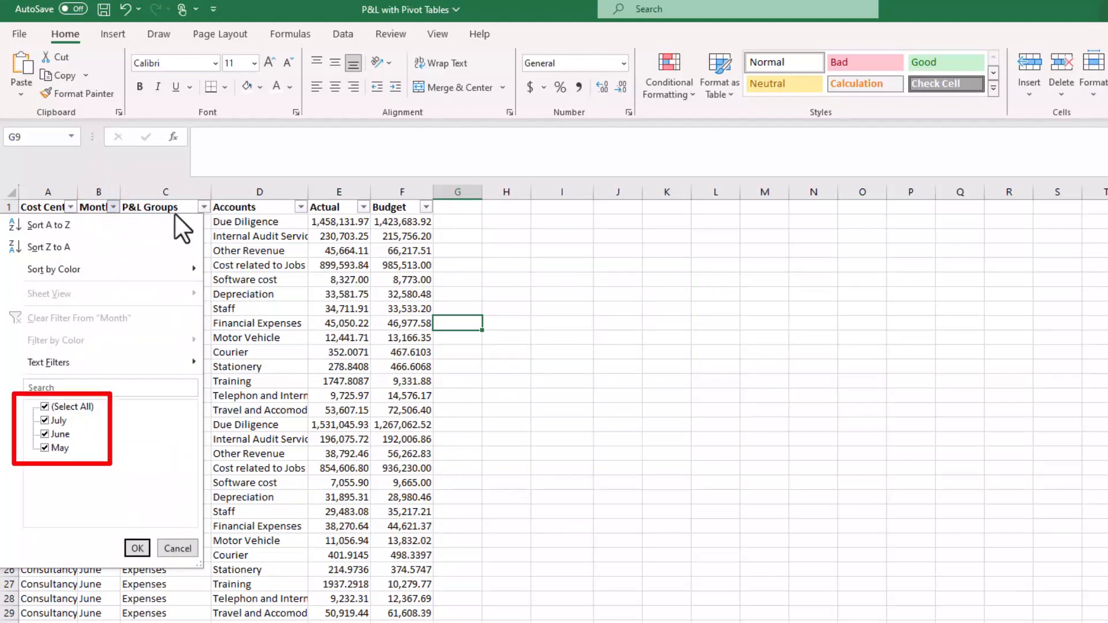
left_click(203, 206)
left_click(203, 206)
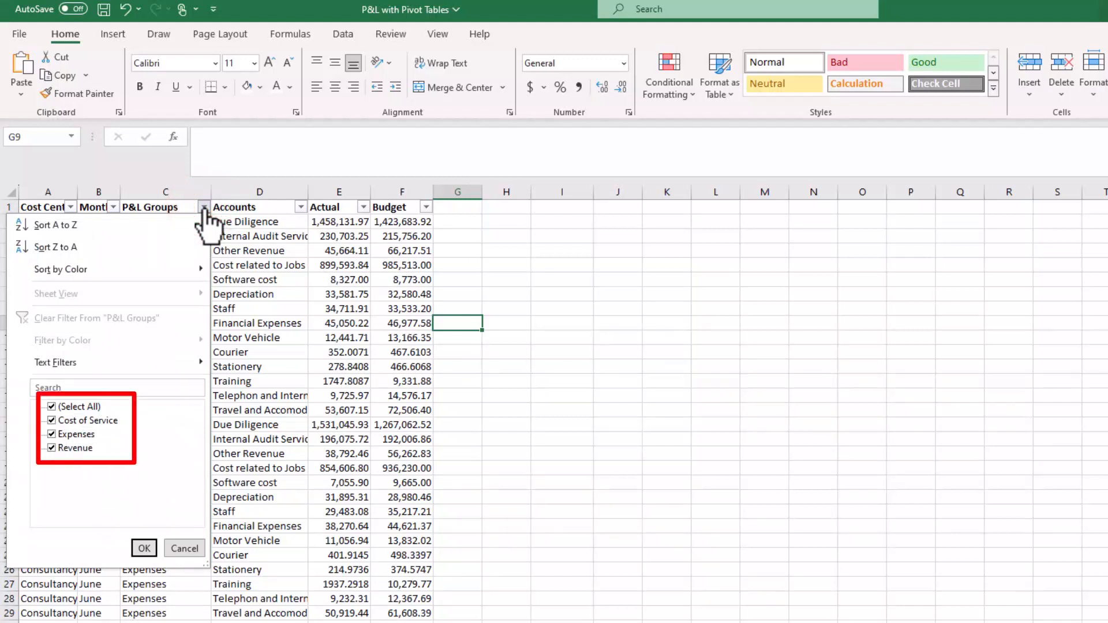
left_click(300, 206)
left_click(300, 206)
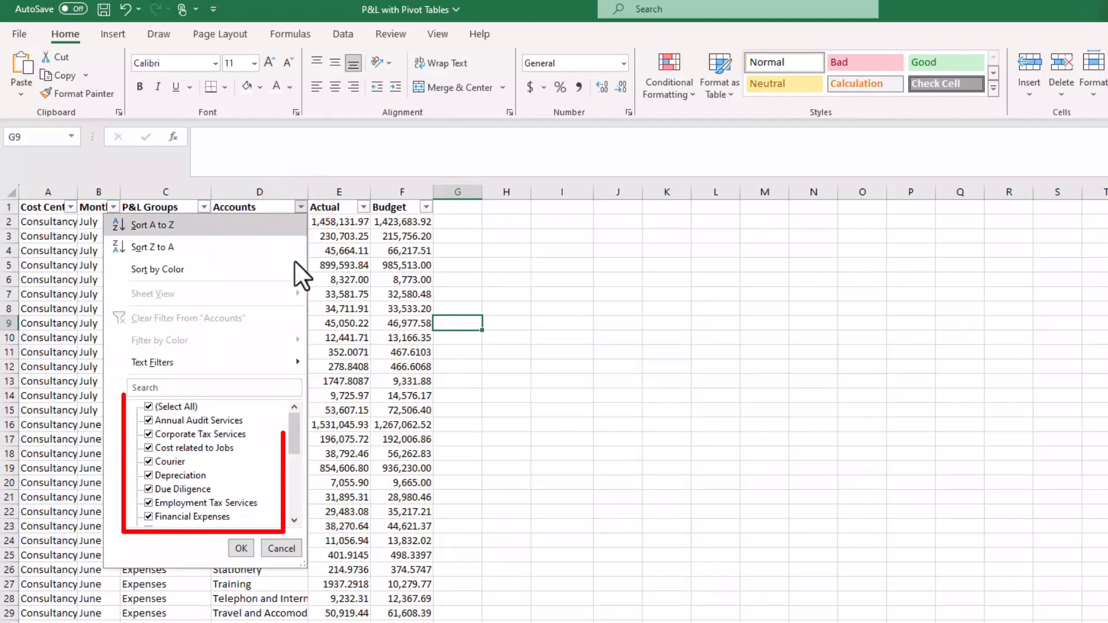
scroll(251, 443, "down", 4)
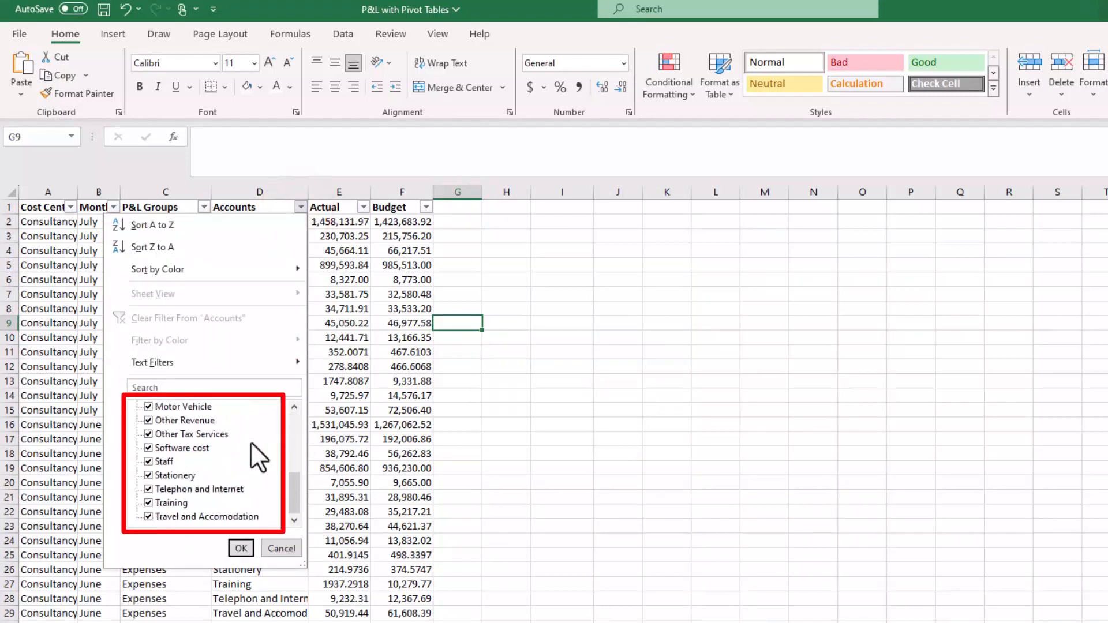
scroll(251, 442, "up", 5)
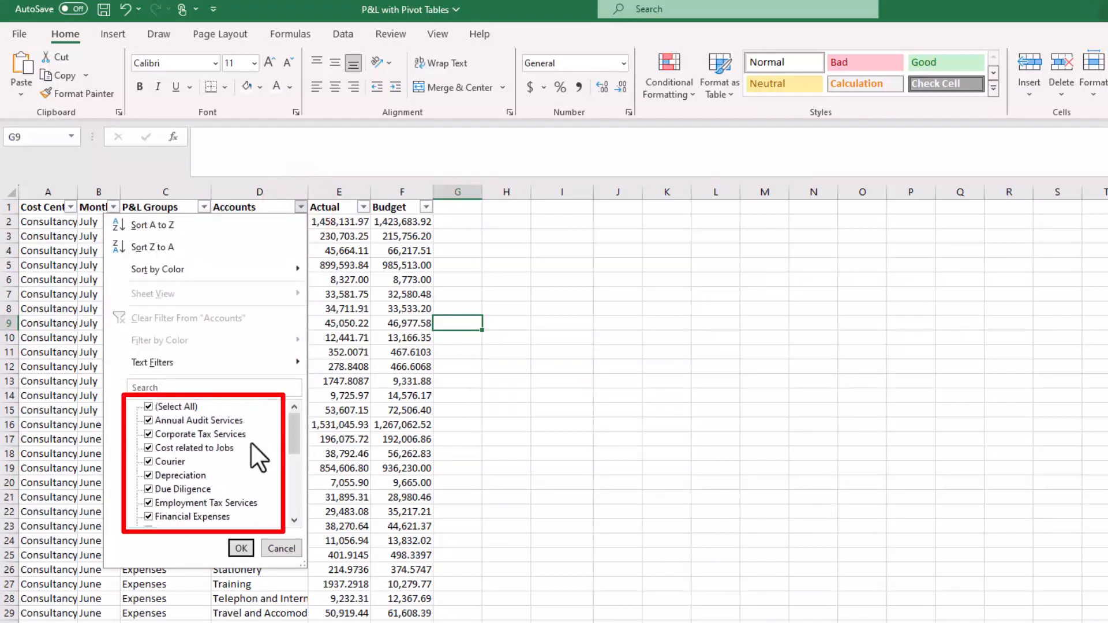
Create a PivotTable from the whole data range Data!$A$1:$F$169, placed on the existing P&L sheet at cell B4.
left_click(330, 299)
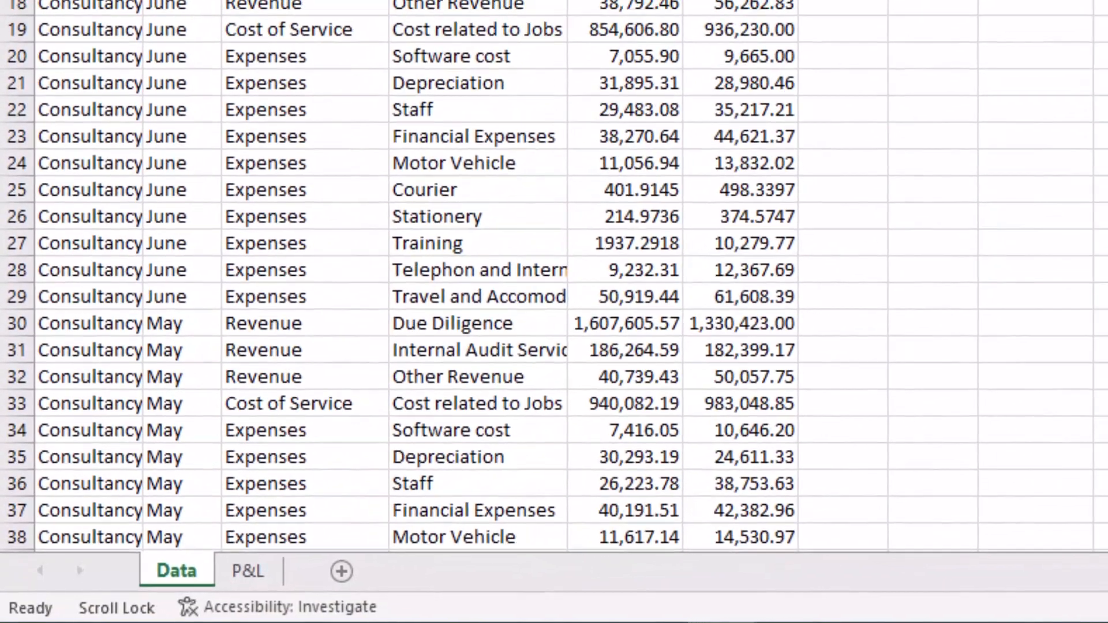
key("ctrl+a")
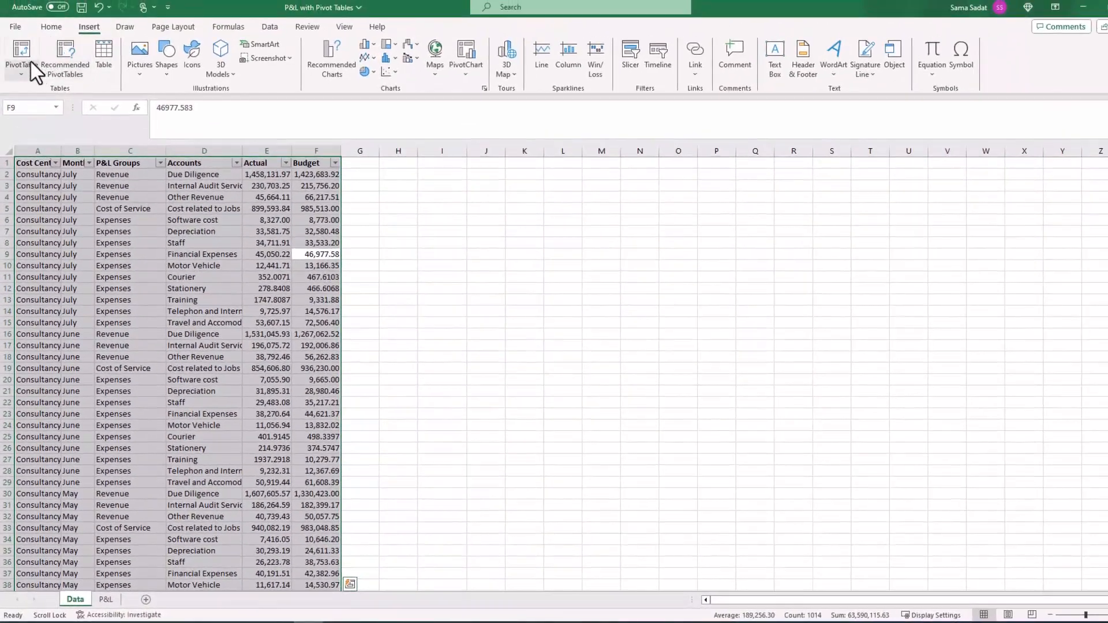
left_click(24, 56)
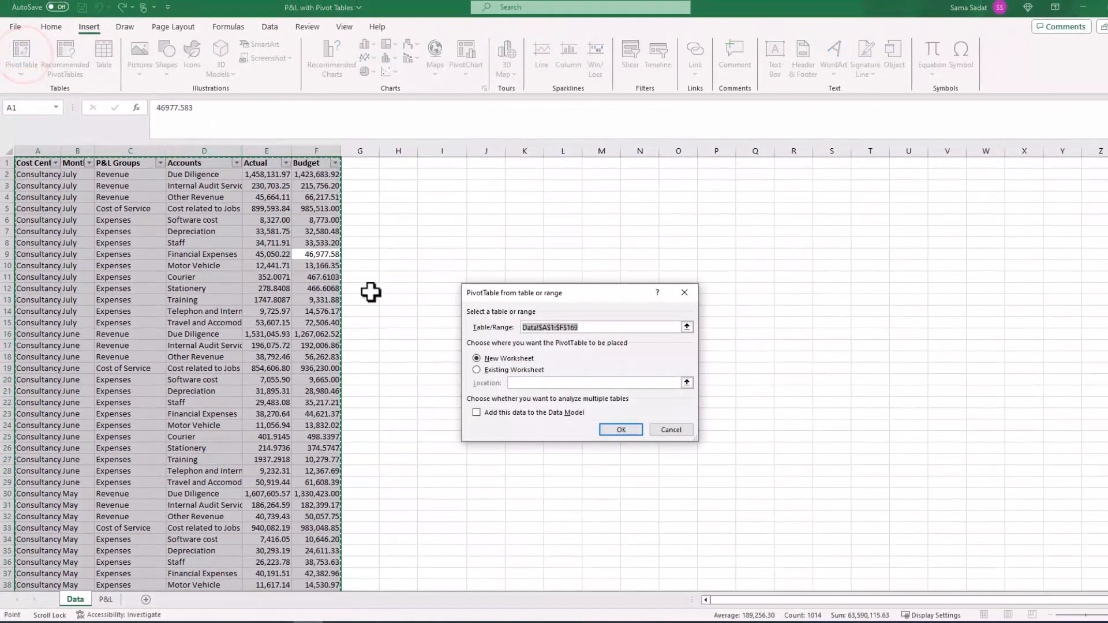
left_click(501, 370)
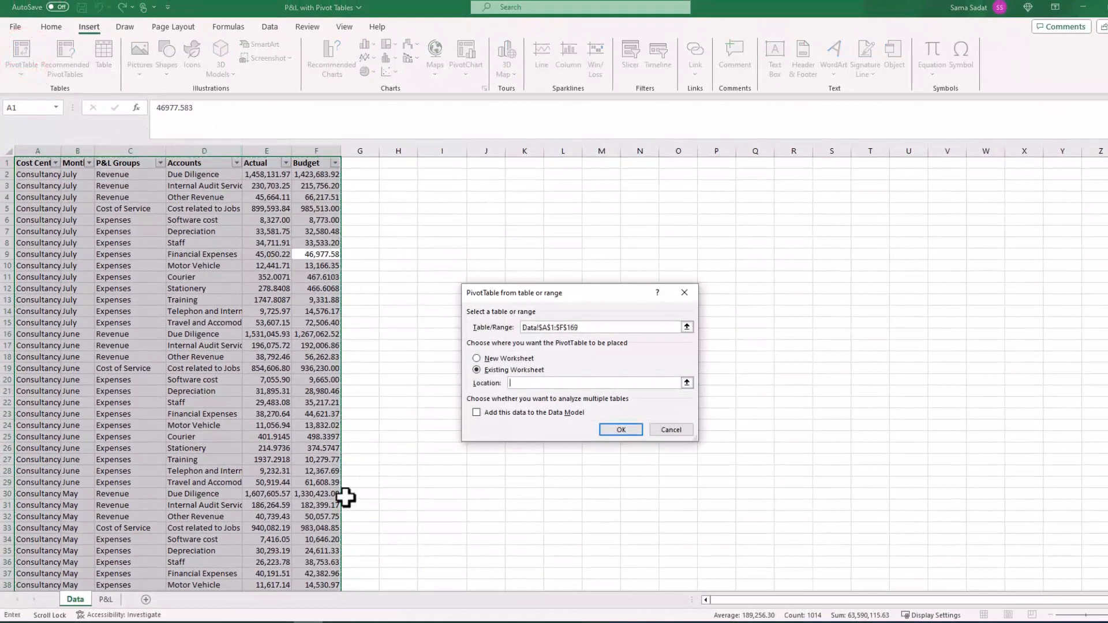
left_click(107, 600)
left_click(71, 196)
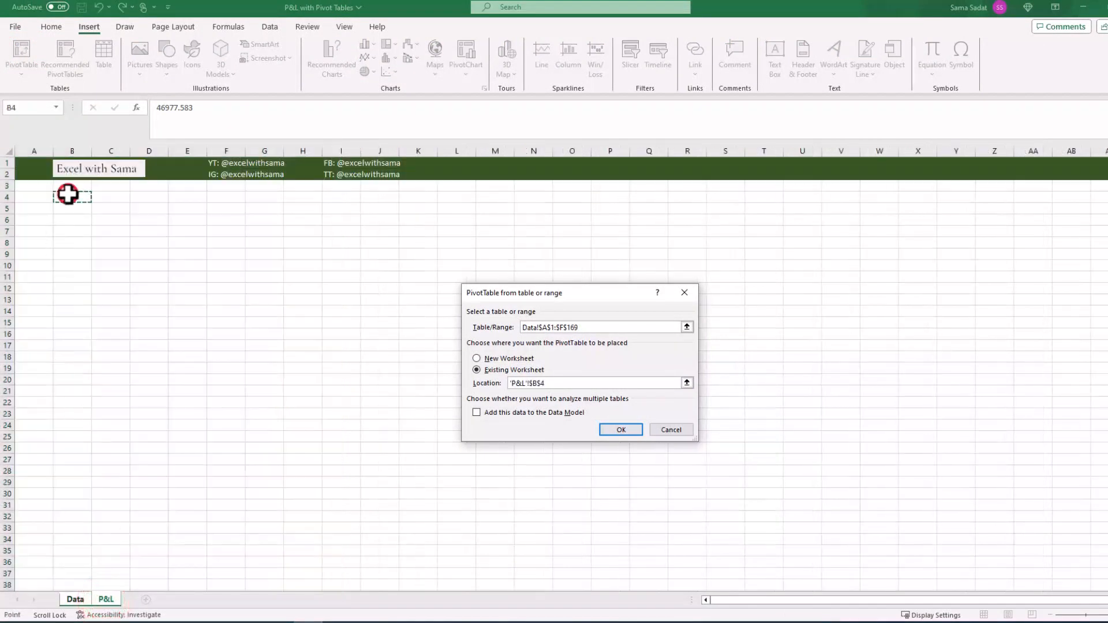
left_click(612, 433)
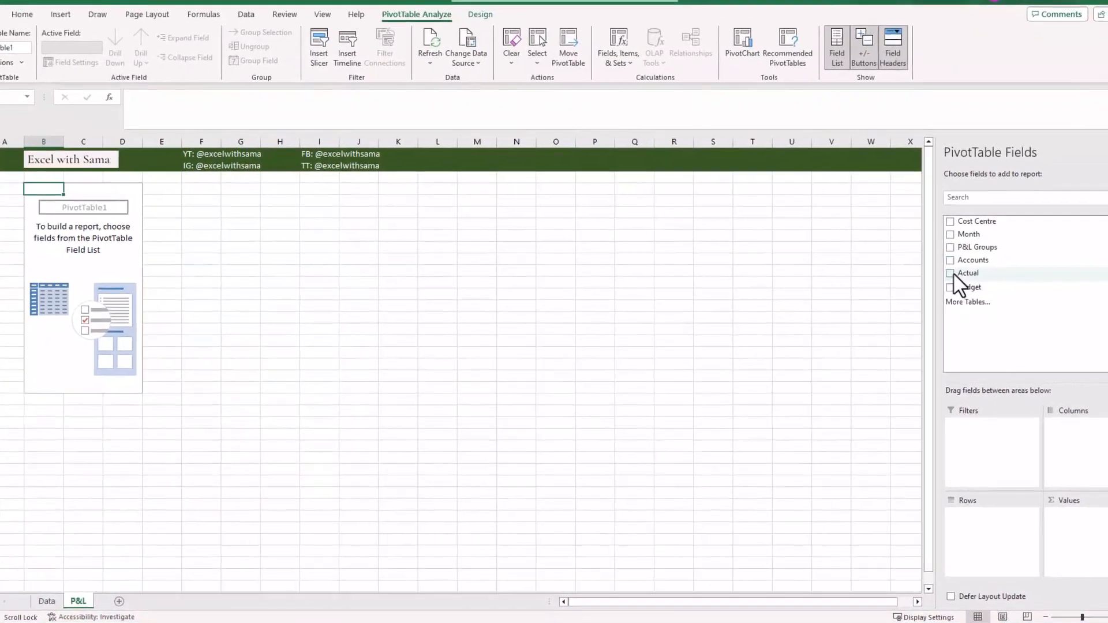
Add Actual and Budget as summed values and P&L Groups and Accounts as rows of the PivotTable.
left_click(957, 278)
left_click(929, 270)
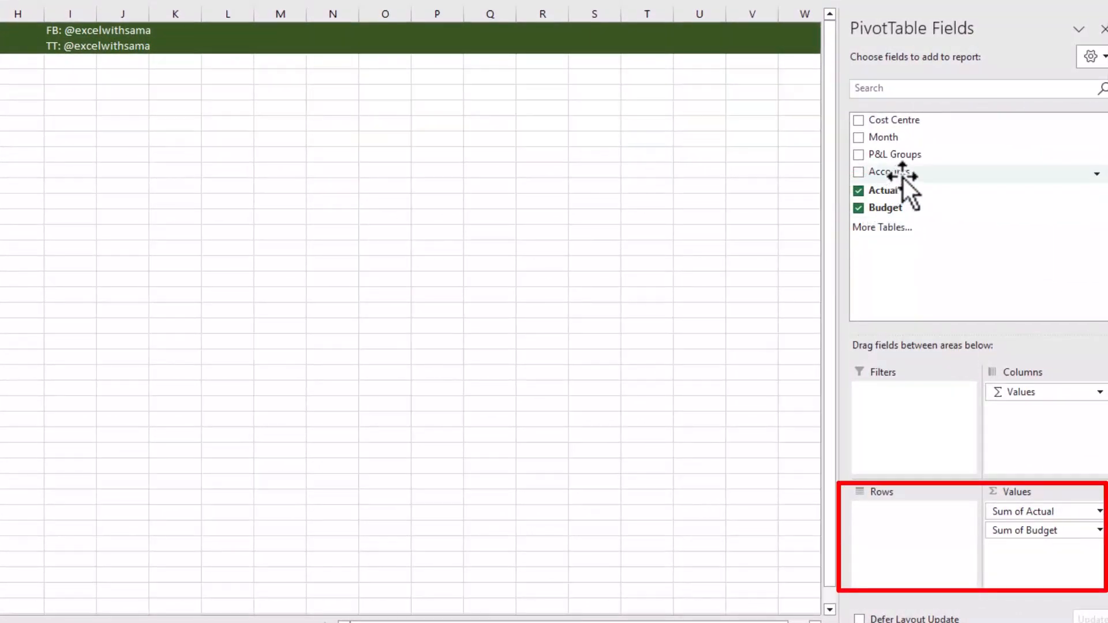
left_click(947, 155)
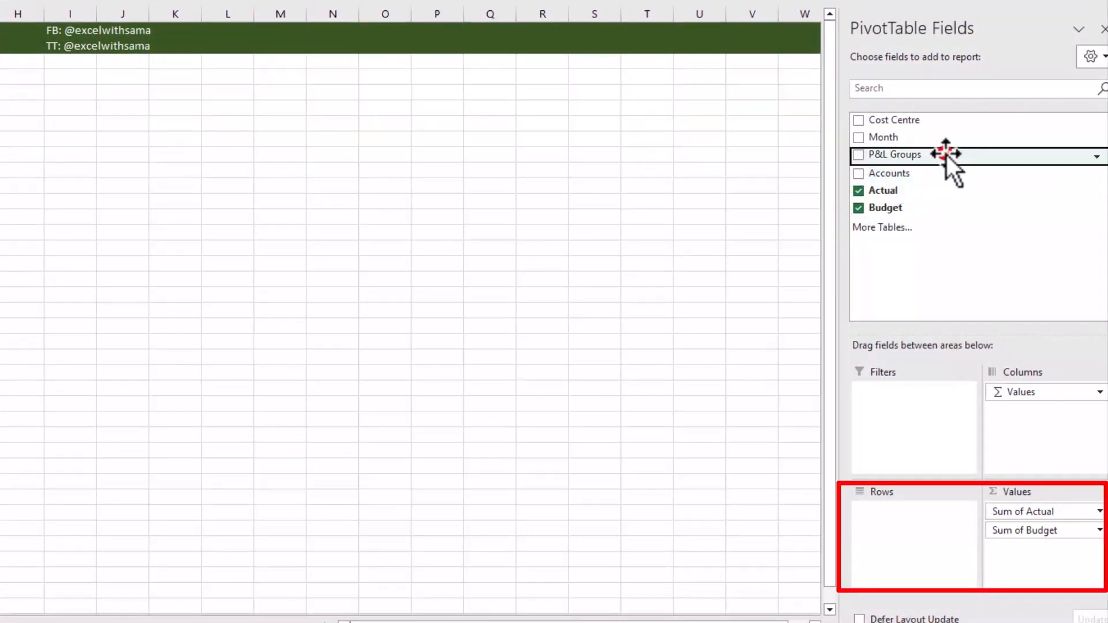
left_click(858, 154)
left_click(859, 172)
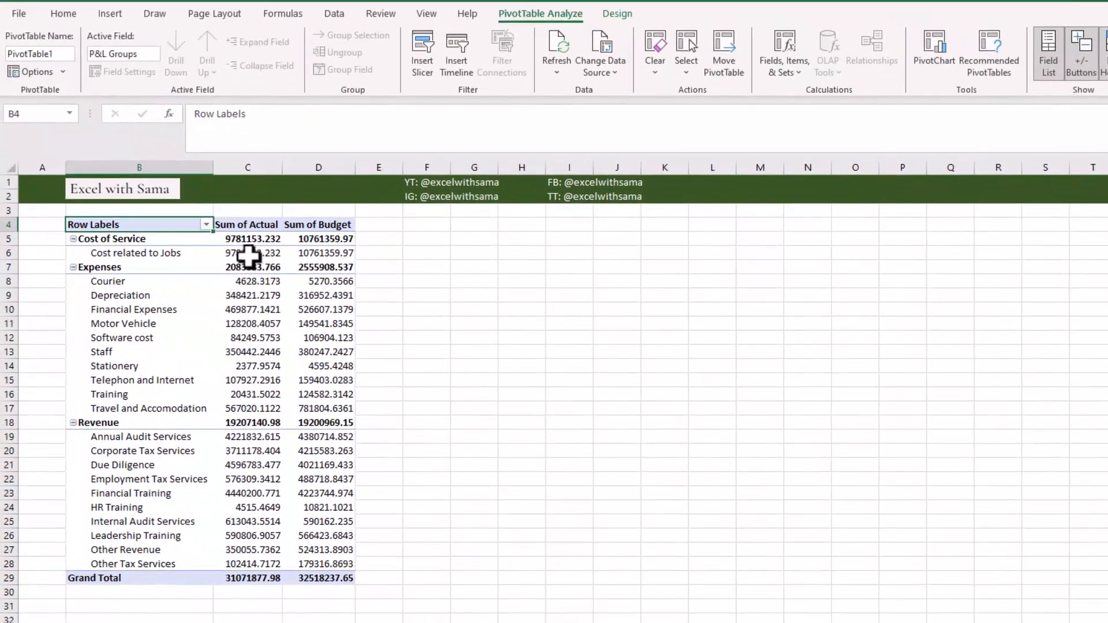
Set the number format of the Sum of Actual field to Currency with $ symbol and 0 decimal places.
right_click(248, 256)
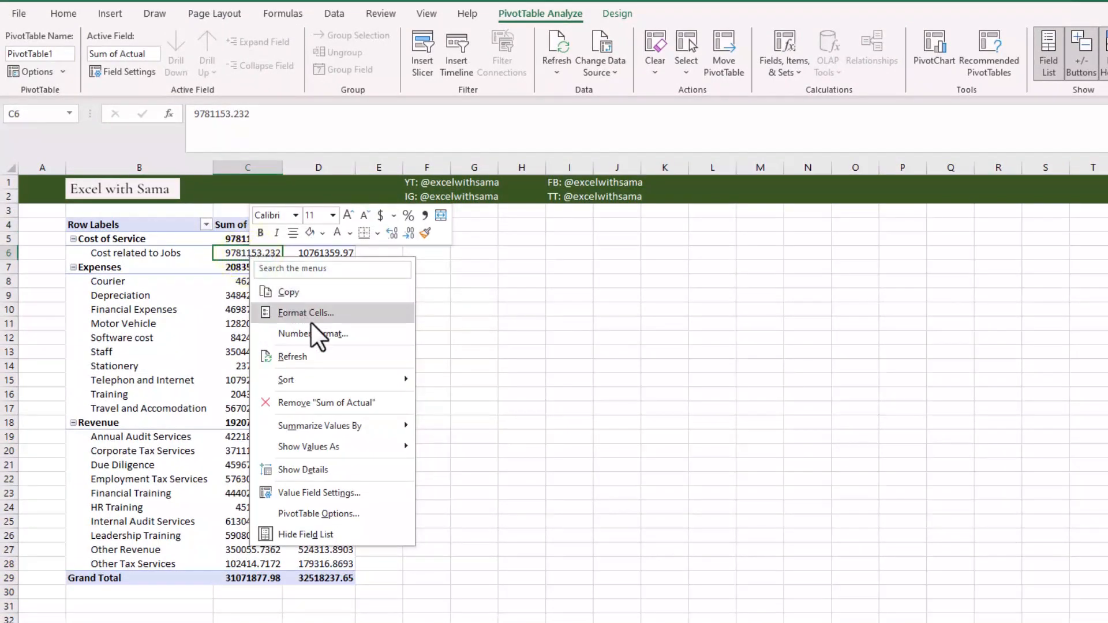
left_click(313, 327)
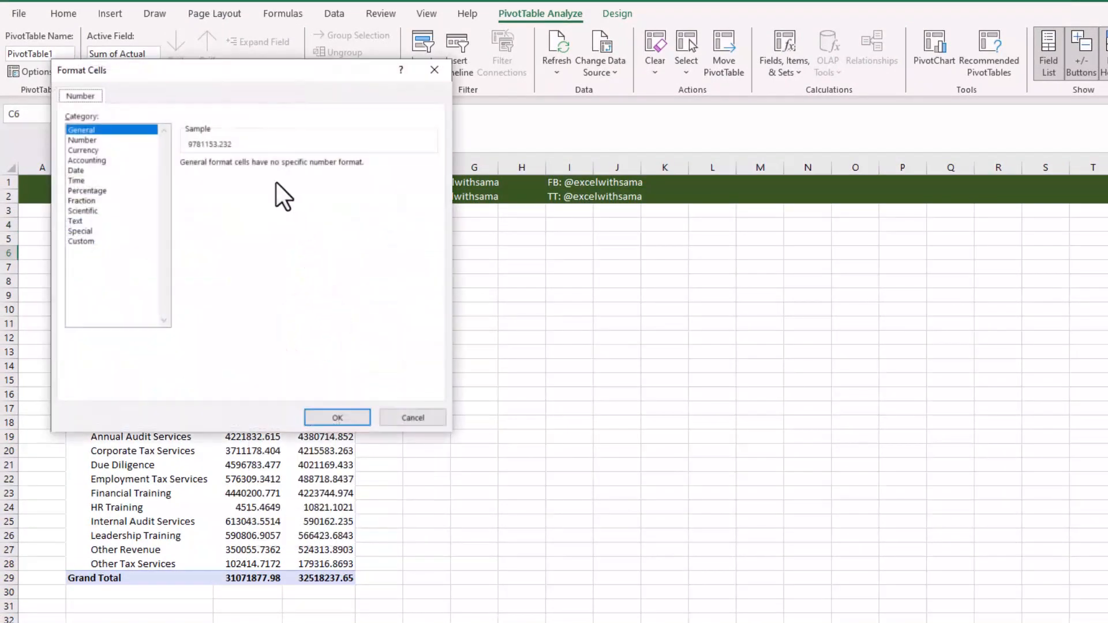
left_click(105, 149)
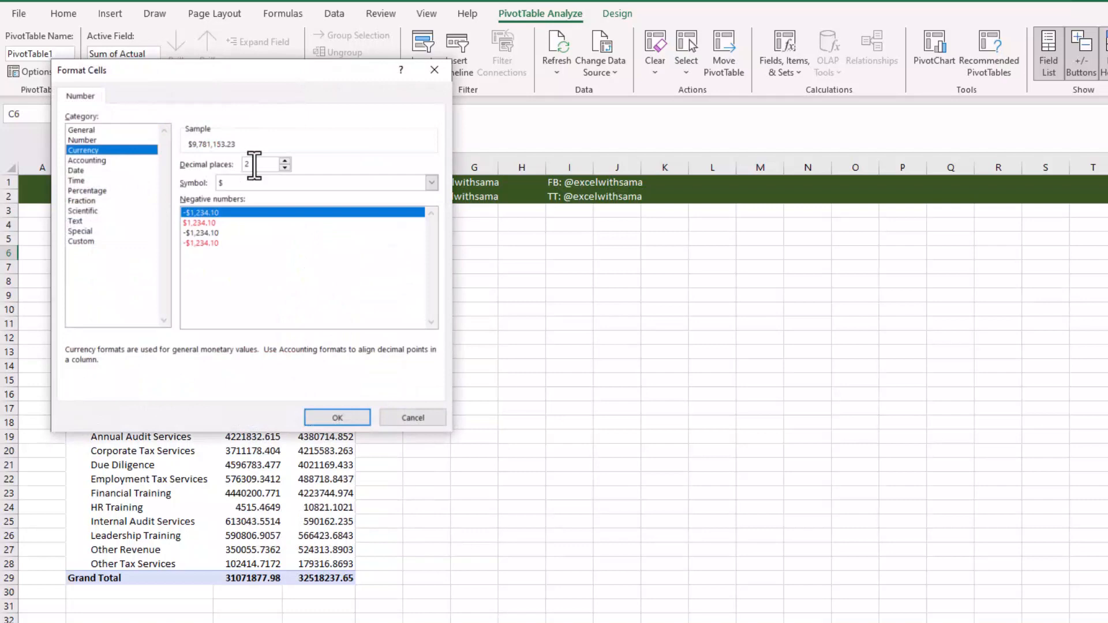
double_click(285, 168)
left_click(354, 416)
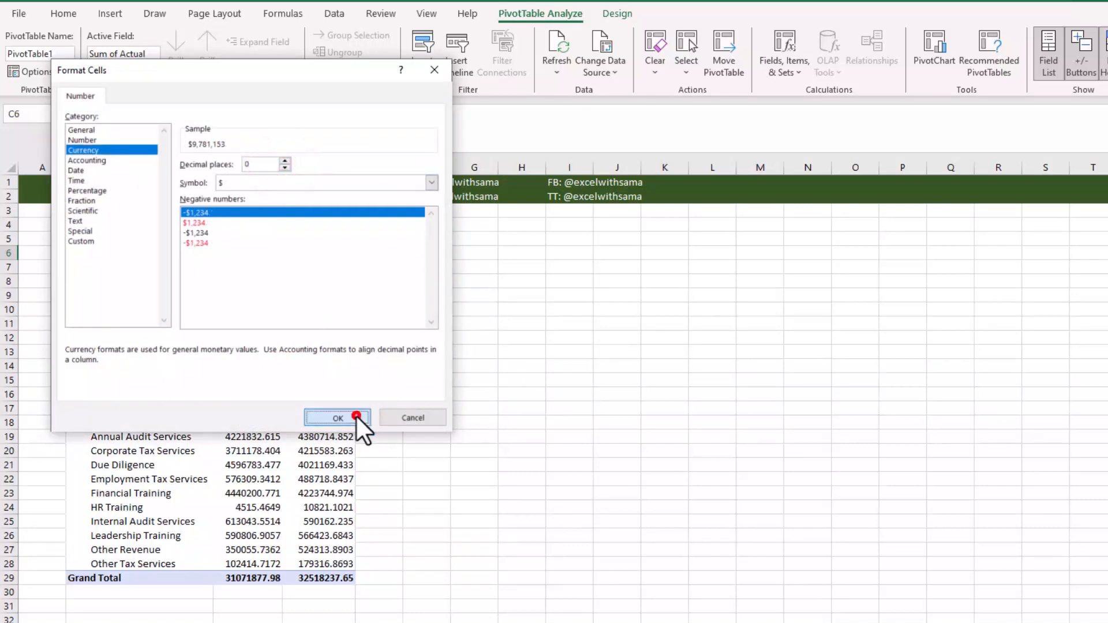
Set the number format of the Sum of Budget field to Currency with $ symbol and 0 decimal places.
right_click(319, 283)
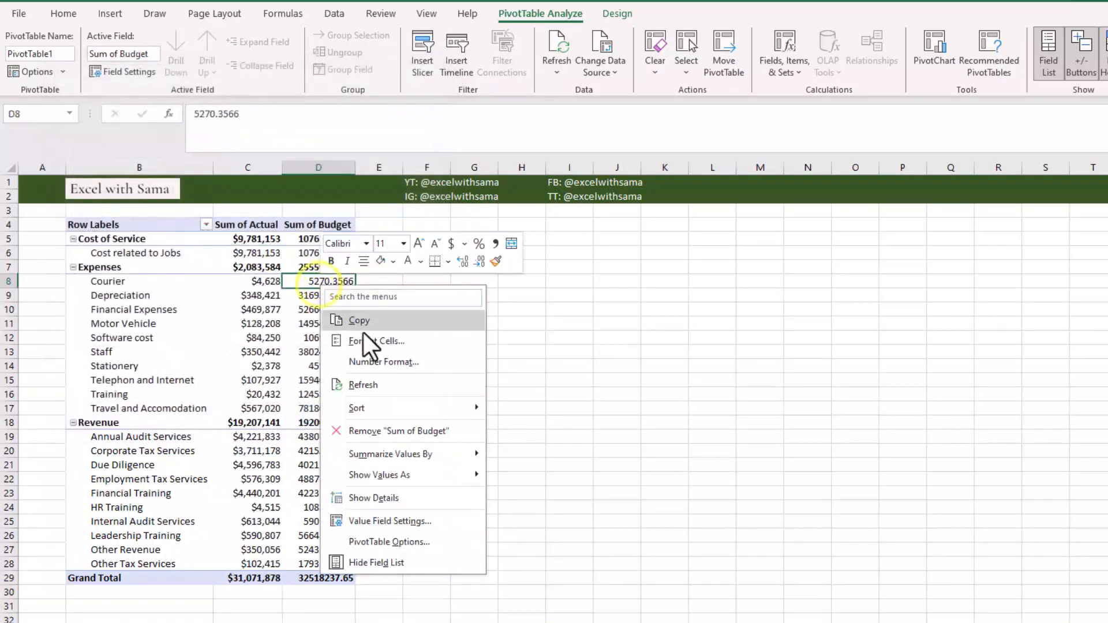
left_click(389, 356)
left_click(163, 173)
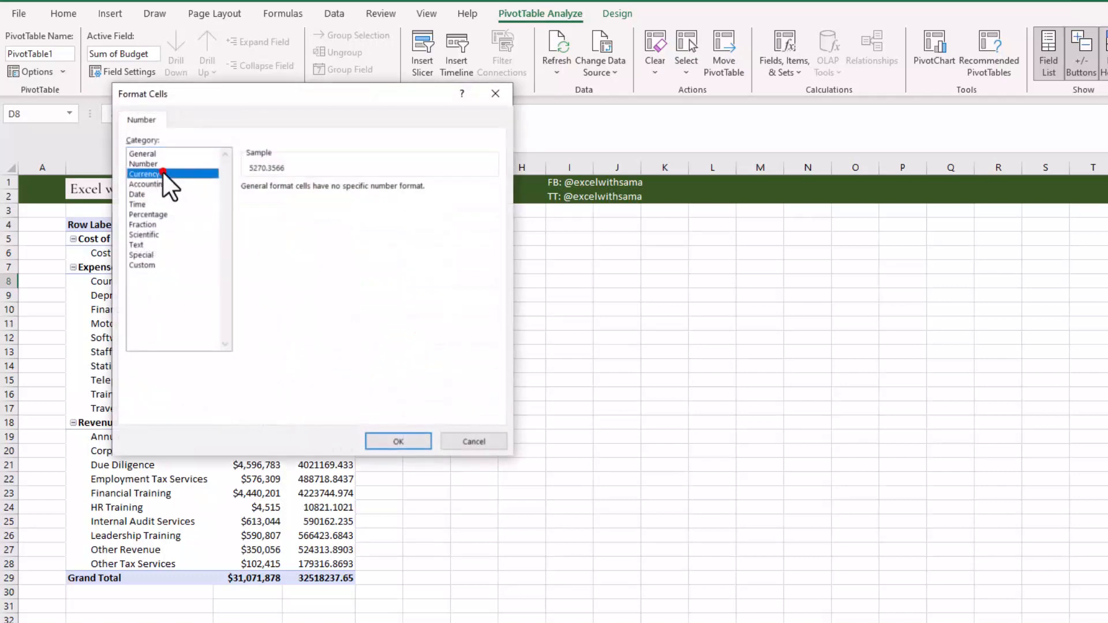
double_click(346, 192)
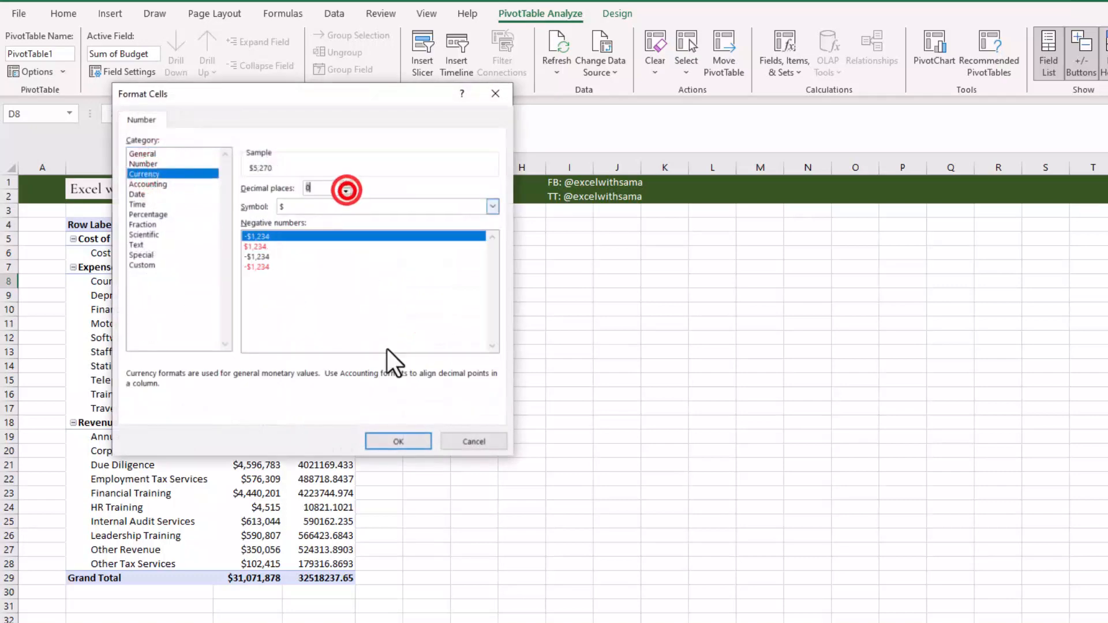
left_click(417, 440)
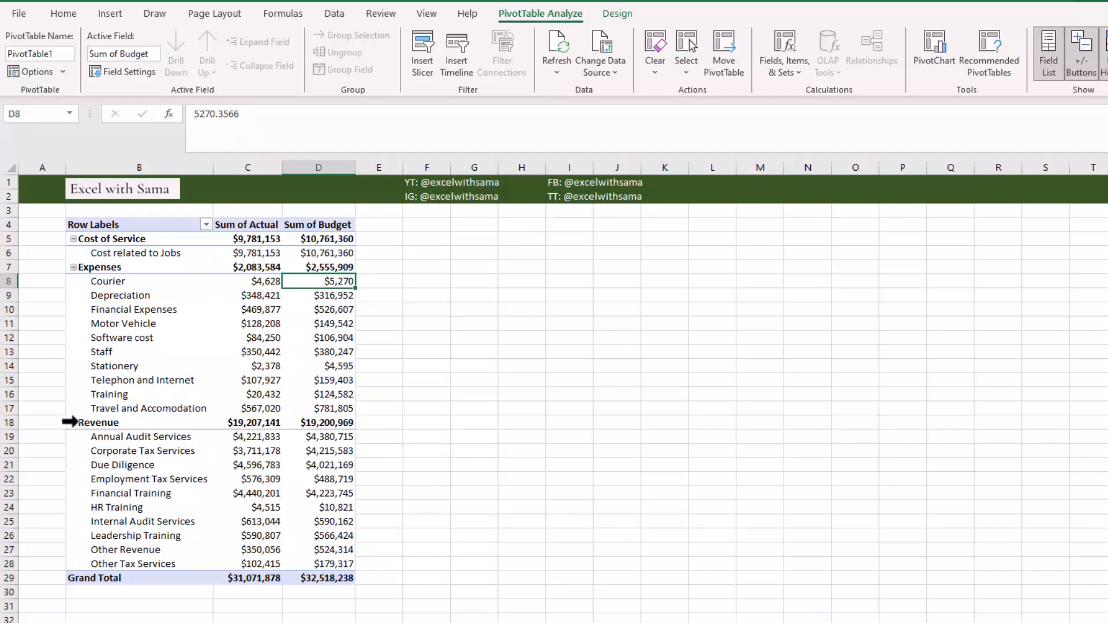
Move the Revenue group to the top of the PivotTable, above Cost of Service.
left_click(70, 422)
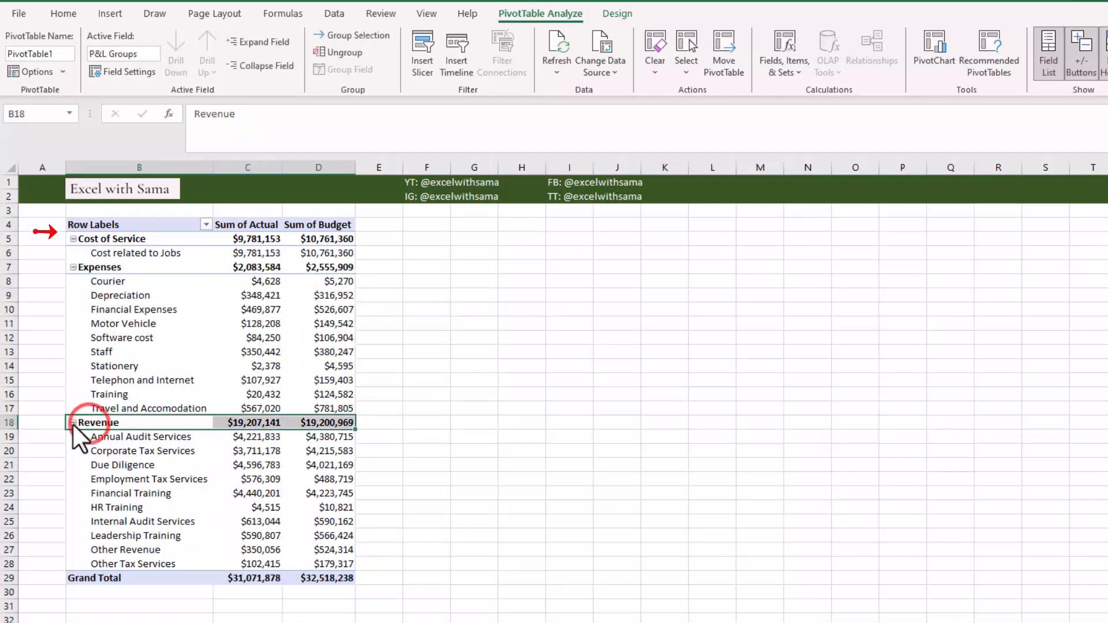
left_click(98, 419)
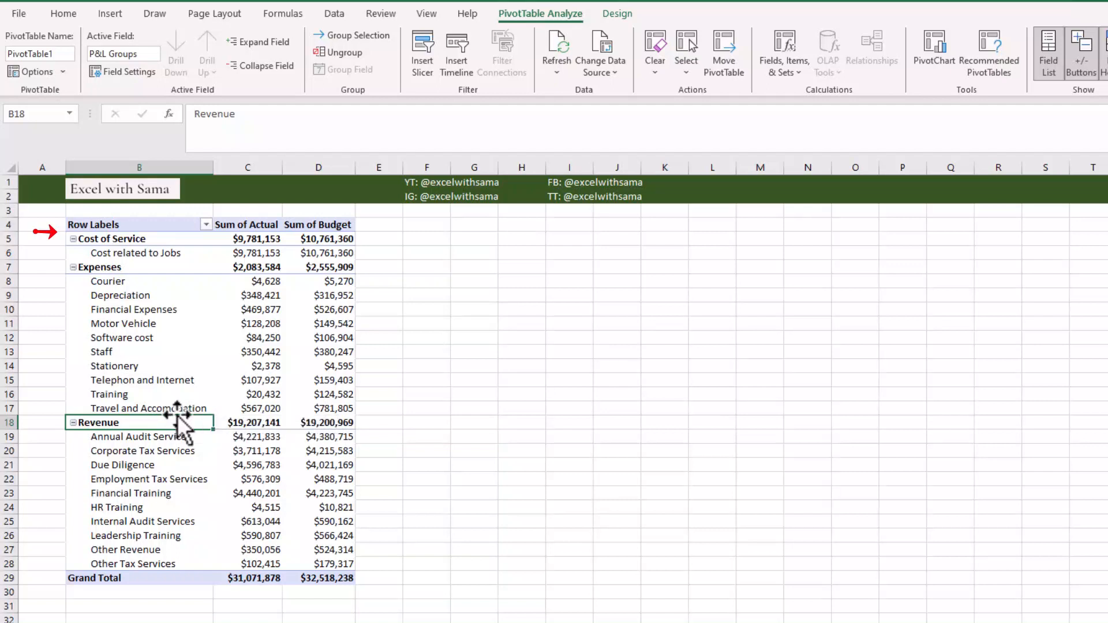
left_click_drag(177, 411, 168, 351)
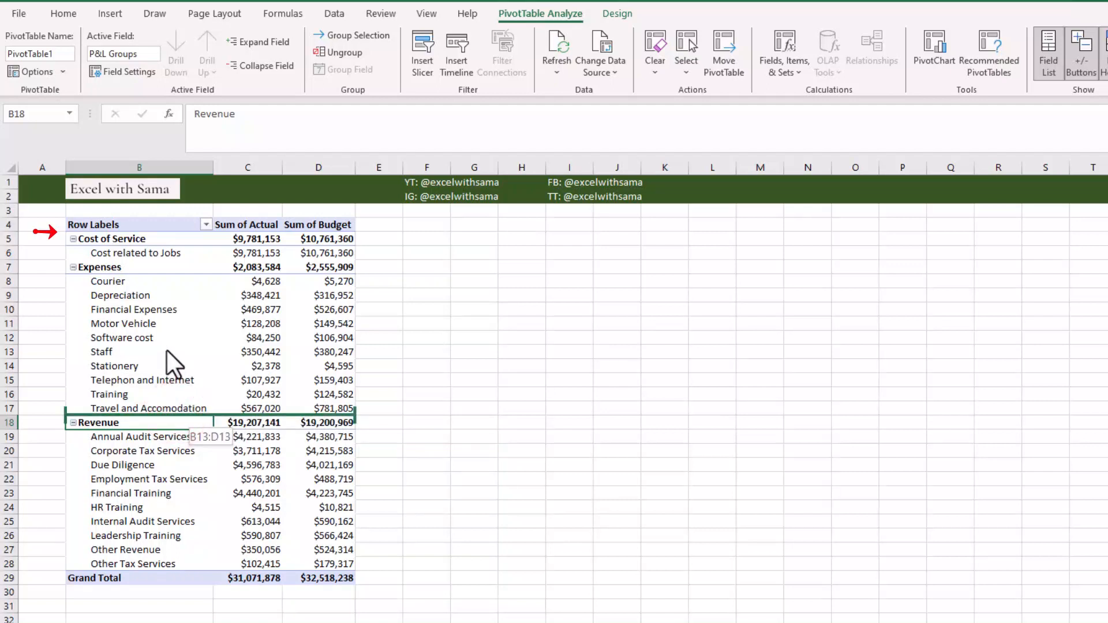
left_click_drag(167, 351, 181, 241)
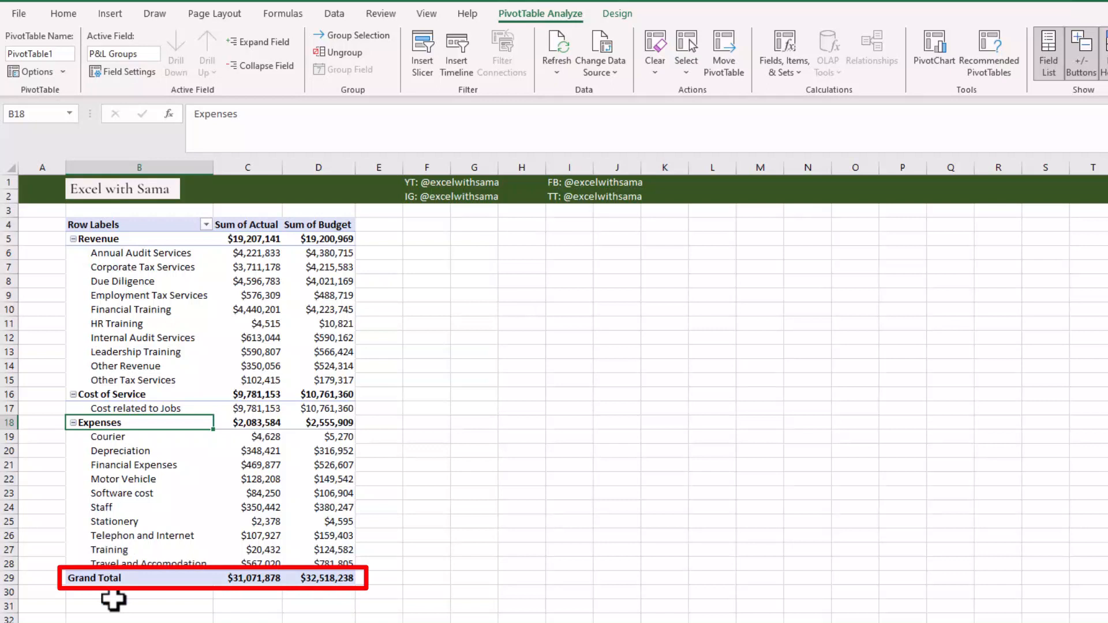
Remove the Grand Total row from the PivotTable.
left_click(155, 578)
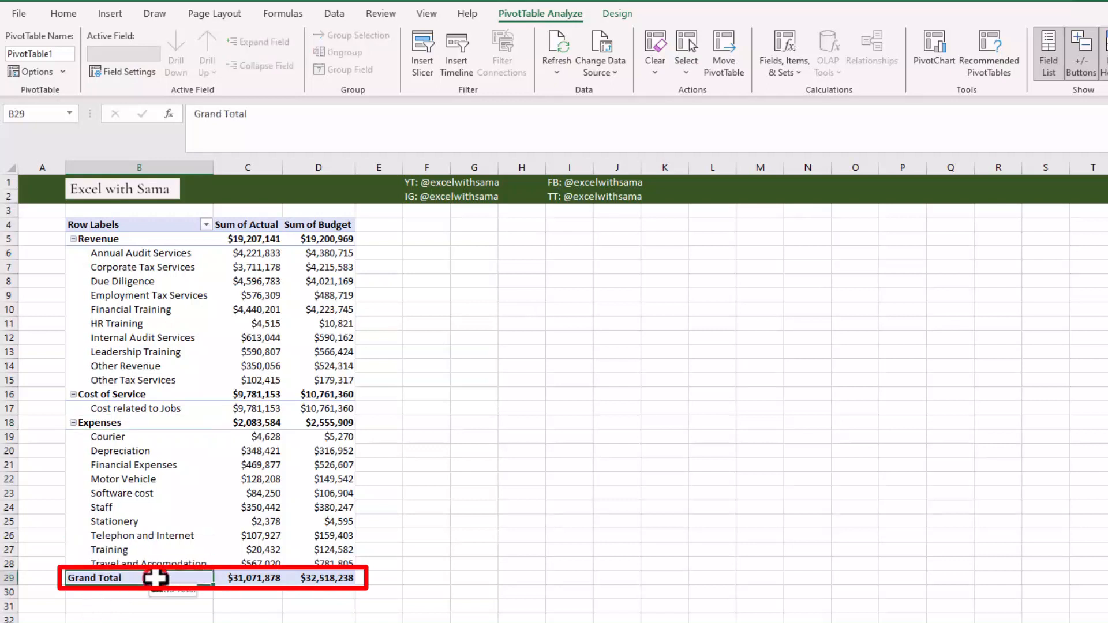
right_click(154, 578)
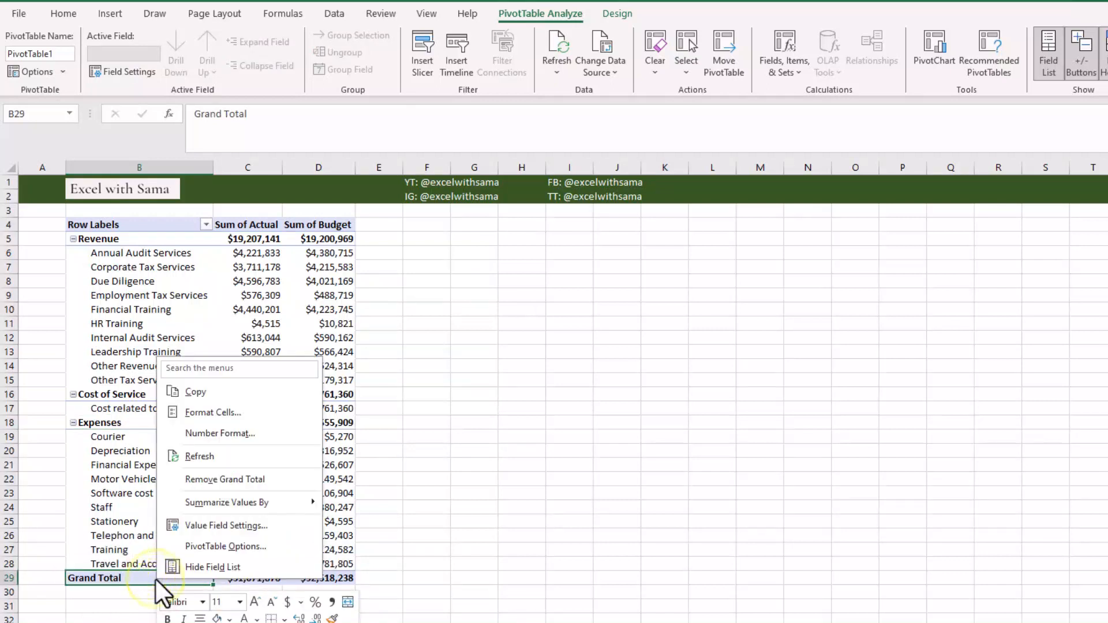
left_click(229, 476)
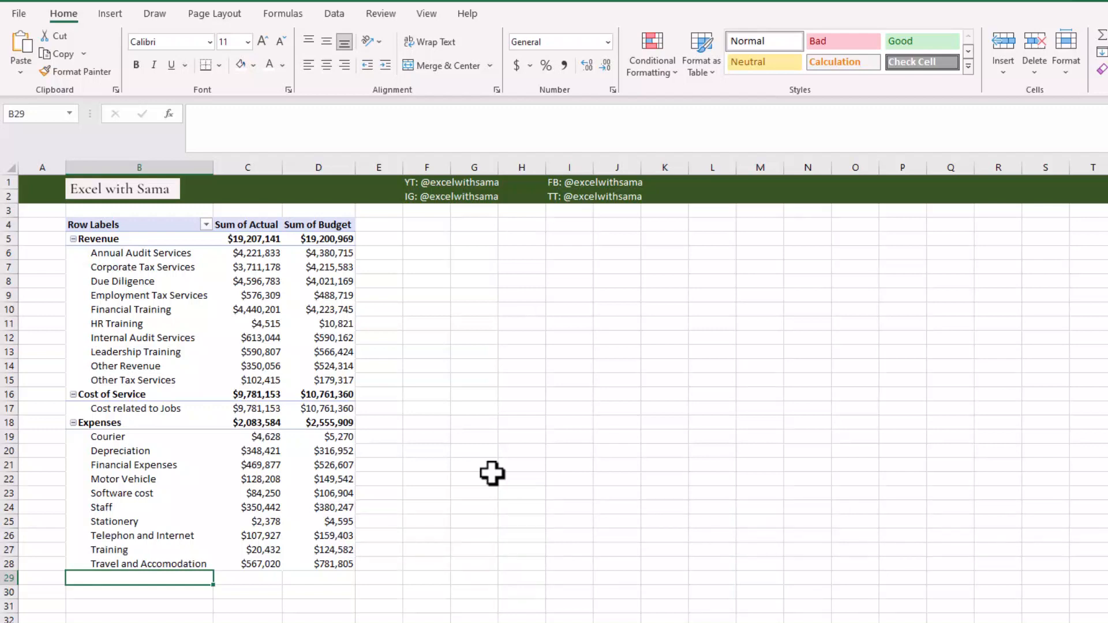
Start a new calculated item in the P&L Groups field and name it Gross Profit.
left_click(330, 310)
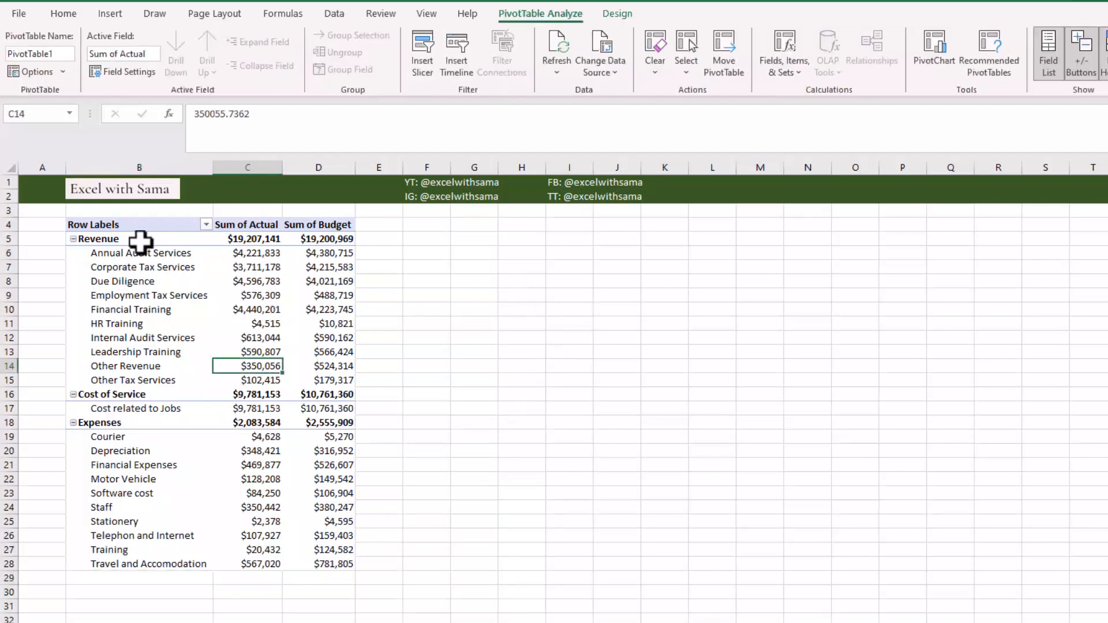
left_click(136, 239)
left_click(134, 398)
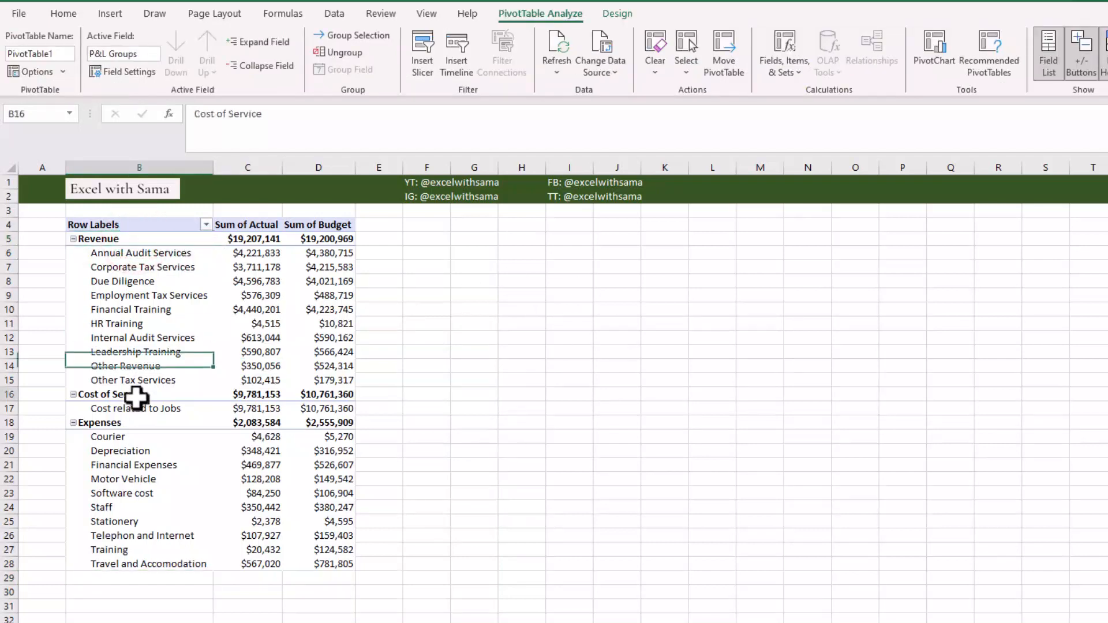
left_click(134, 426)
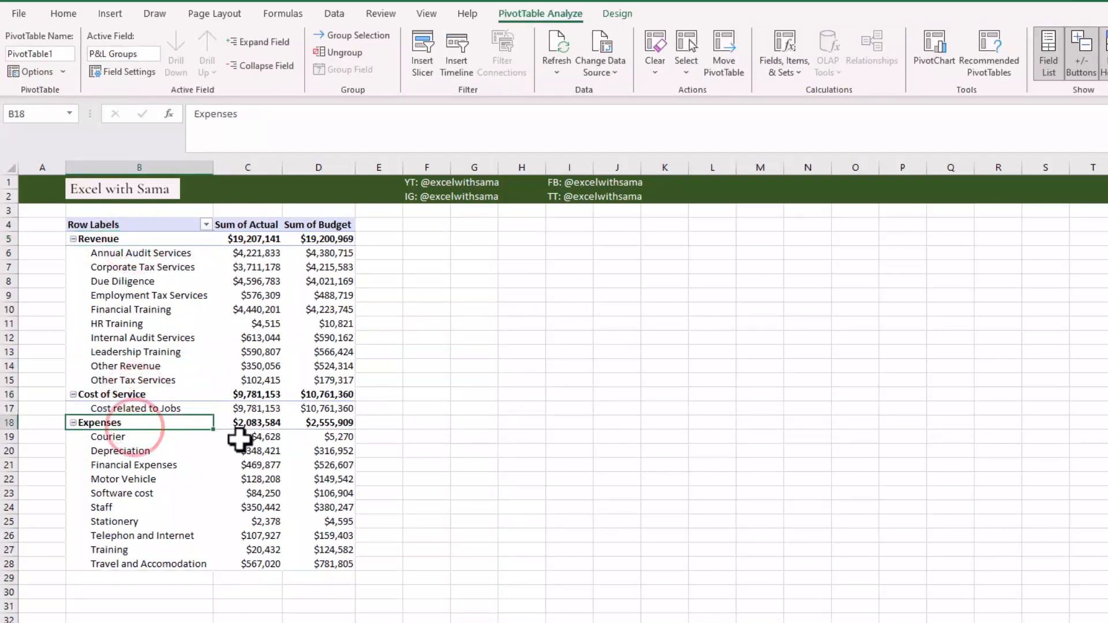
mouse_move(240, 440)
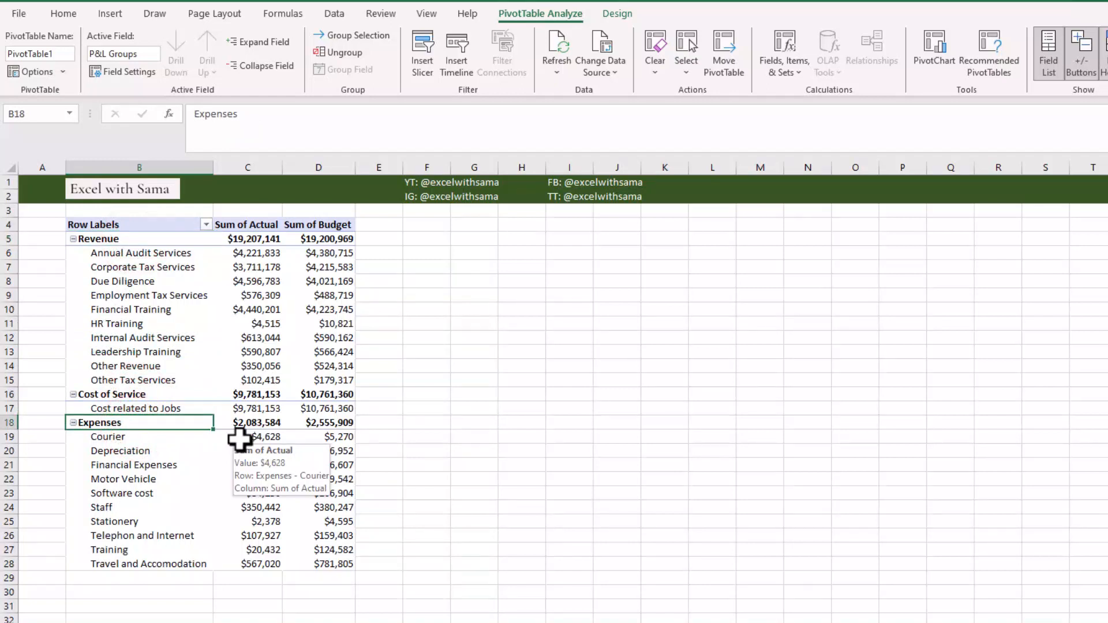
left_click(545, 10)
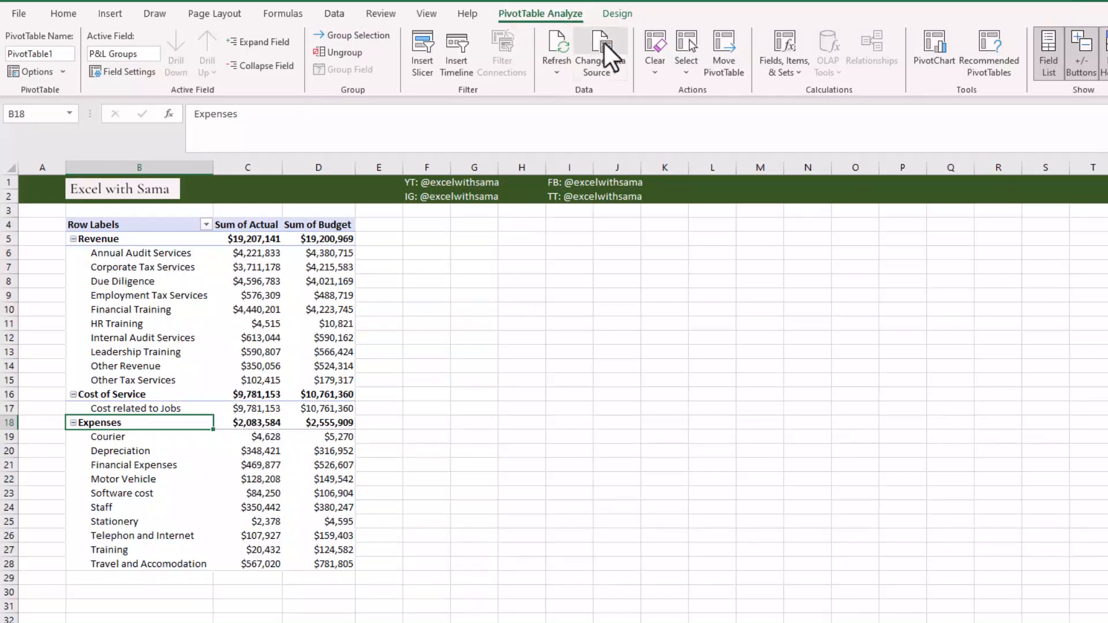
left_click(797, 72)
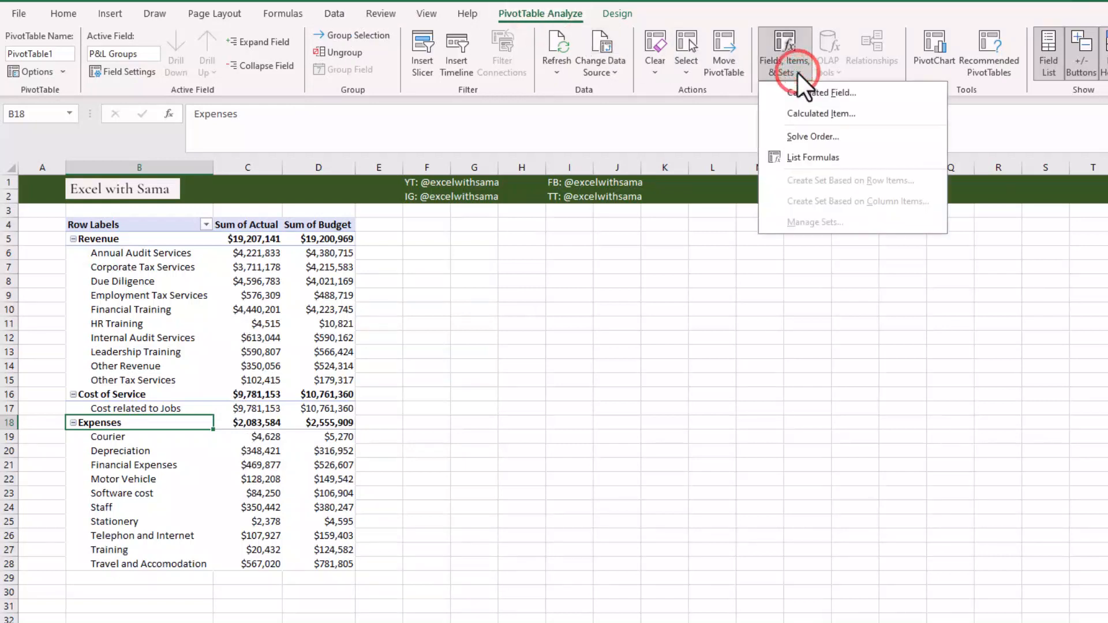
left_click(798, 112)
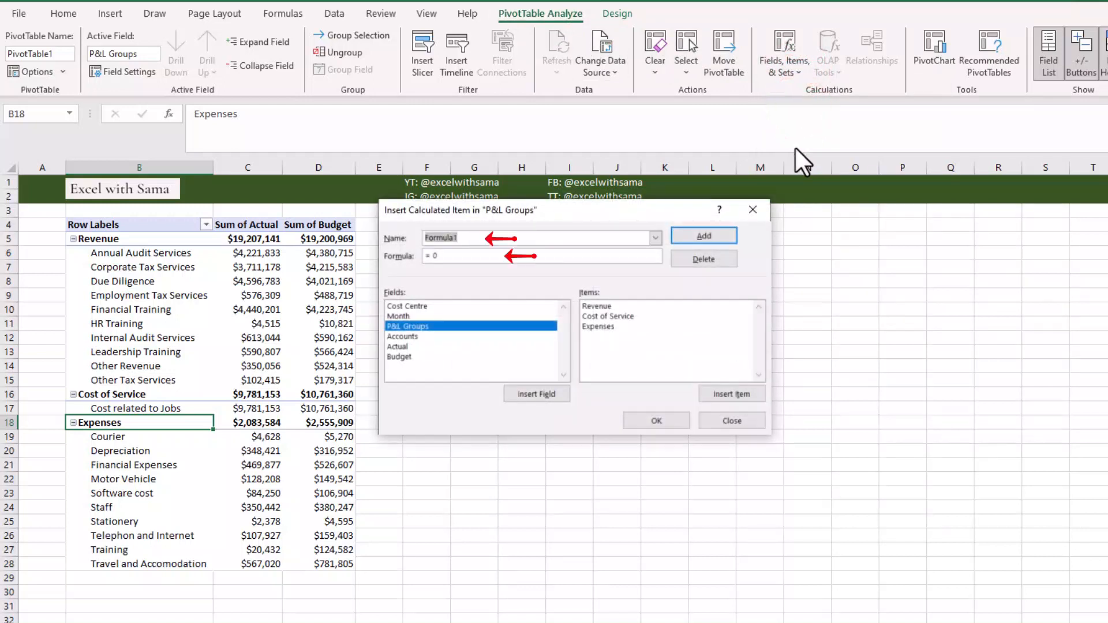
left_click_drag(467, 237, 418, 237)
type("Gr")
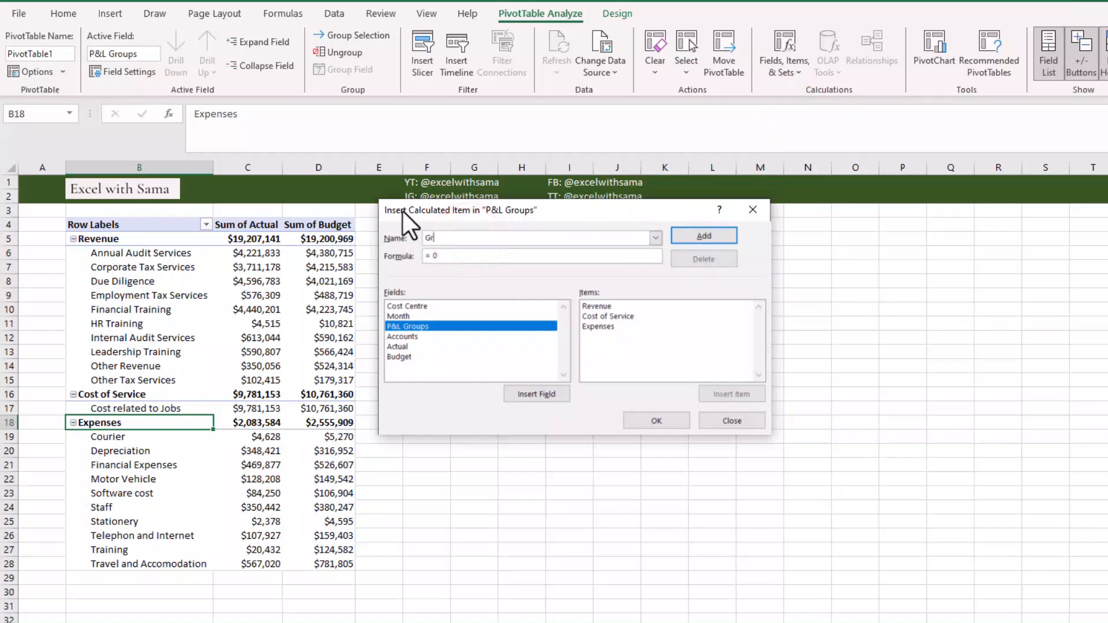
type("oss Profit")
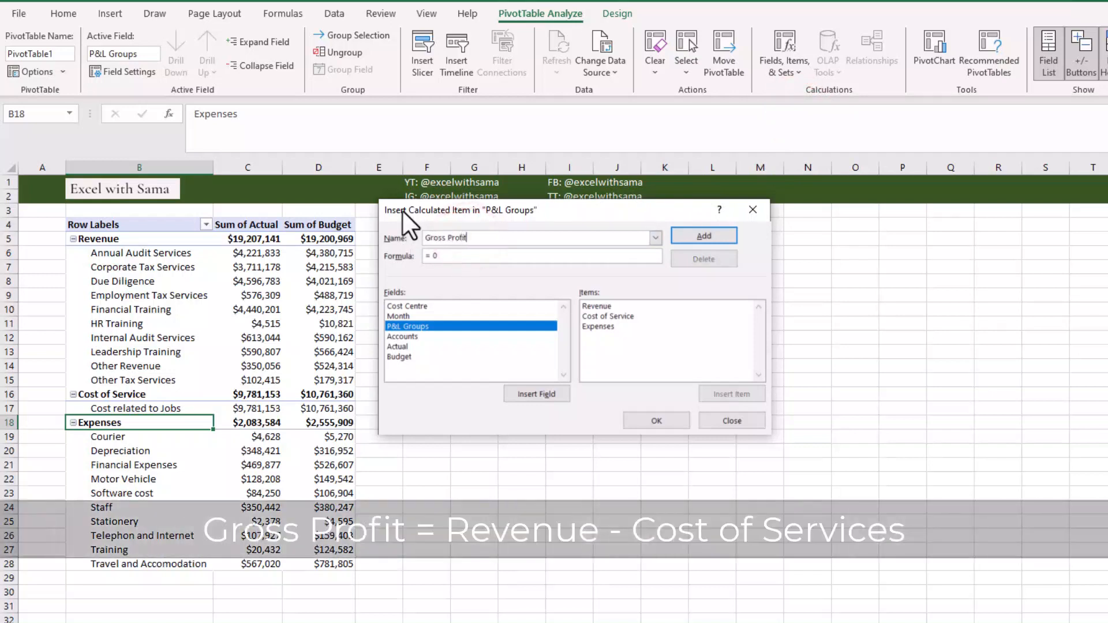
Define the Gross Profit formula as Revenue minus 'Cost of Service' and insert the item into the PivotTable.
left_click(441, 256)
double_click(617, 304)
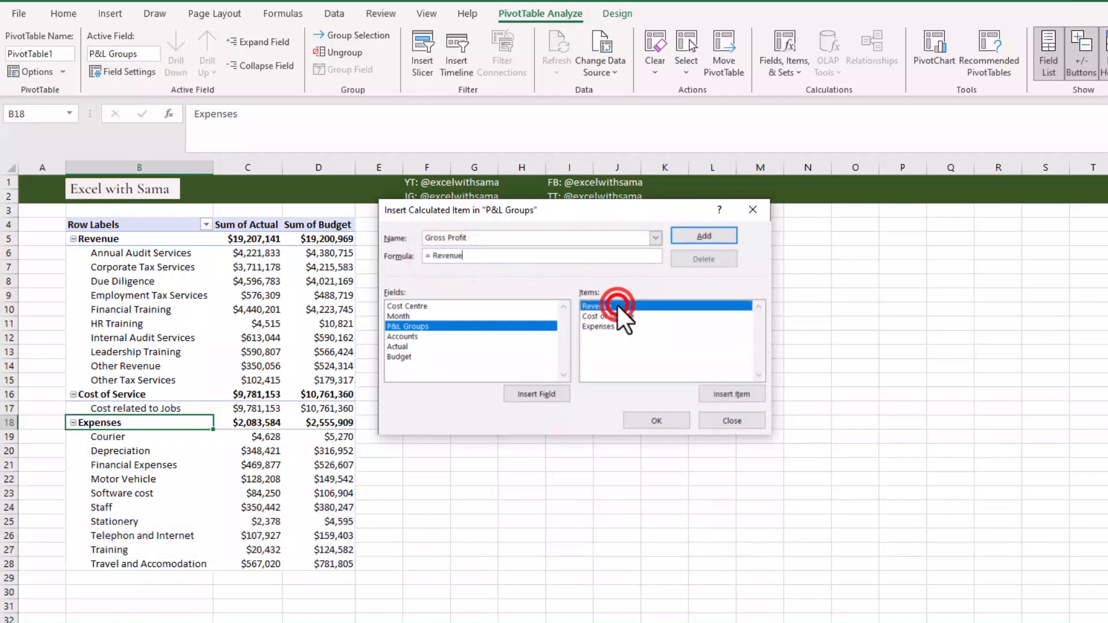
type("-")
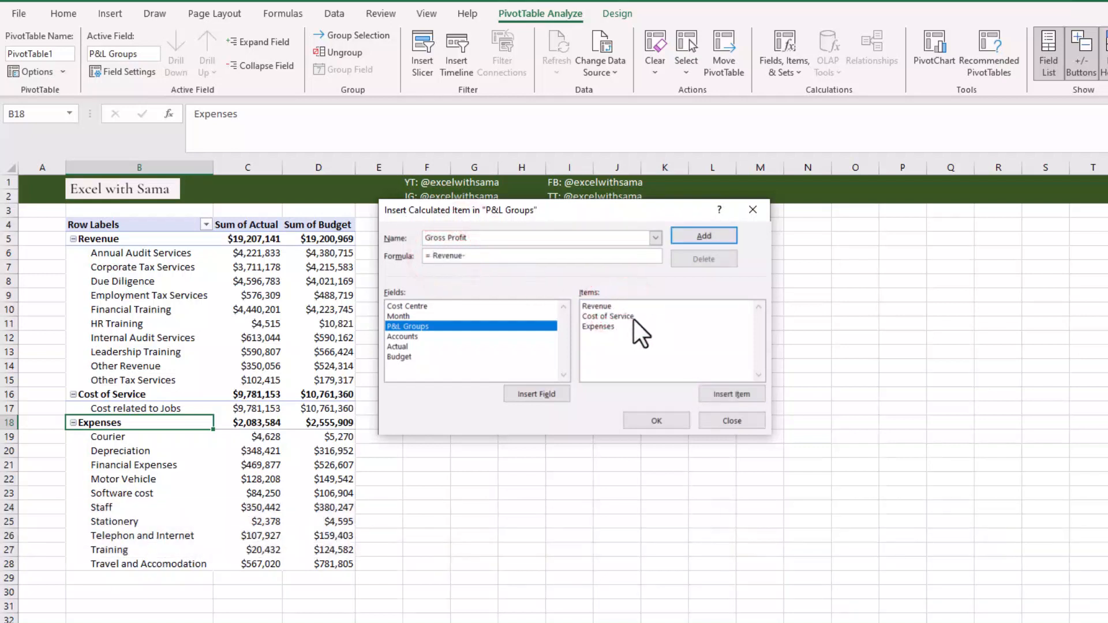
double_click(646, 317)
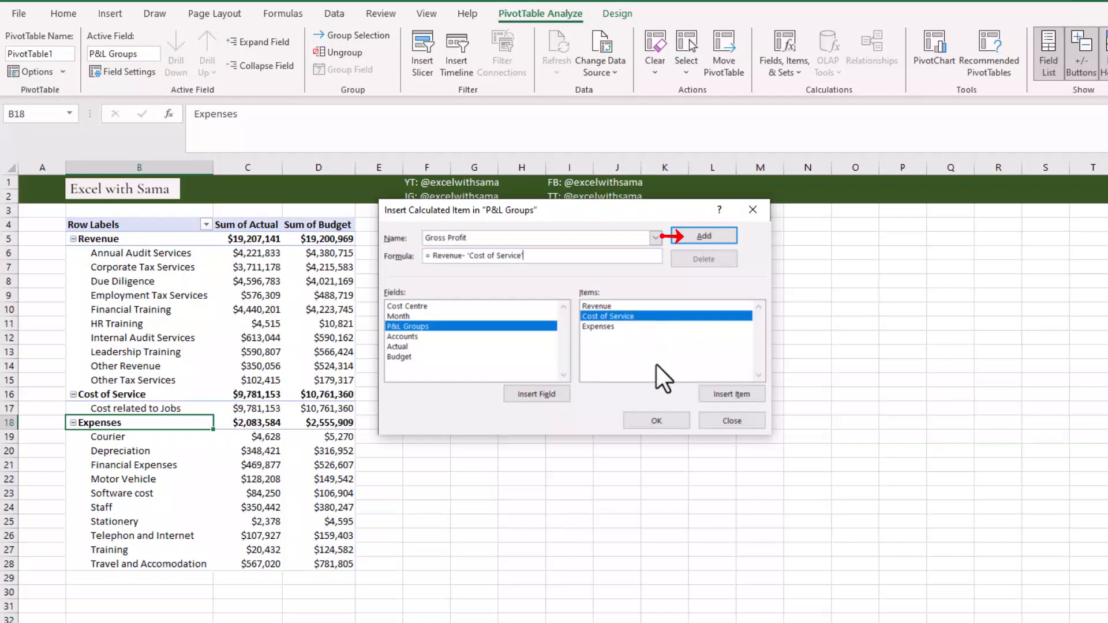
left_click(657, 418)
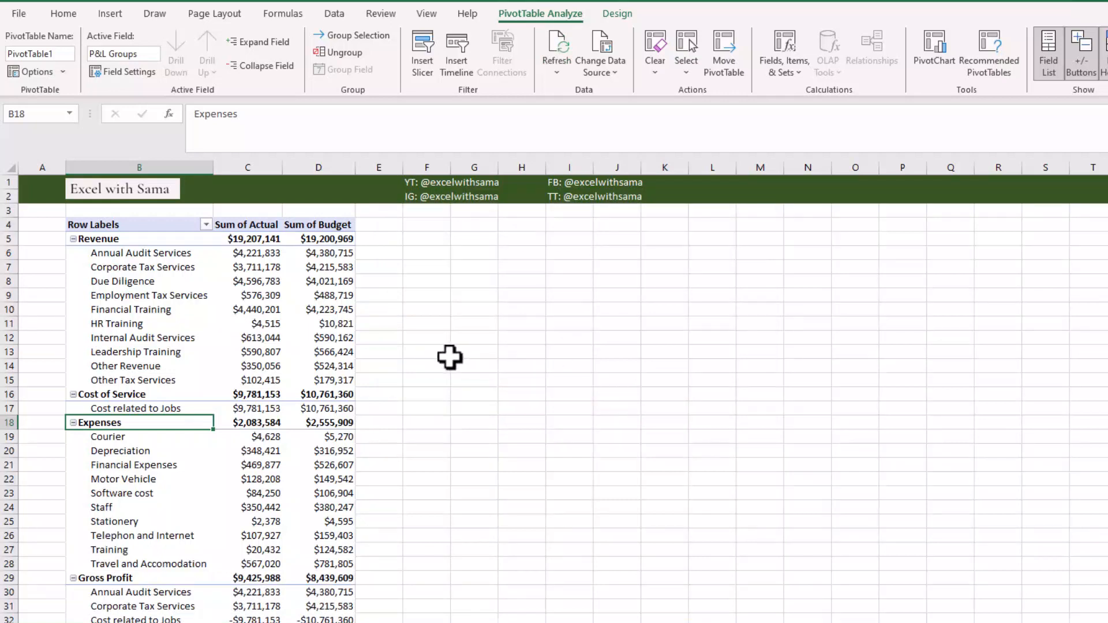
Collapse the Gross Profit group and move it between Cost of Service and Expenses.
scroll(206, 478, "down", 6)
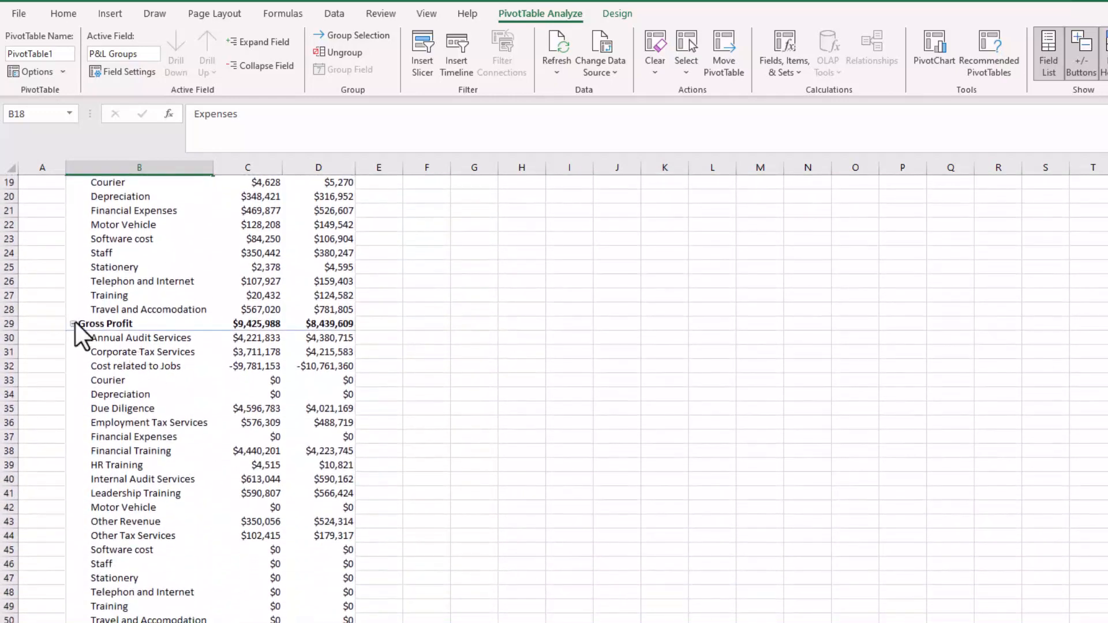
left_click(72, 323)
scroll(364, 341, "up", 6)
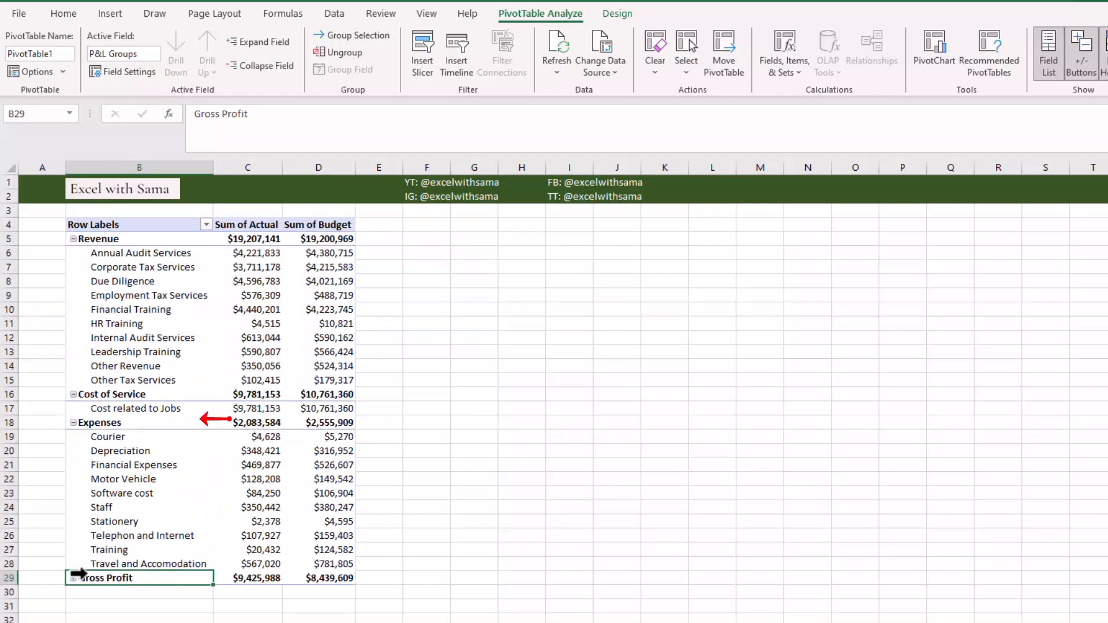
left_click_drag(116, 574, 137, 424)
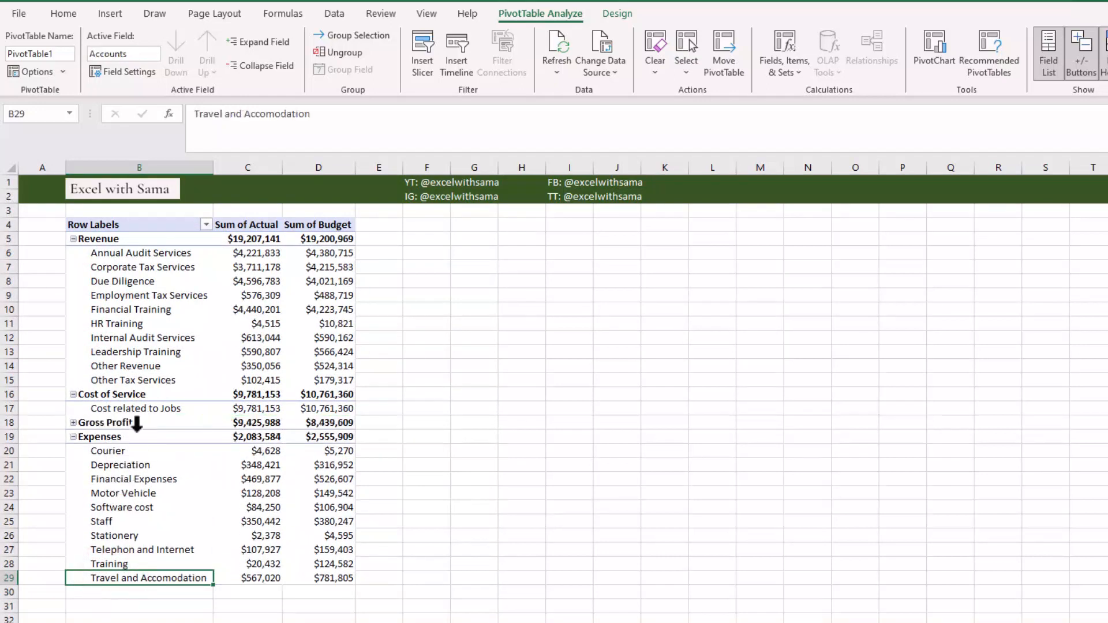
left_click(124, 424)
Start another calculated item in the P&L Groups field and name it Net Profit.
left_click(121, 437)
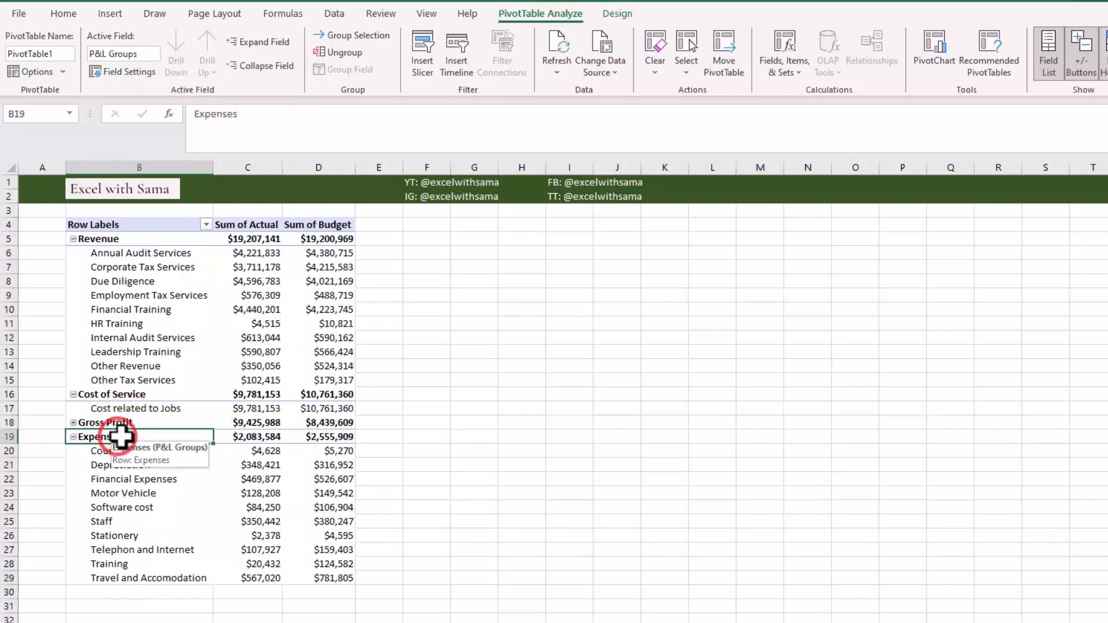
left_click(792, 76)
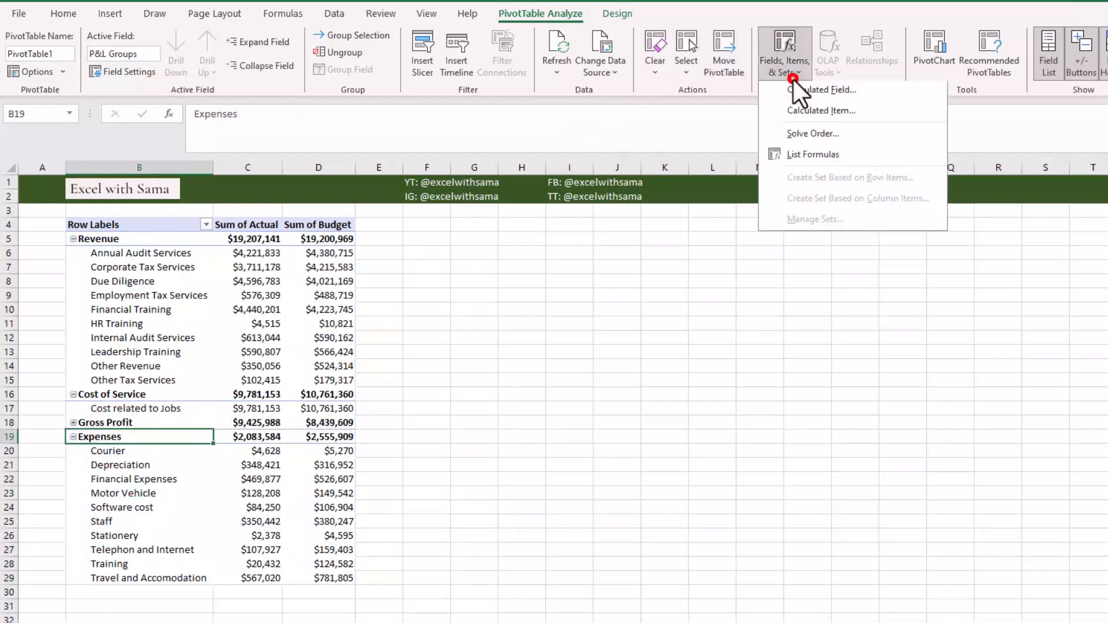
left_click(829, 114)
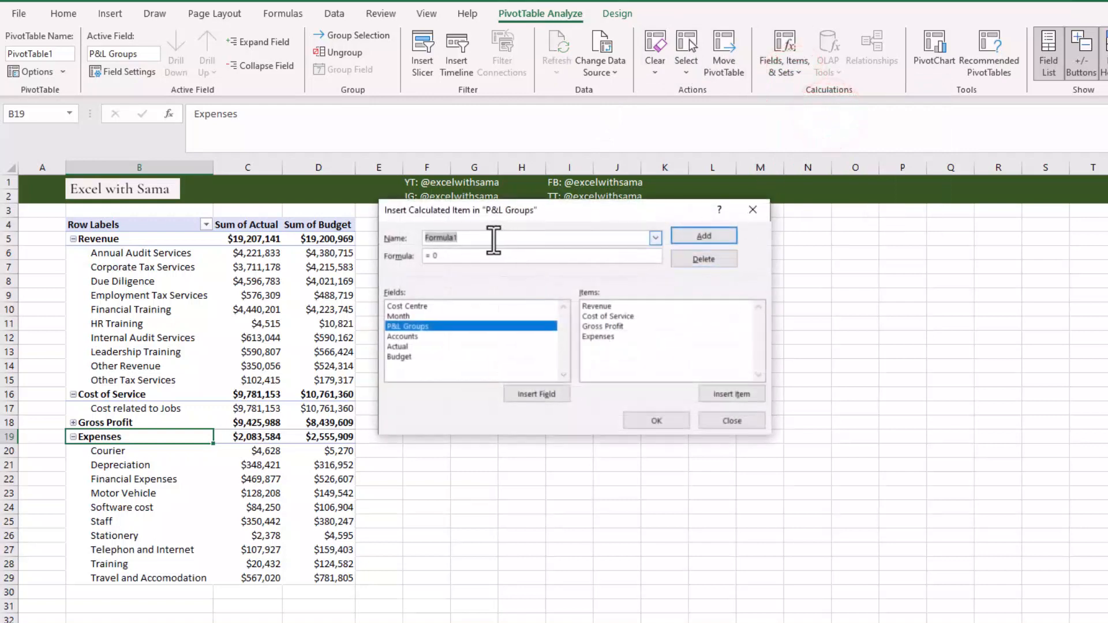
key("BackSpace")
left_click(487, 236)
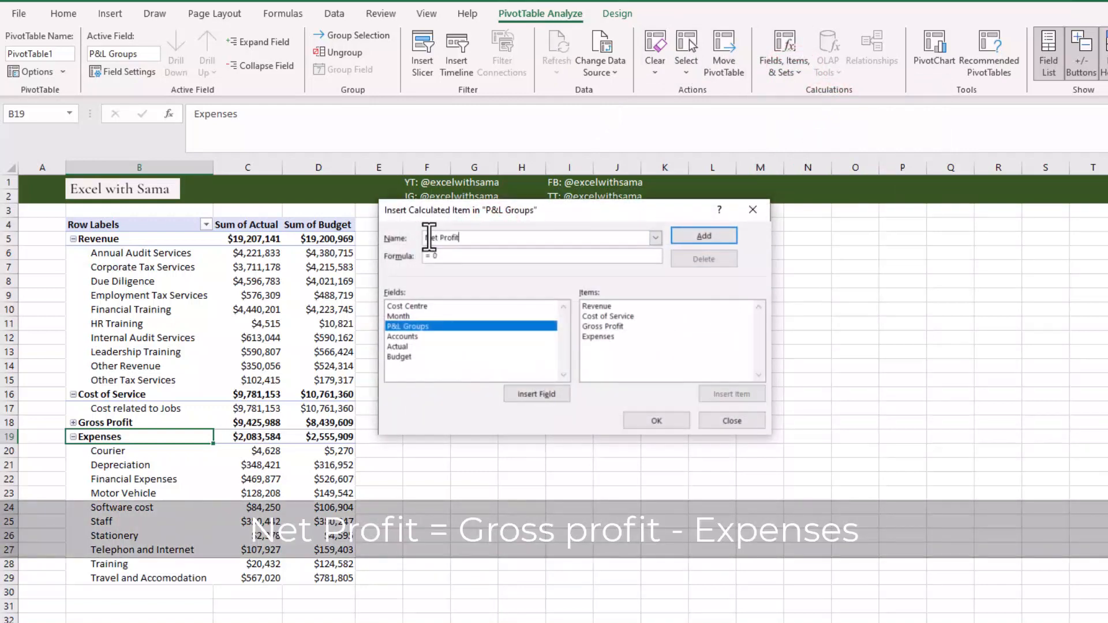
Define the Net Profit formula as 'Gross Profit' minus Expenses and add the item to the PivotTable.
left_click(460, 255)
key("BackSpace")
key("BackSpace")
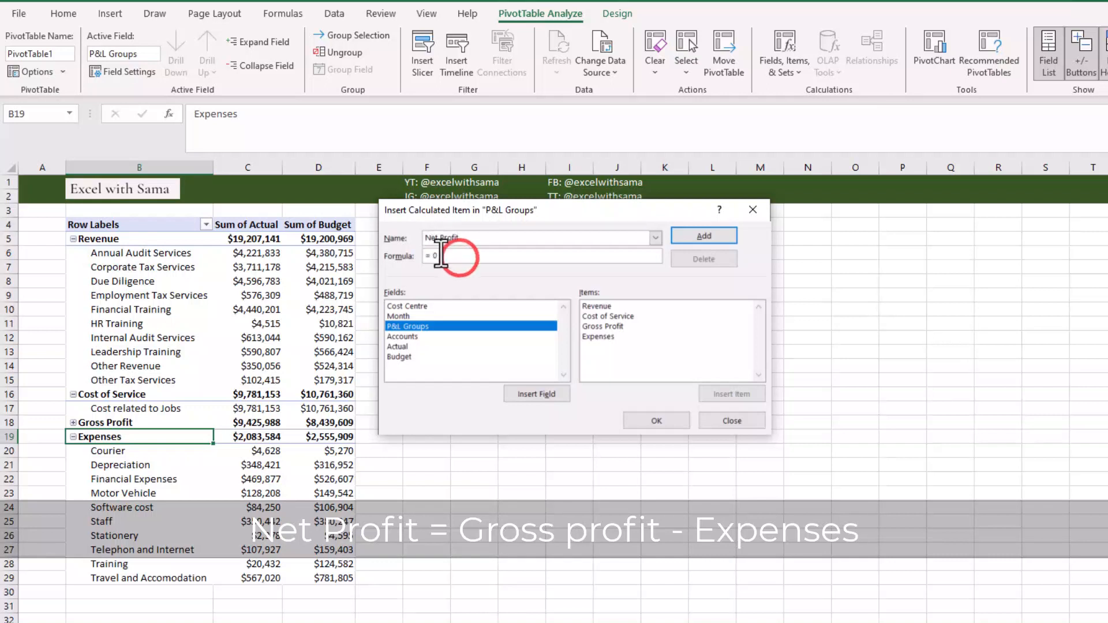
double_click(623, 324)
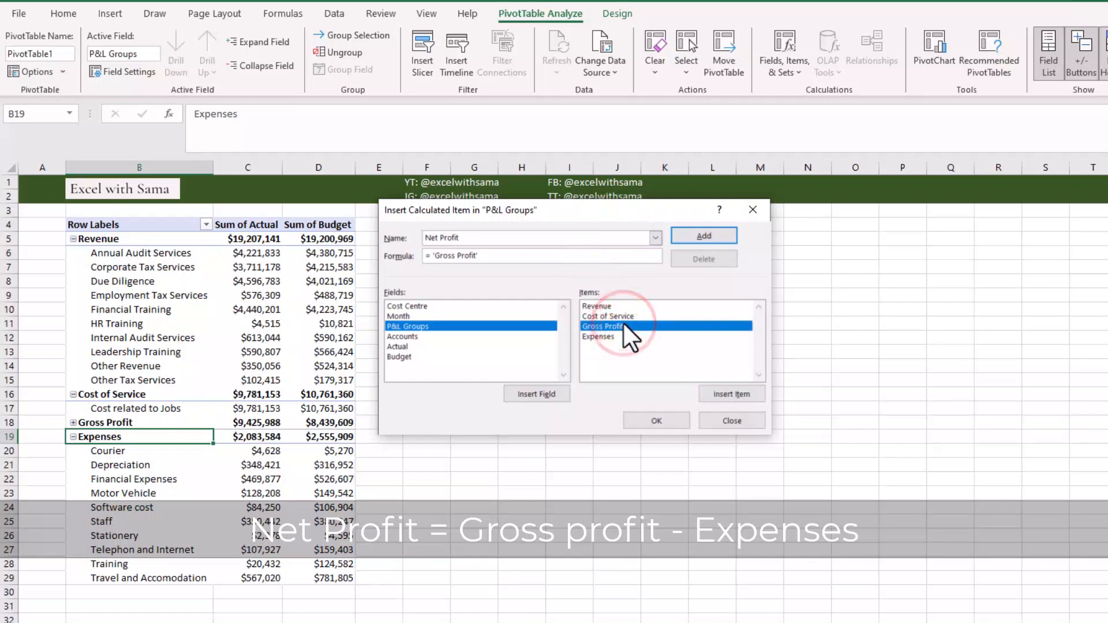
type("-")
double_click(622, 336)
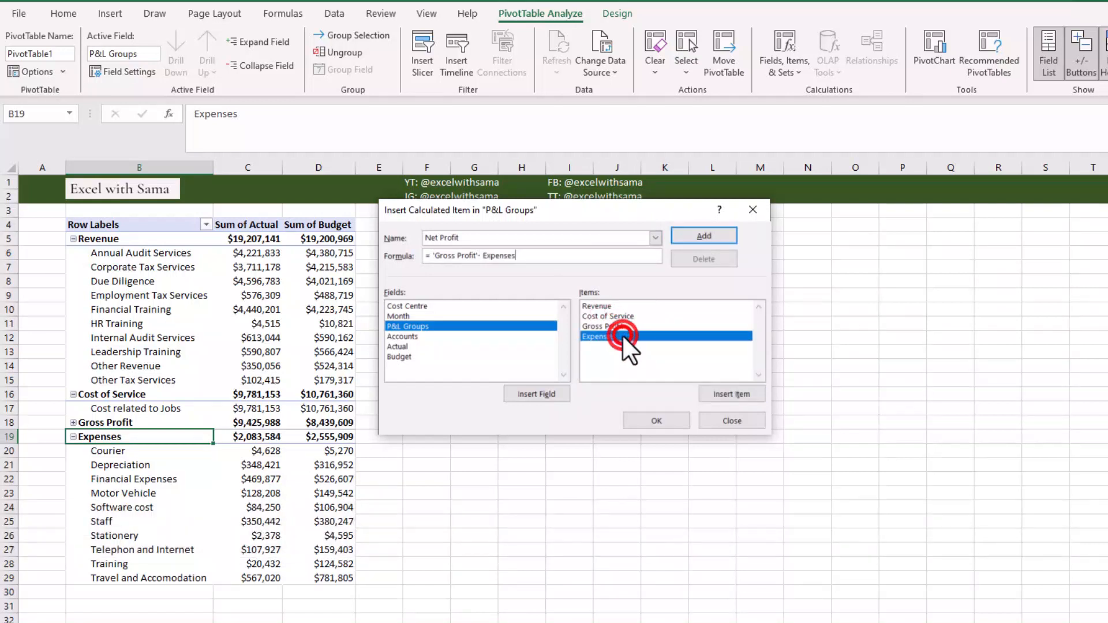
left_click(698, 238)
left_click(649, 418)
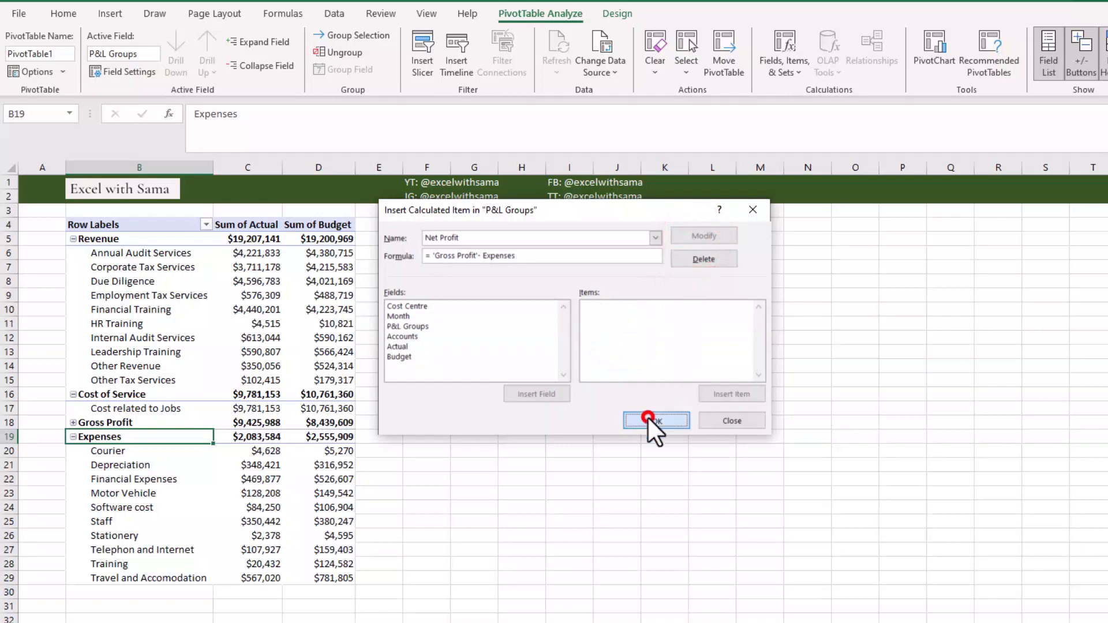
Collapse the Net Profit group so its account rows are hidden.
scroll(200, 514, "down", 5)
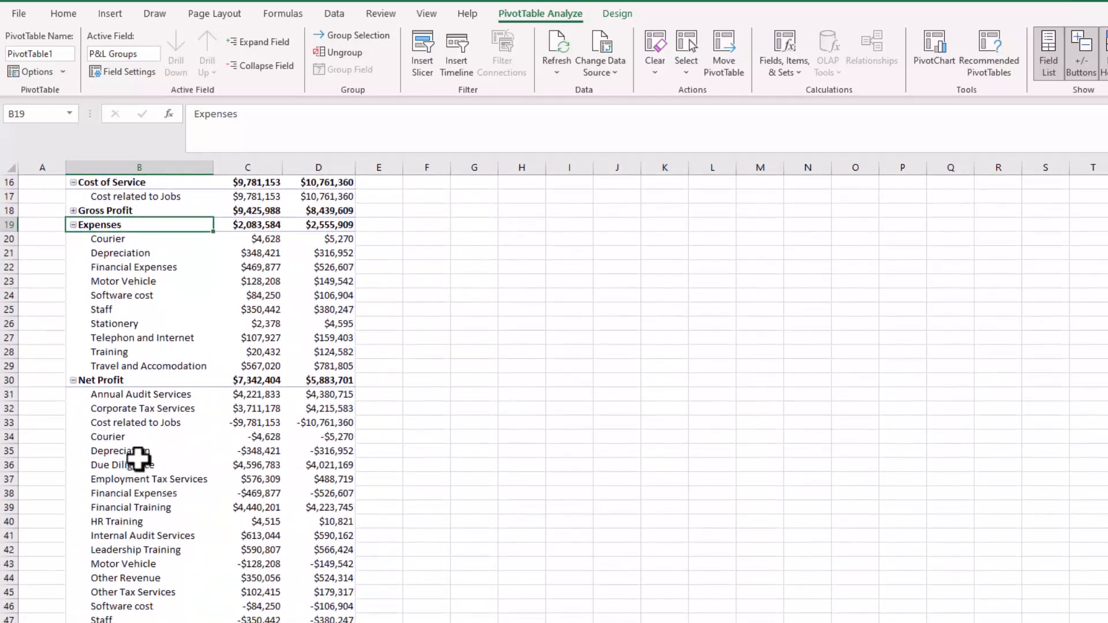
left_click(73, 380)
scroll(544, 413, "up", 5)
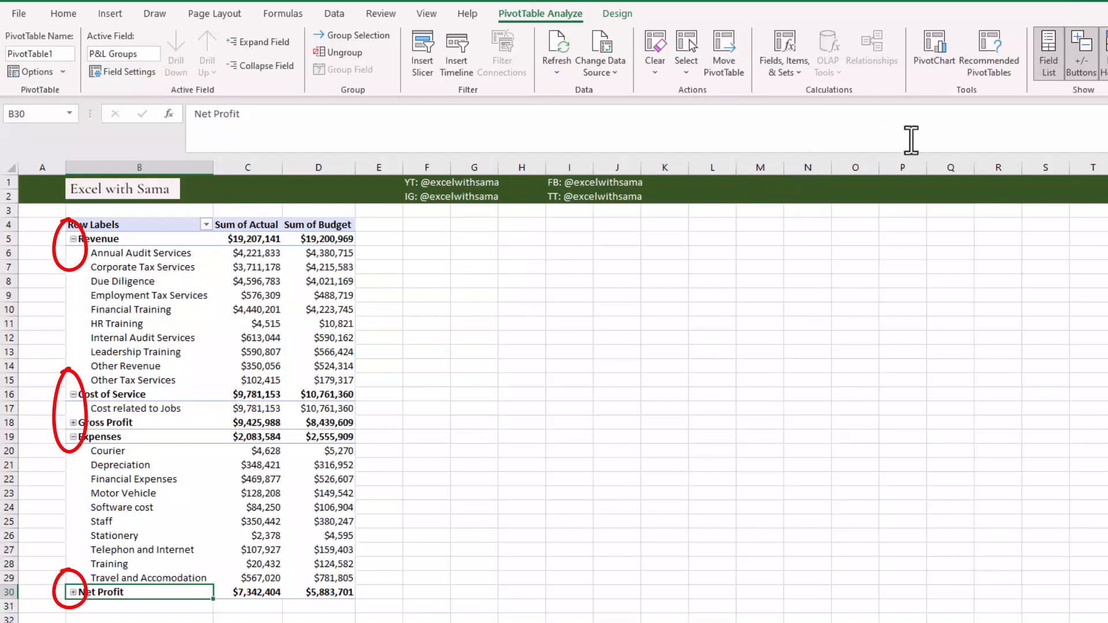
Hide the PivotTable's expand/collapse buttons and its field headers.
left_click(1082, 64)
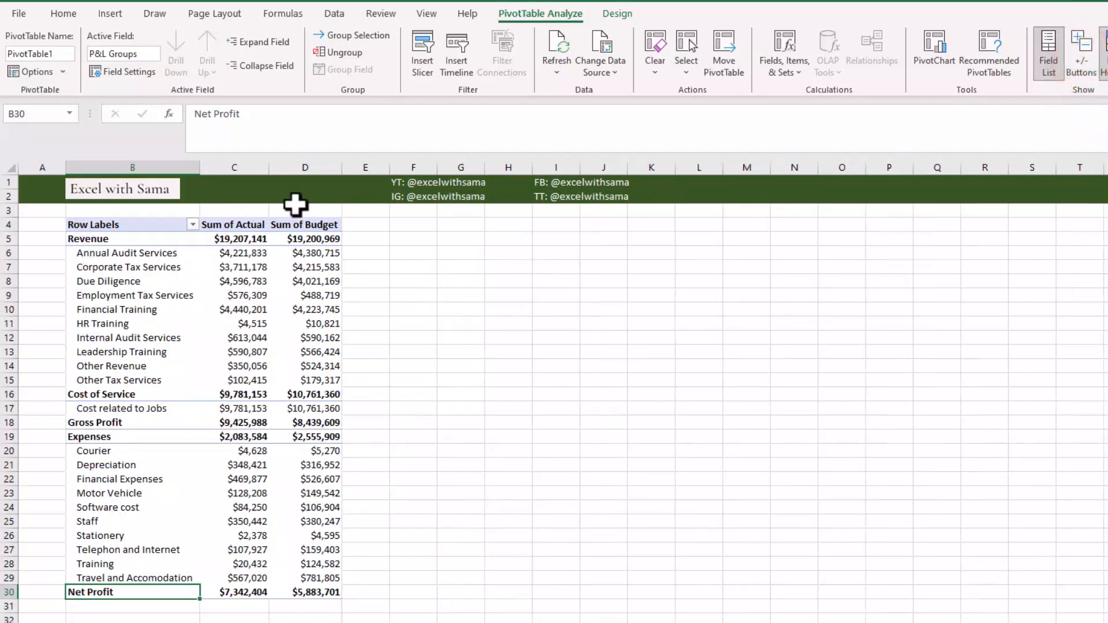
left_click(131, 225)
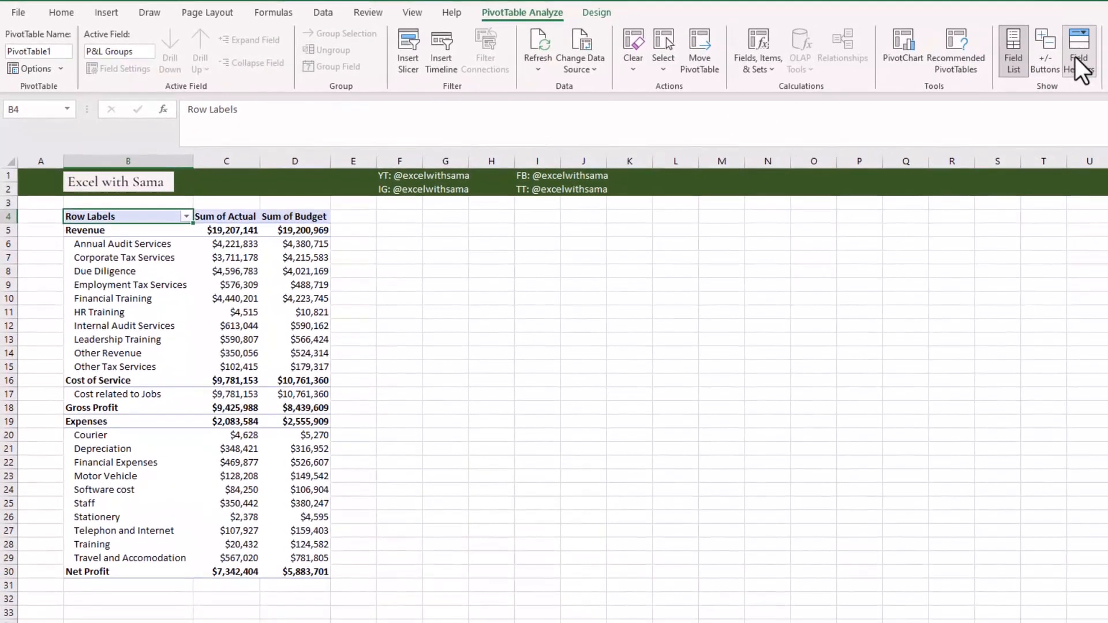
left_click(1073, 58)
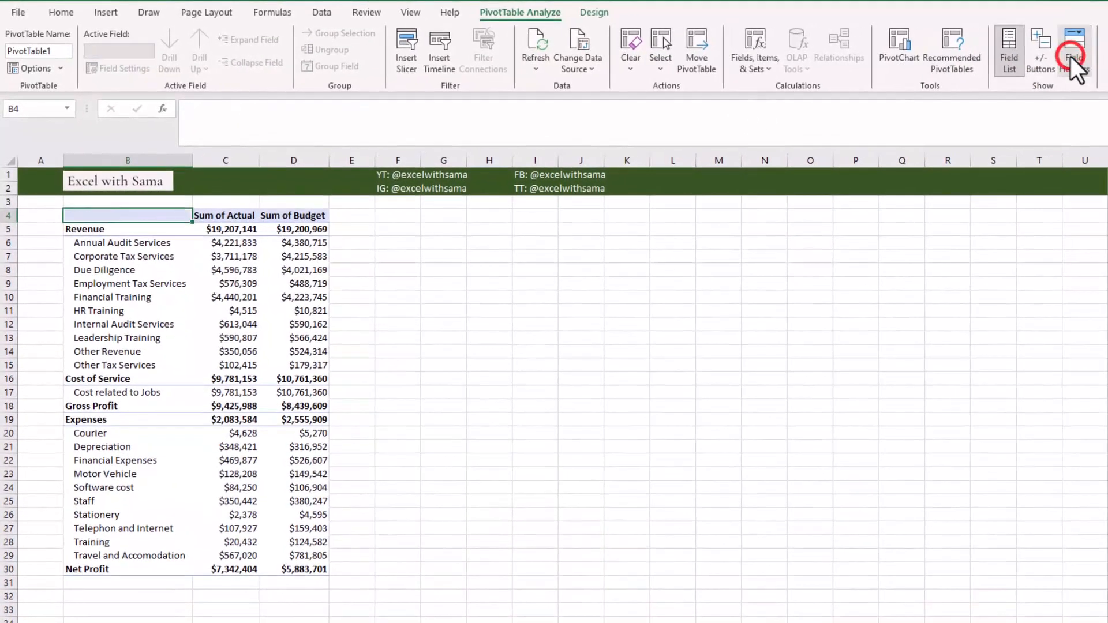
Rename the Sum of Actual column header to "Actual" with a leading space.
left_click(217, 212)
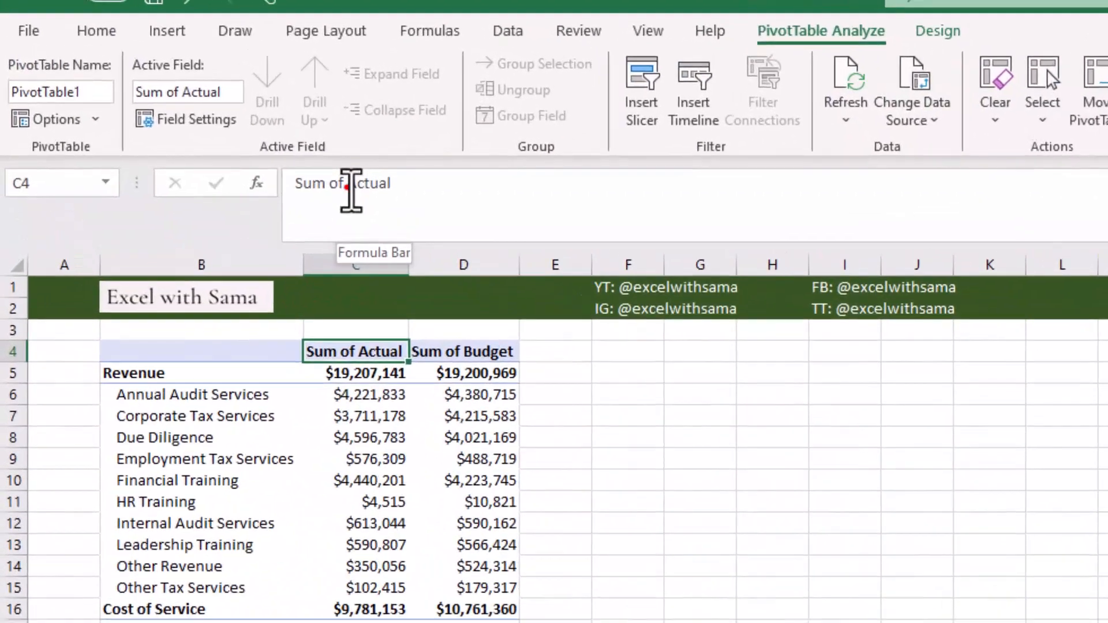
left_click_drag(247, 127, 202, 127)
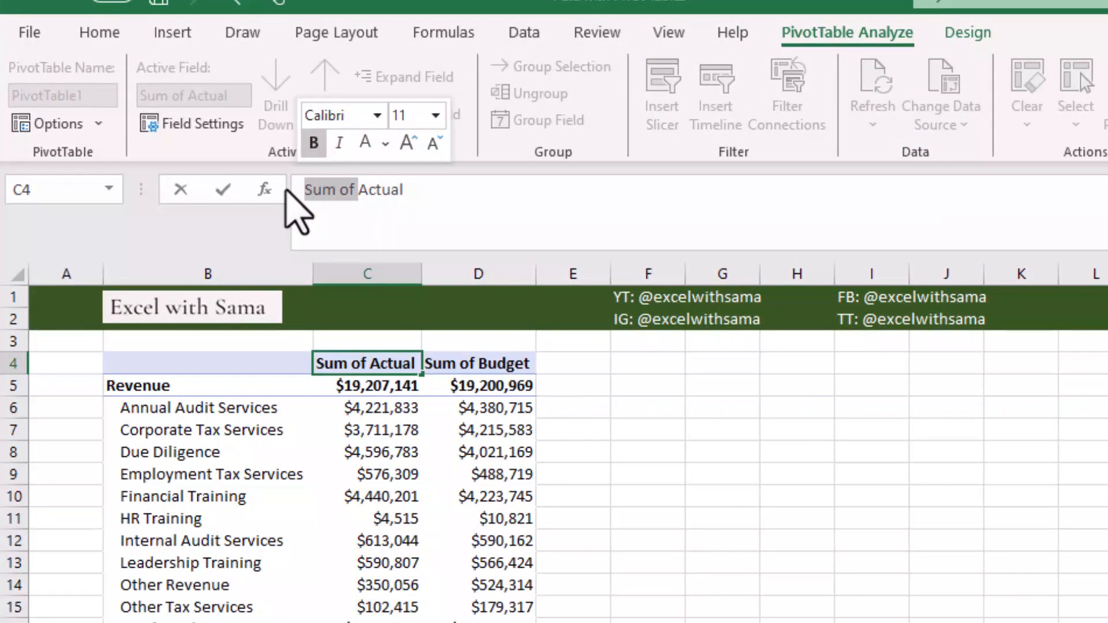
key("BackSpace")
key("Return")
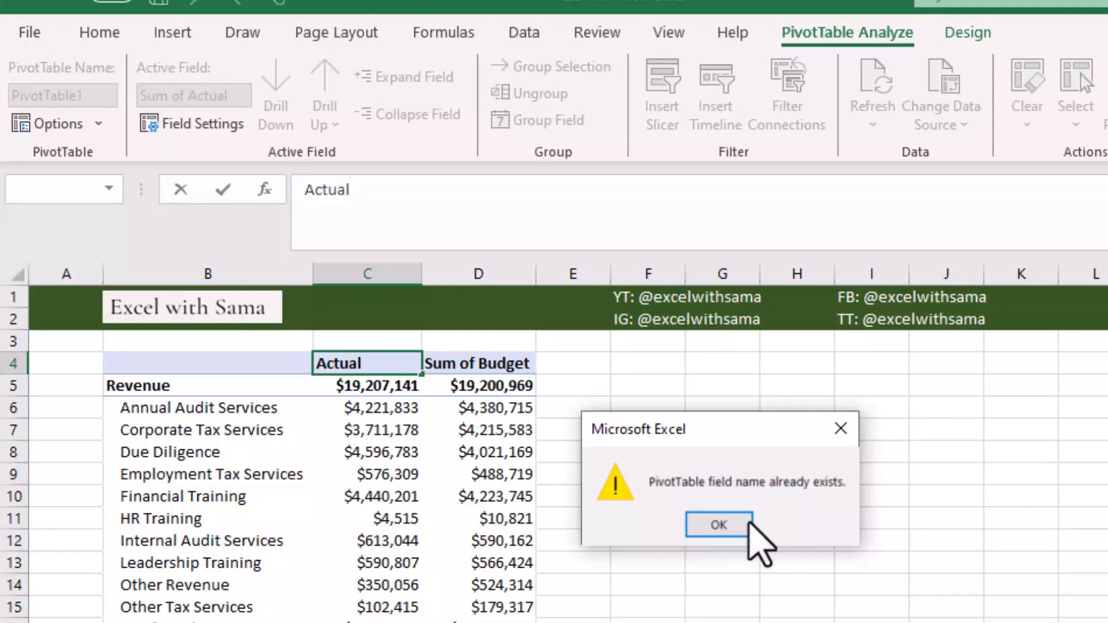
left_click(728, 525)
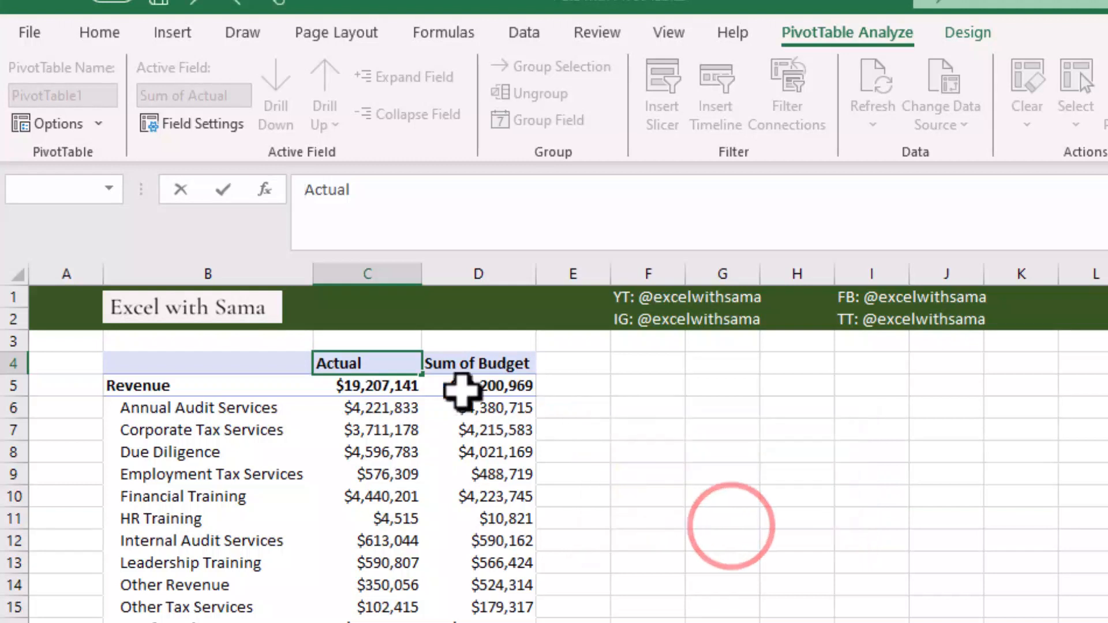
left_click(299, 190)
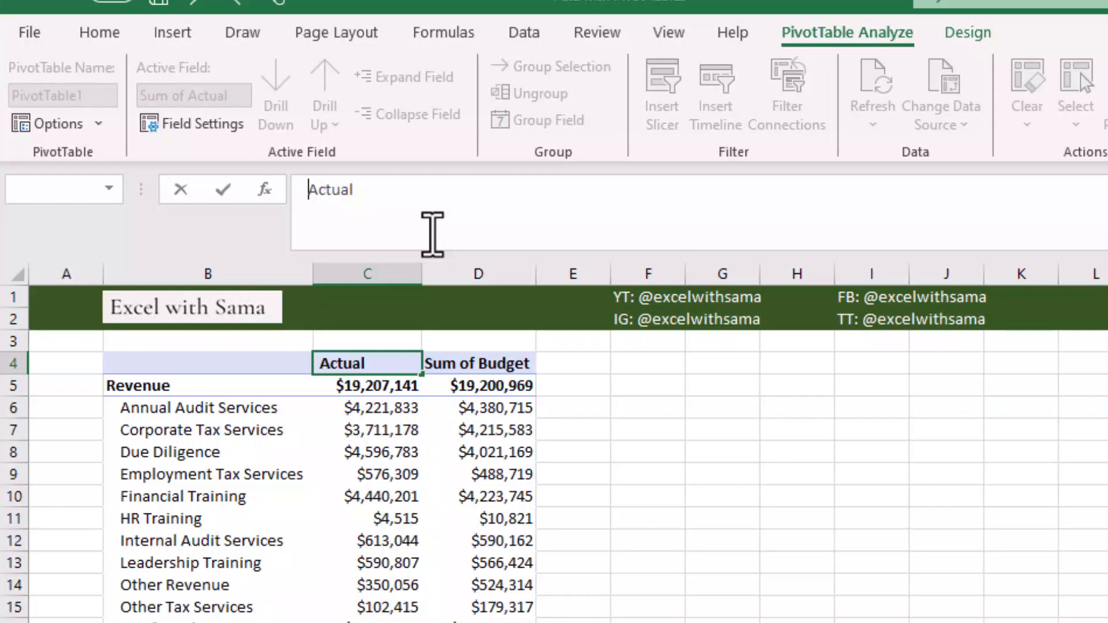
key("Return")
Rename the Sum of Budget column header to "Budget" with a leading space.
left_click(497, 361)
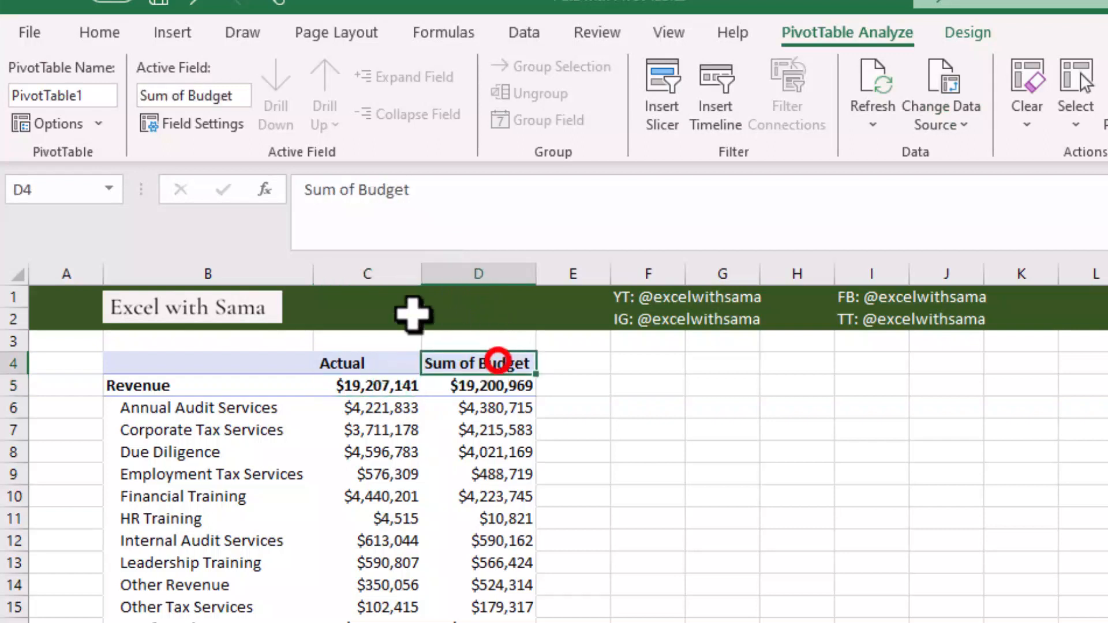
left_click_drag(364, 193, 281, 189)
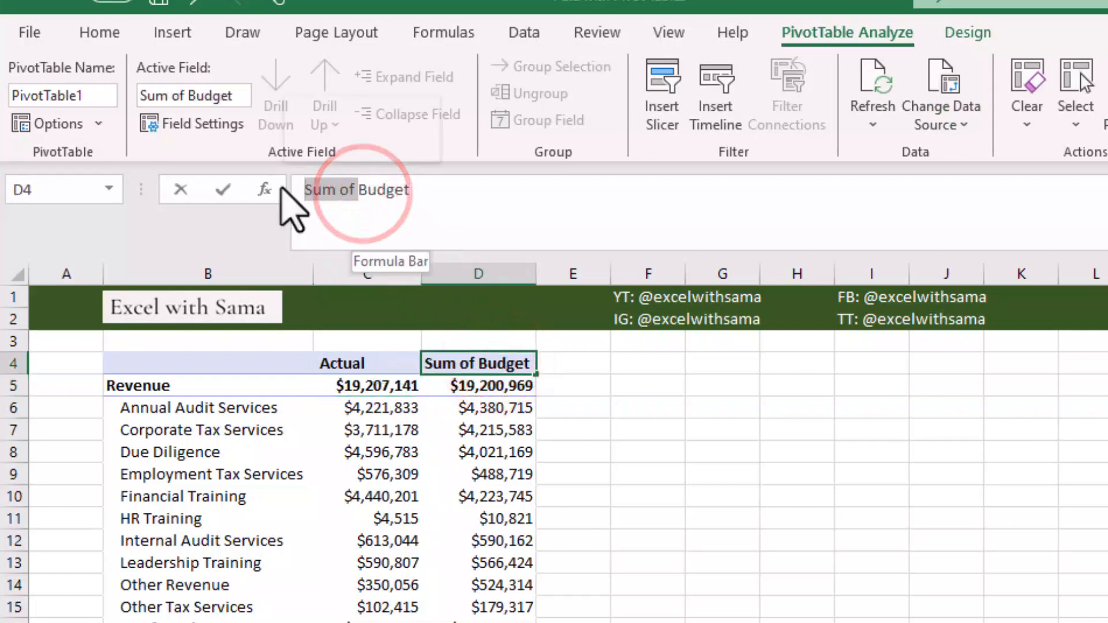
key("BackSpace")
key("Return")
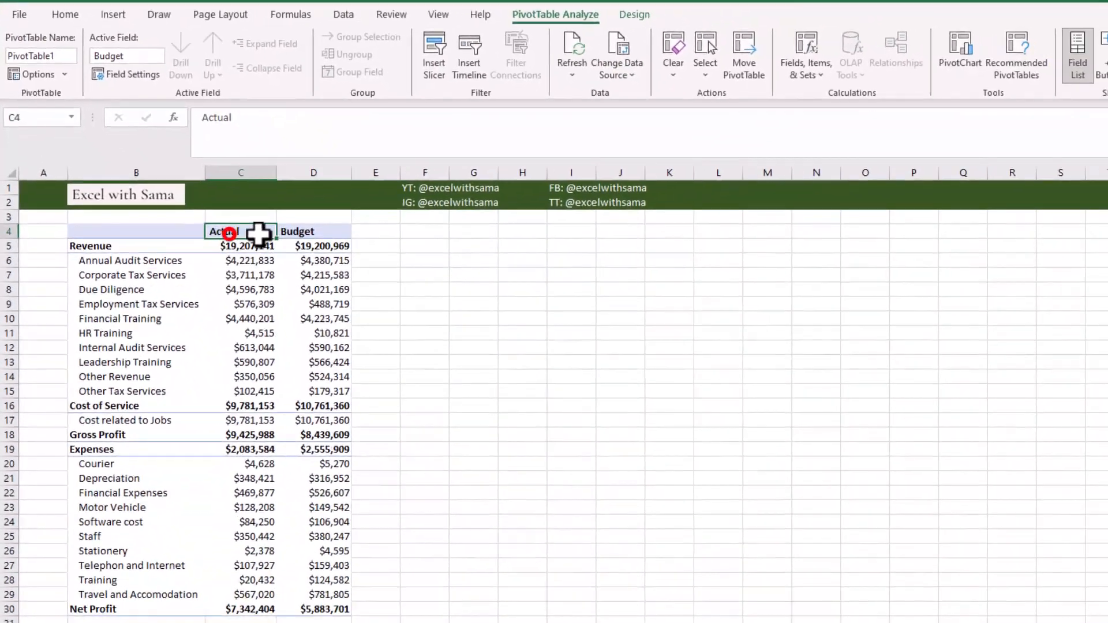
Center the Actual and Budget column headers horizontally.
left_click_drag(307, 320, 382, 321)
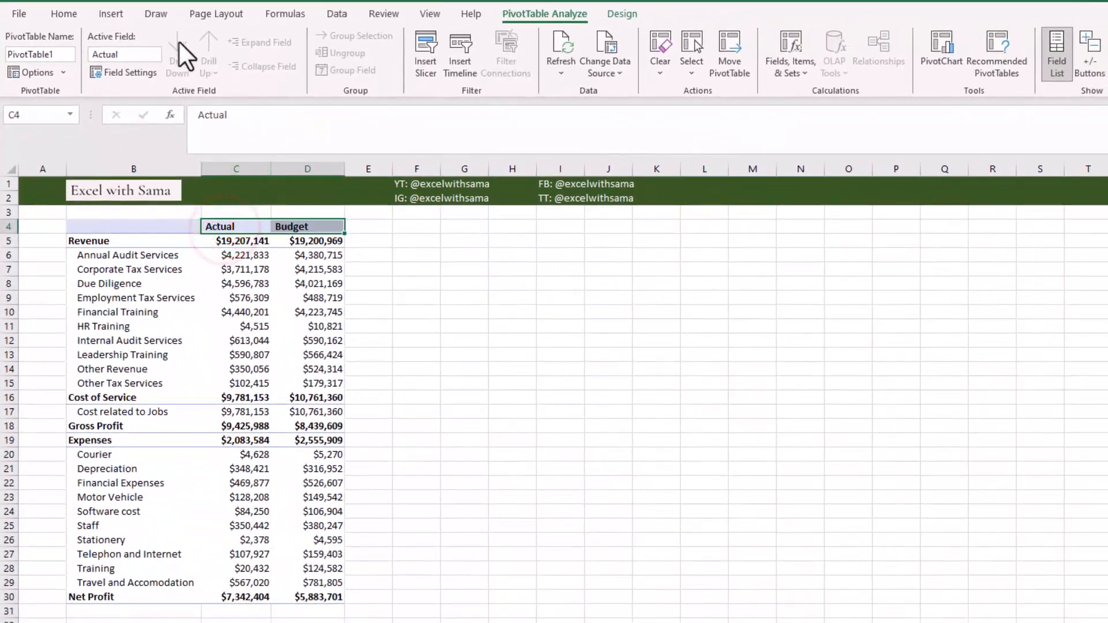
left_click(88, 27)
left_click(328, 66)
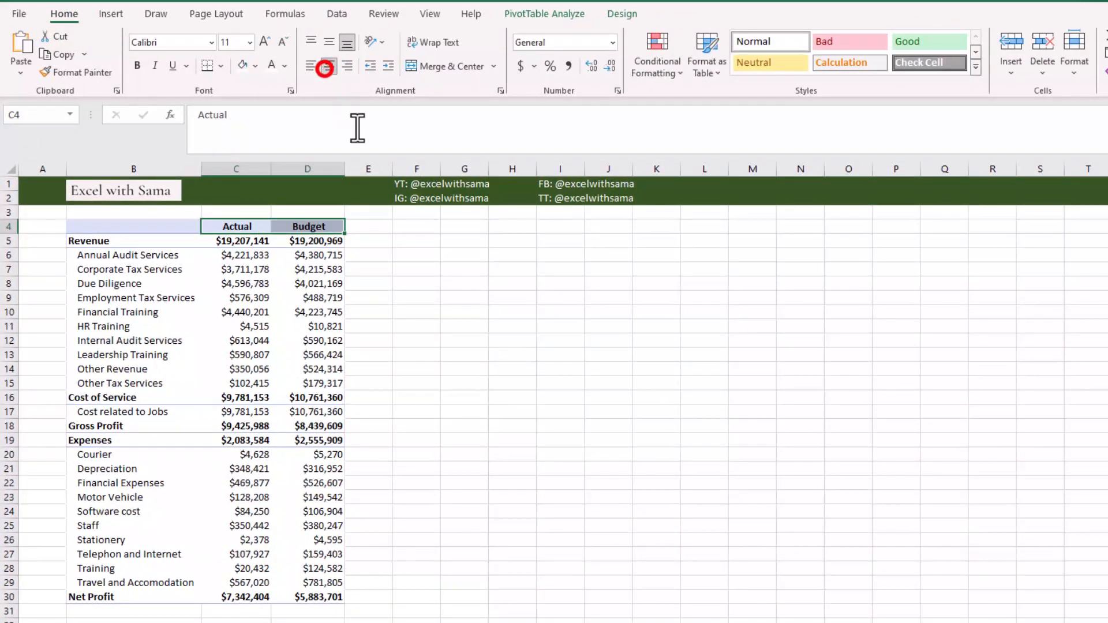
left_click(478, 273)
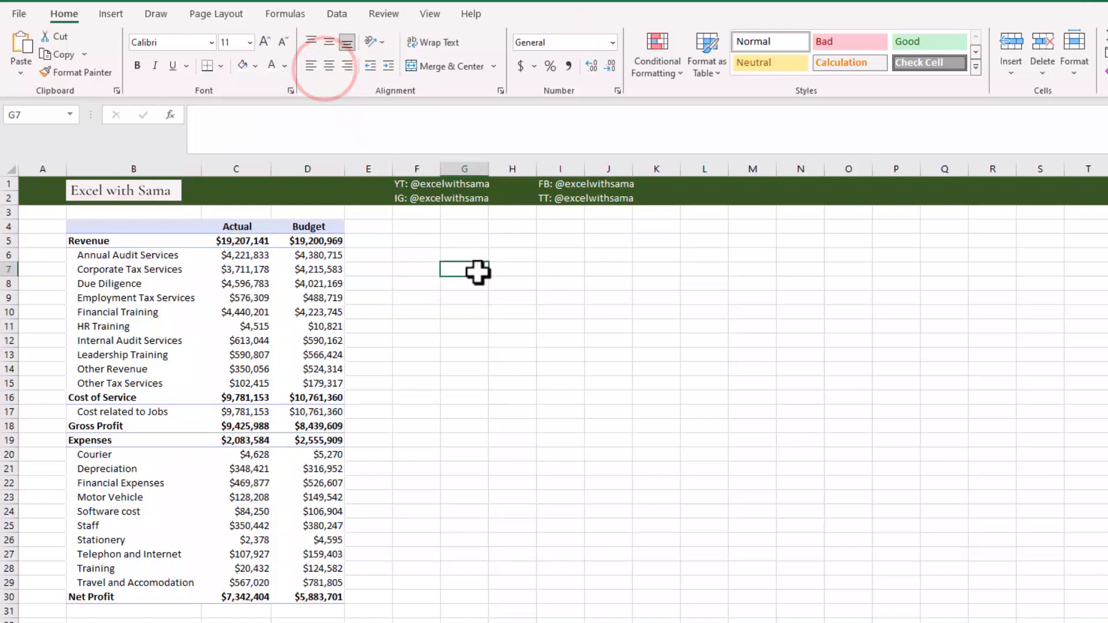
Show all PivotTable subtotals at the bottom of each group and insert a blank line after each item.
left_click(232, 241)
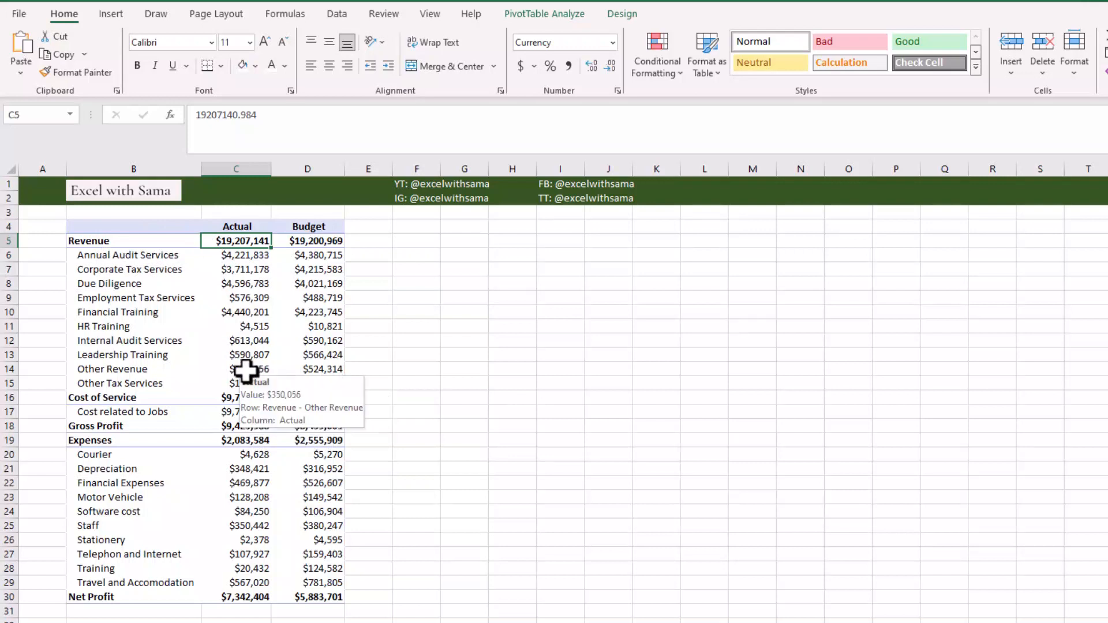
left_click(619, 15)
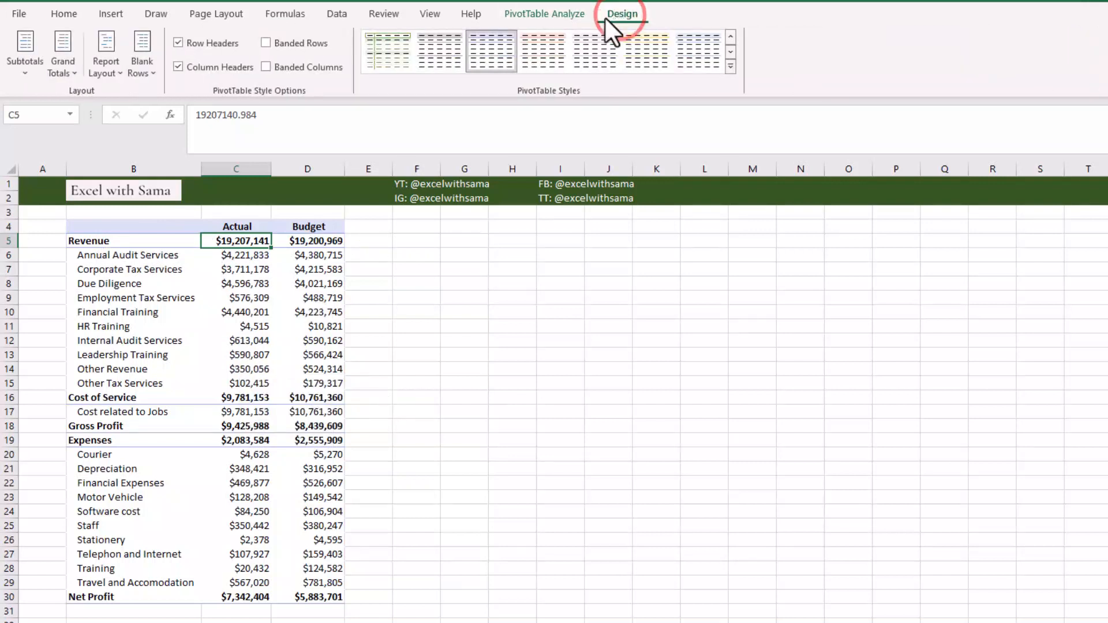
left_click(25, 66)
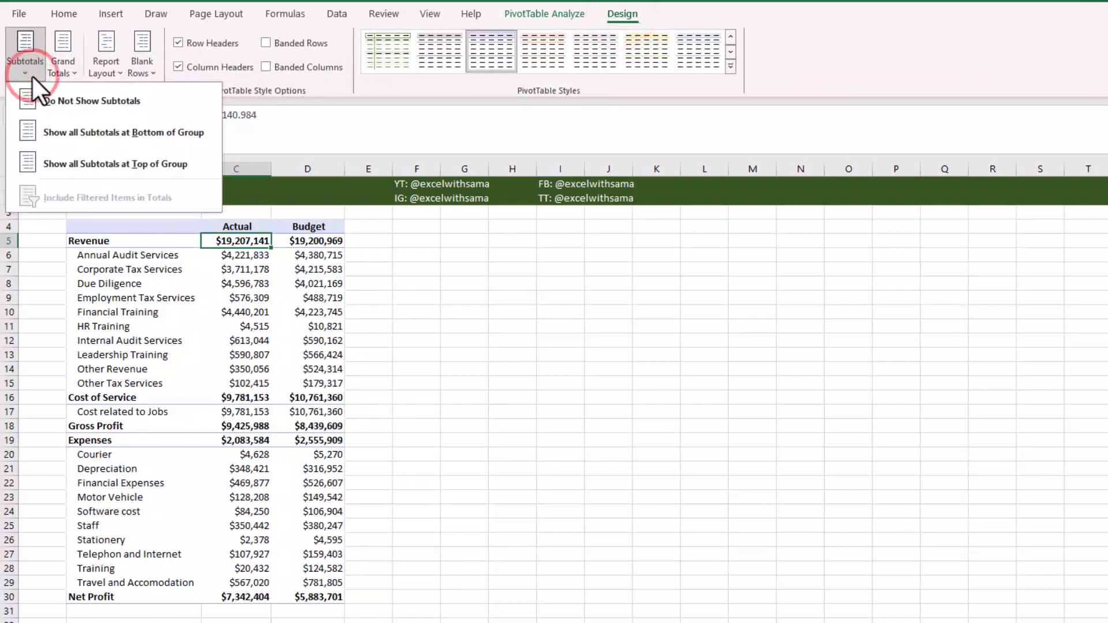
left_click(168, 136)
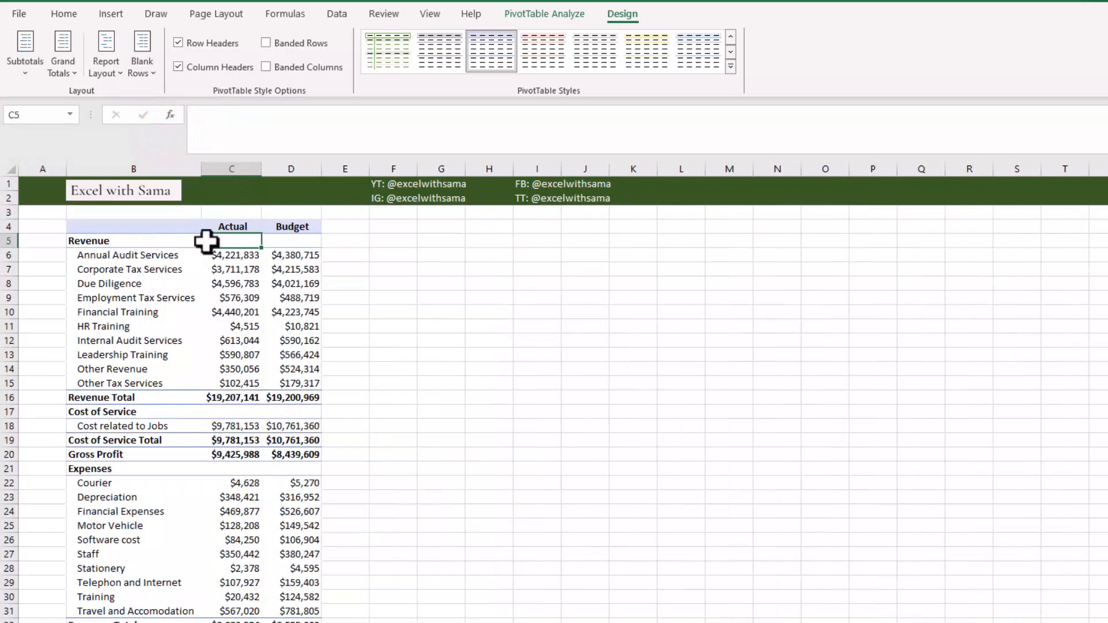
left_click(146, 70)
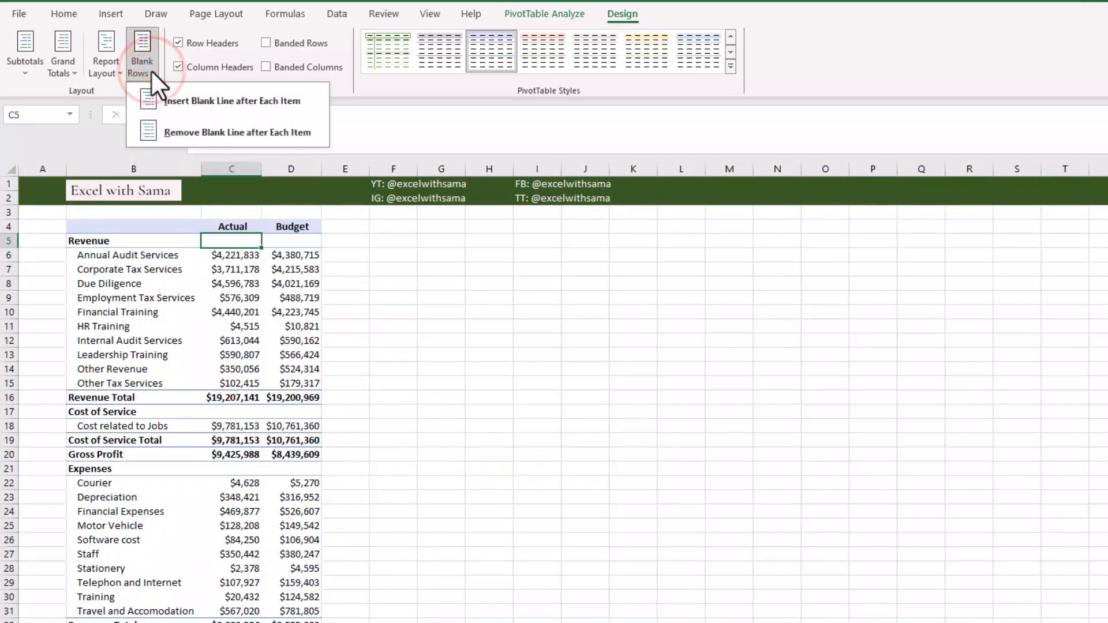
left_click(311, 100)
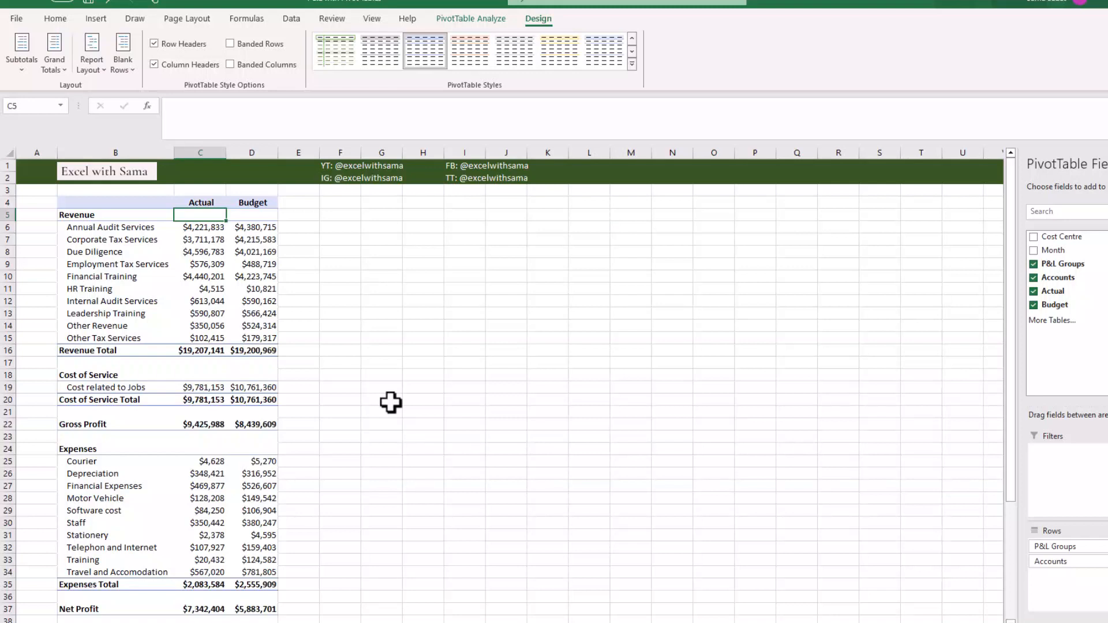
Turn off autofitting of column widths on update in the PivotTable's options.
right_click(197, 265)
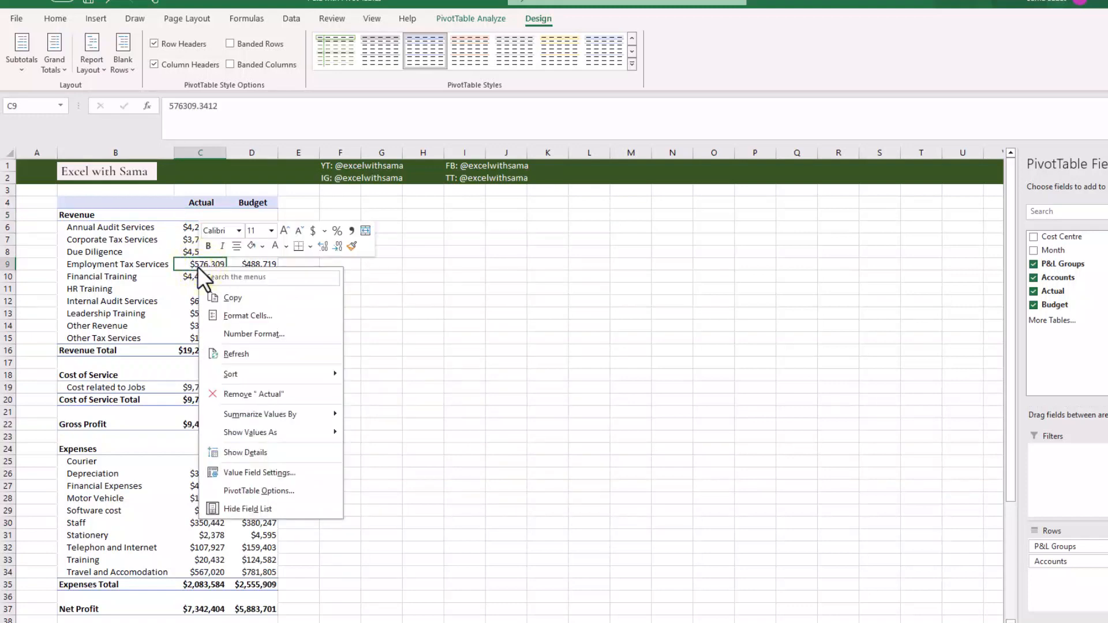
left_click(267, 490)
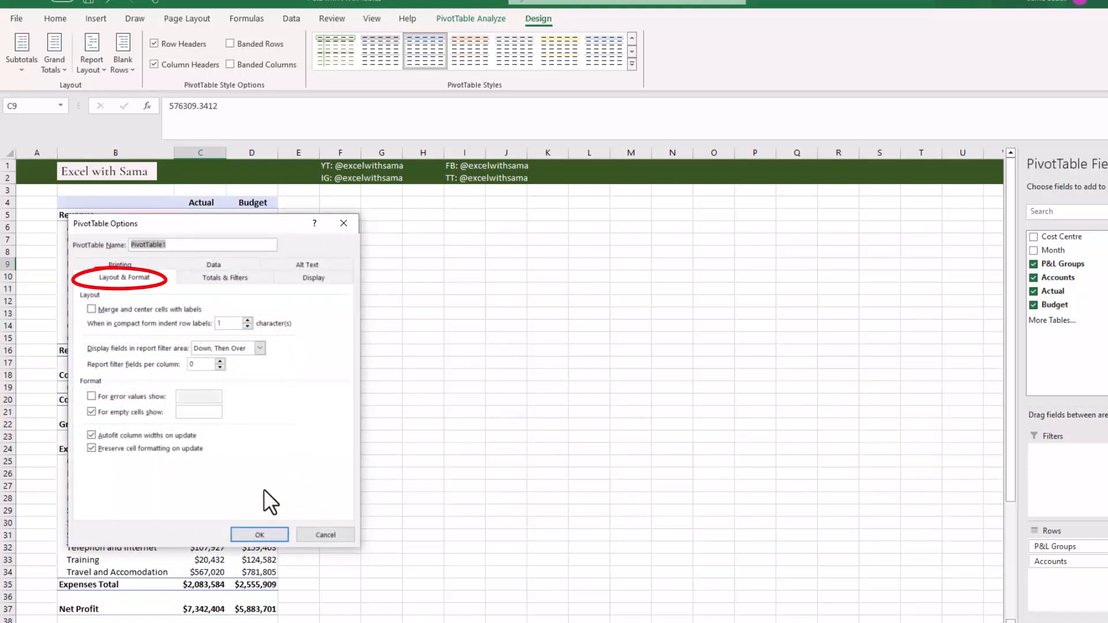
left_click(174, 434)
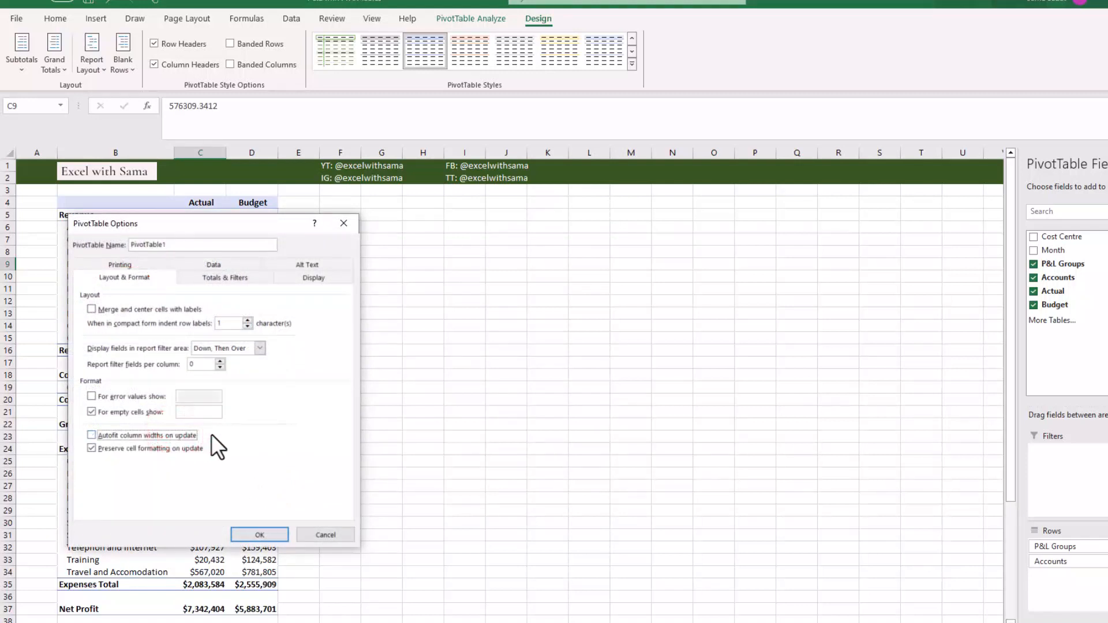
left_click(265, 537)
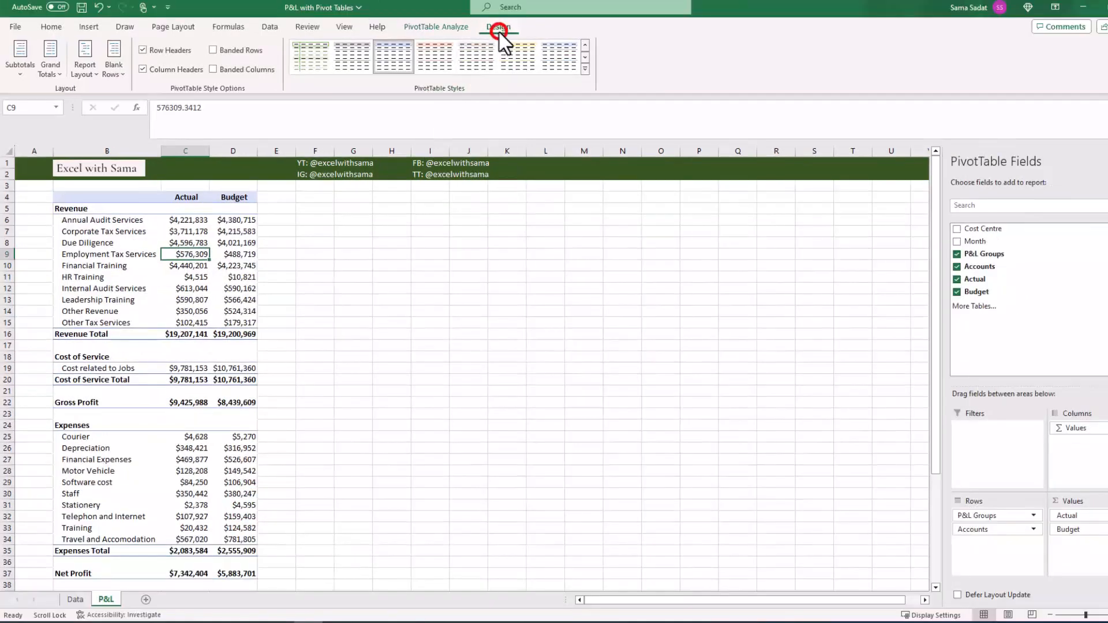
Apply the White, Pivot Style Light 1 style and duplicate it, naming the copy with the author's first name followed by 1.
left_click(585, 69)
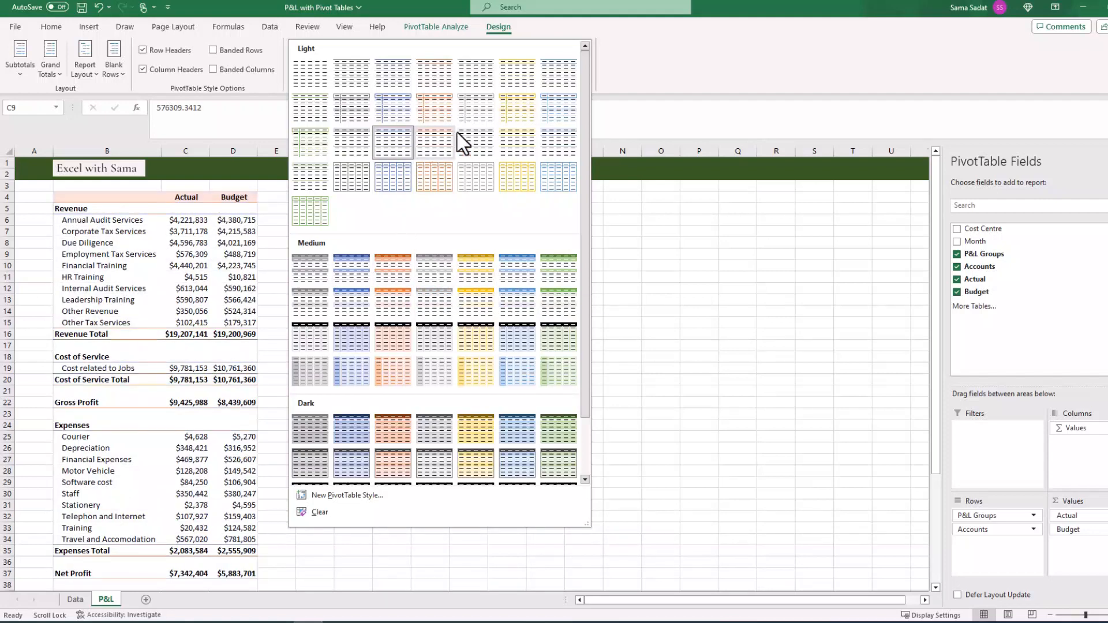
left_click(352, 71)
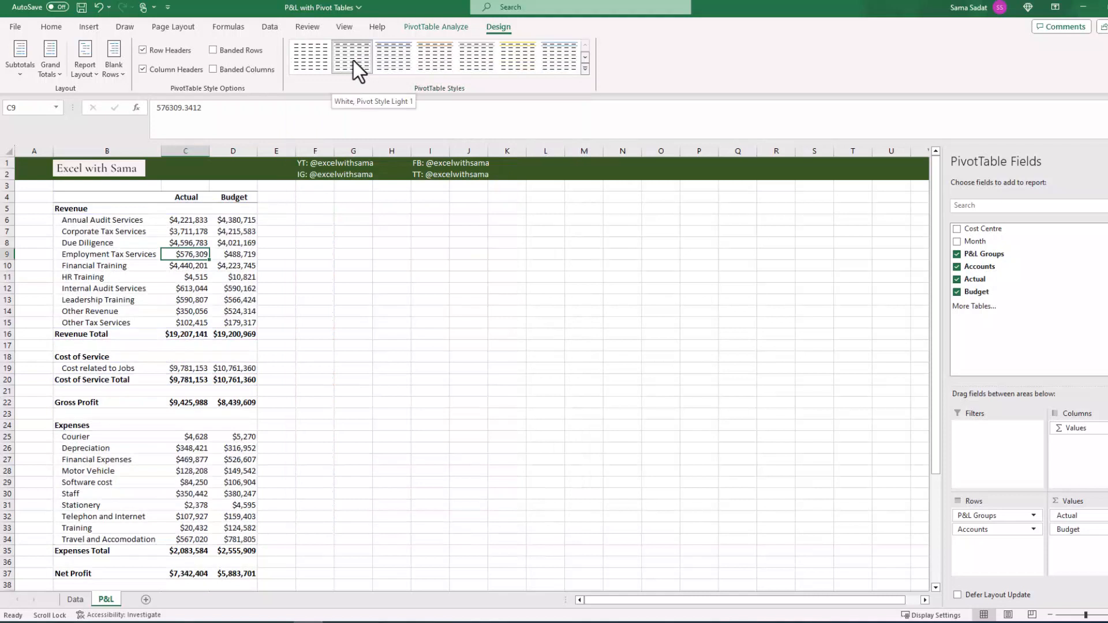
right_click(353, 61)
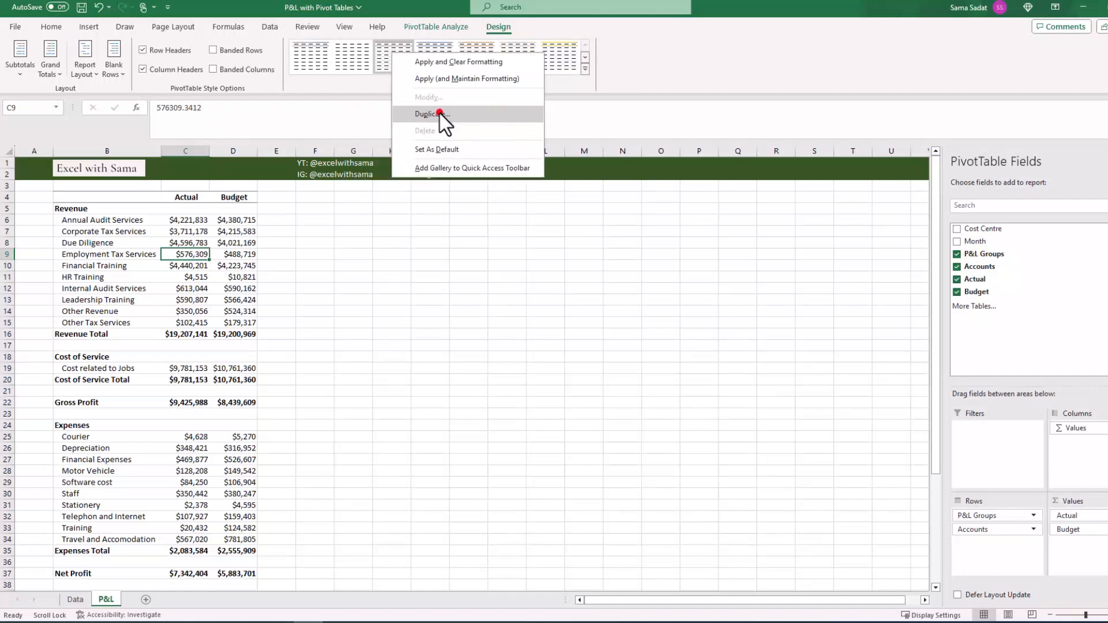
left_click(440, 114)
type("Sama 1")
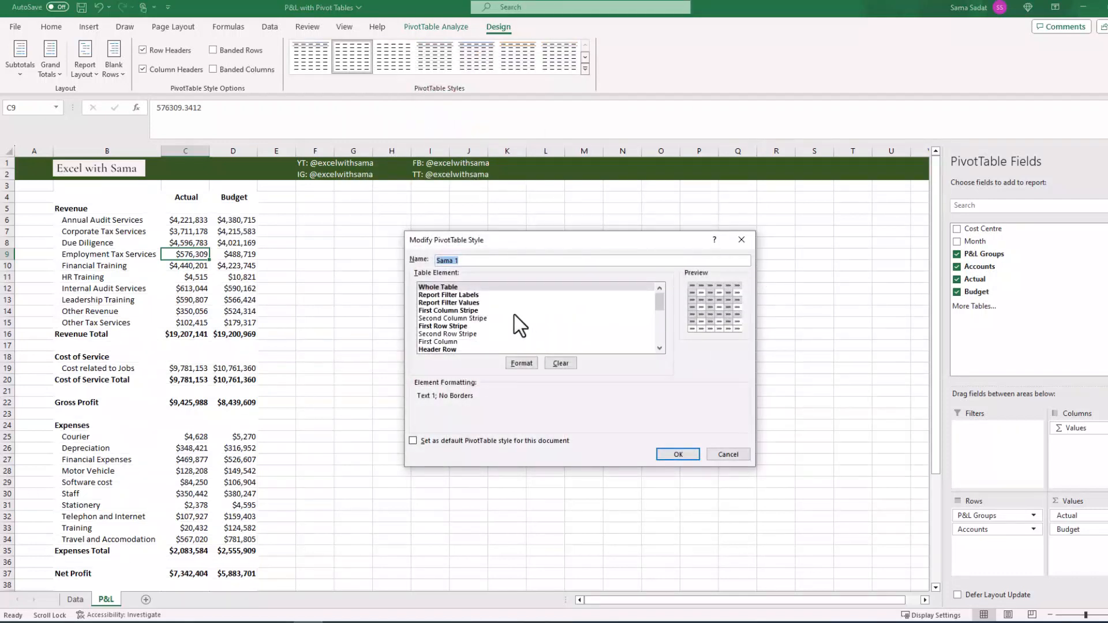
Examine the custom style's table elements and the format settings of its First Column Stripe without changing them.
left_click(480, 301)
left_click(465, 324)
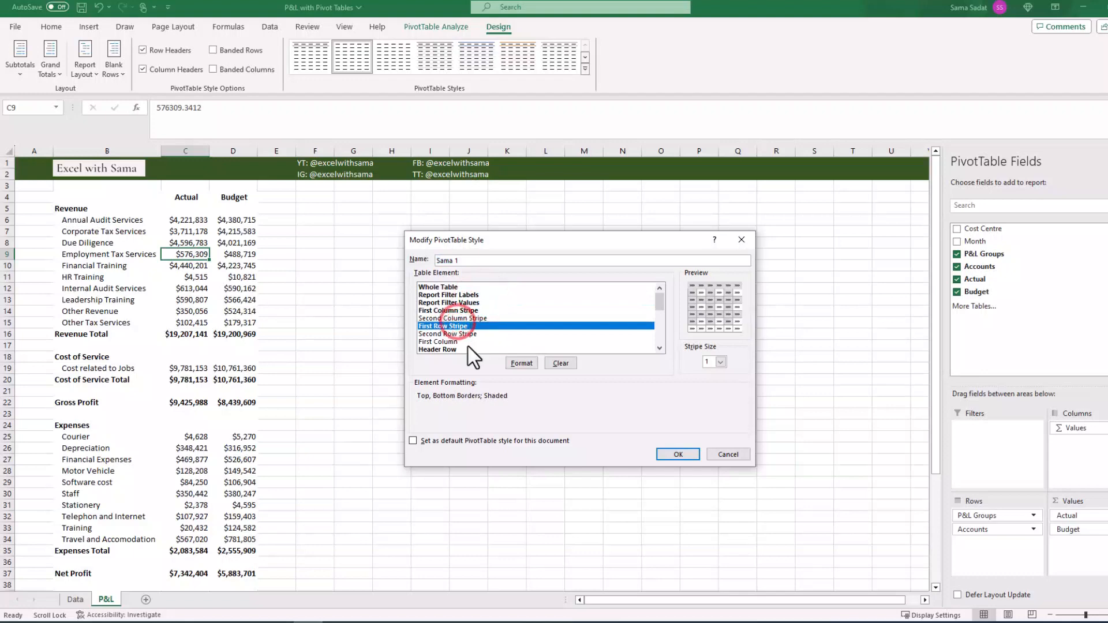
left_click(461, 341)
left_click(459, 312)
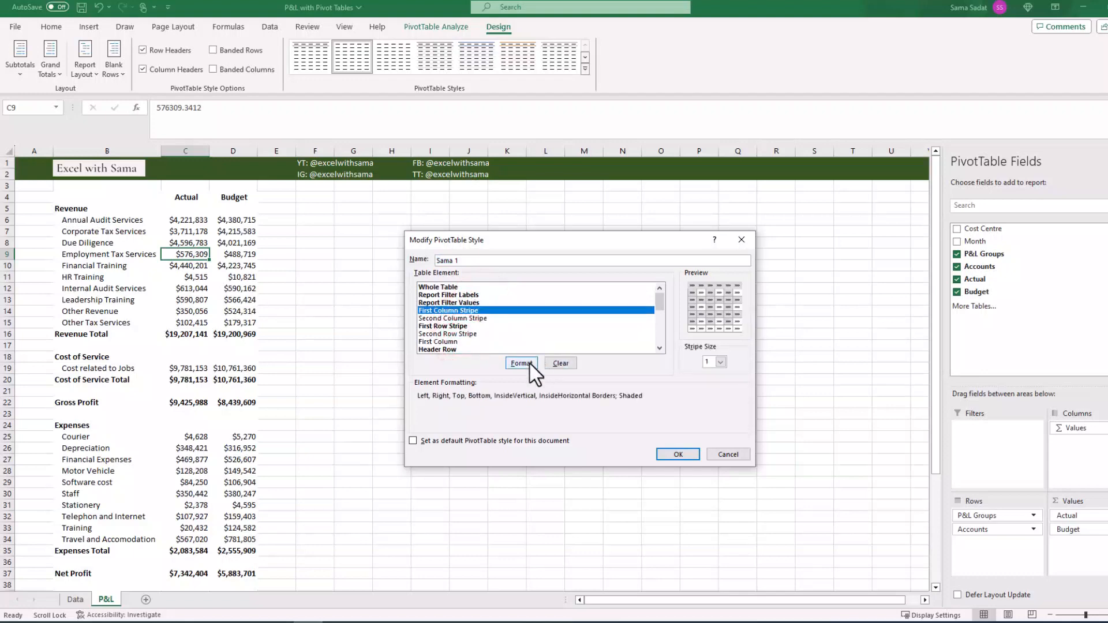
left_click(529, 363)
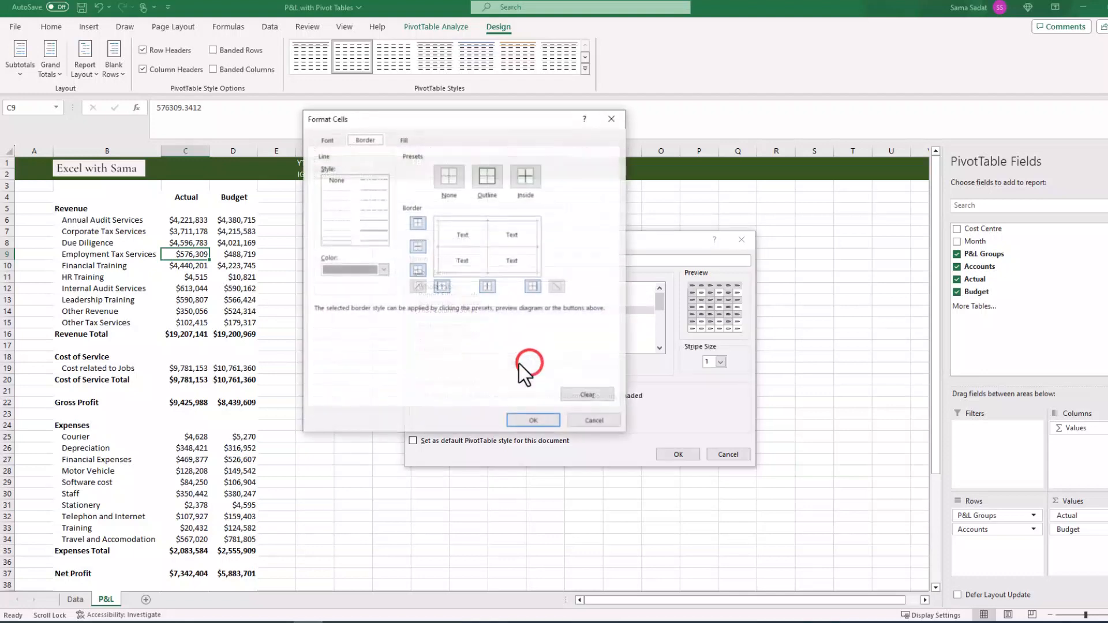
left_click(606, 423)
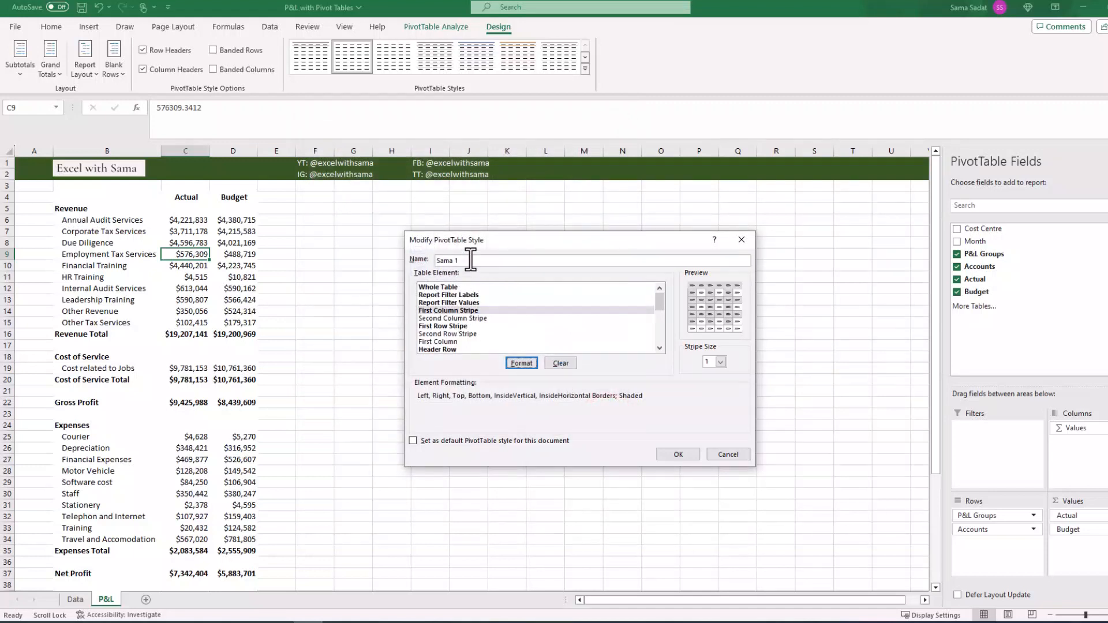
left_click(733, 454)
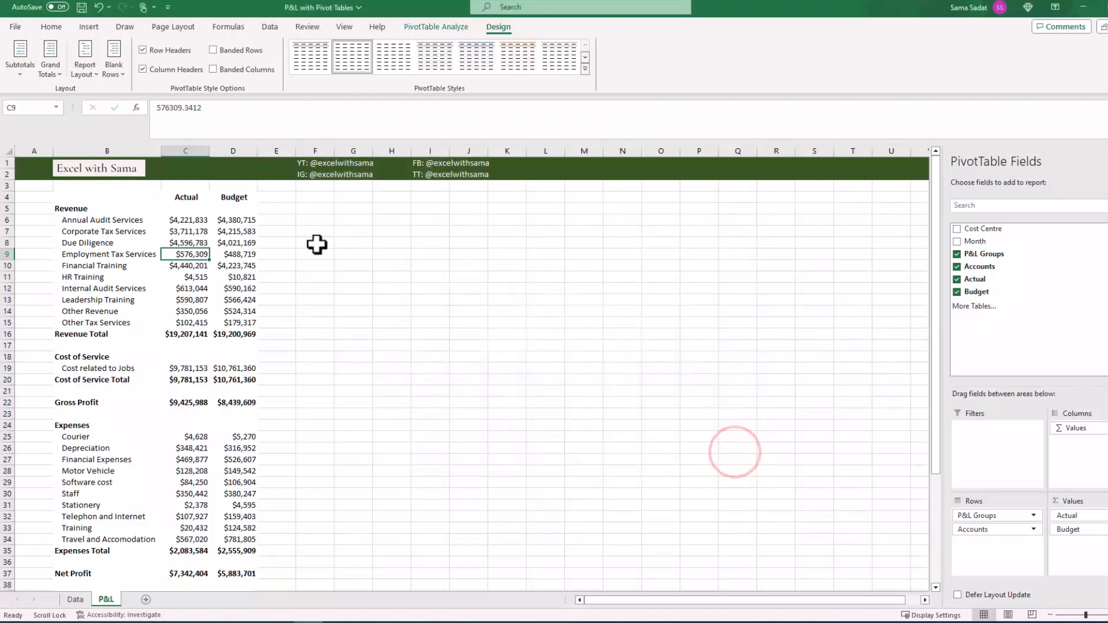
Hide the gridlines on the P&L sheet.
left_click(134, 289)
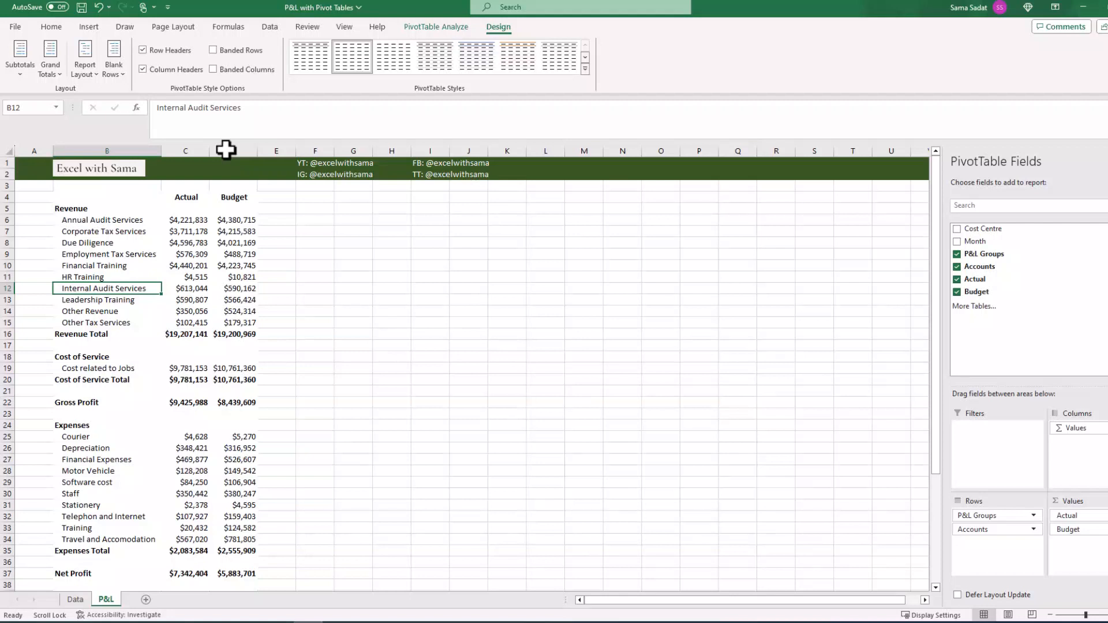
left_click(174, 26)
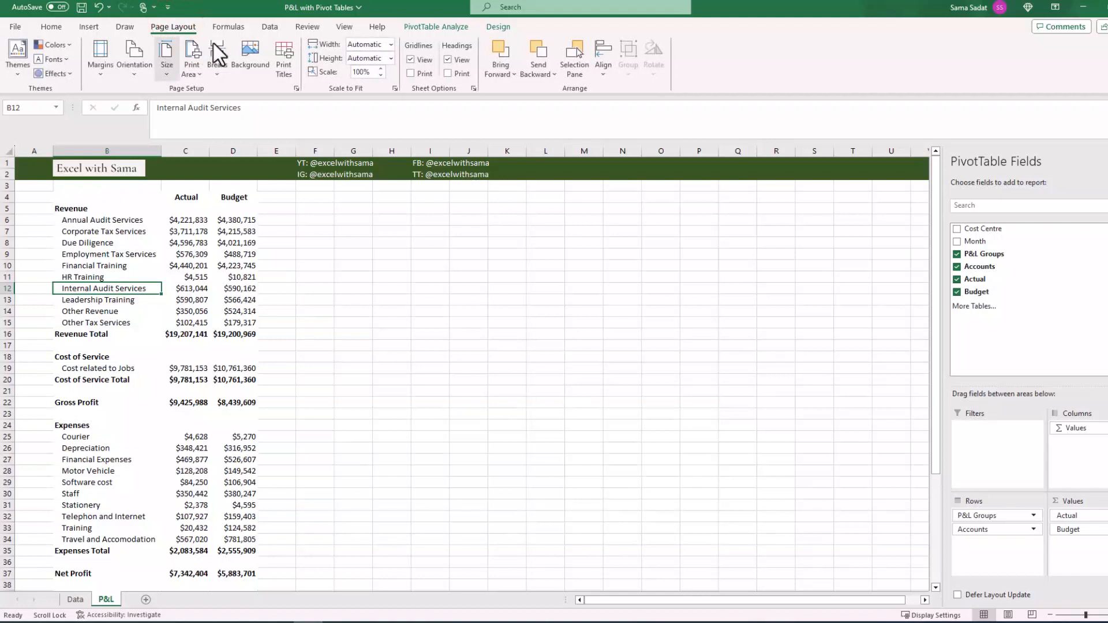
left_click(410, 59)
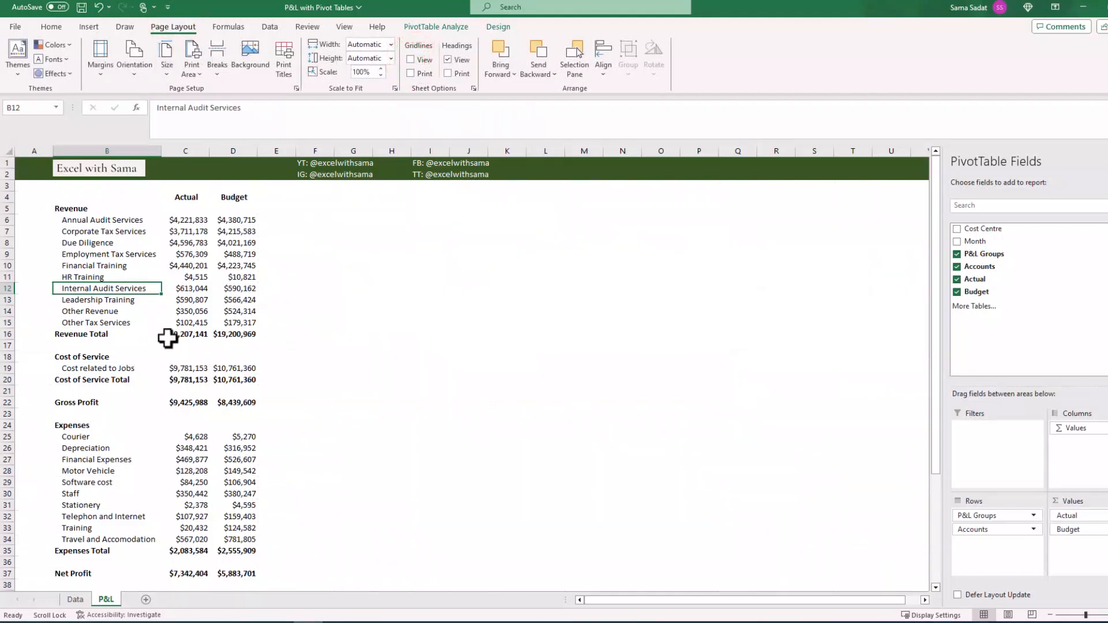
Add a top border to the Actual and Budget values of the Revenue Total, Cost of Service Total and Expenses Total rows.
left_click_drag(168, 339, 218, 332)
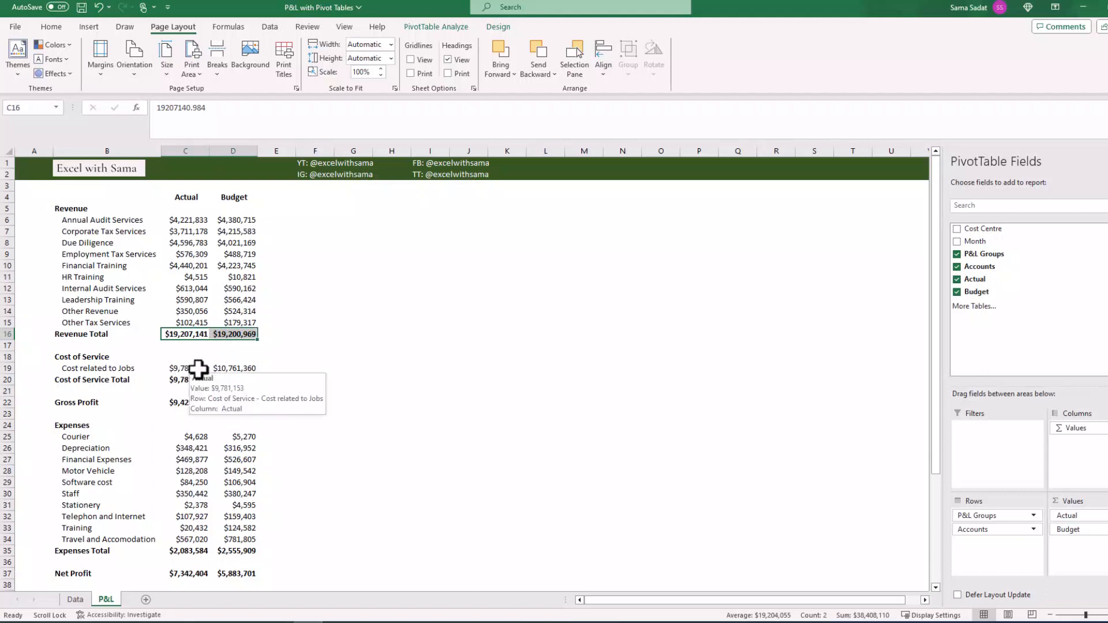
left_click_drag(184, 380, 225, 380, "ctrl")
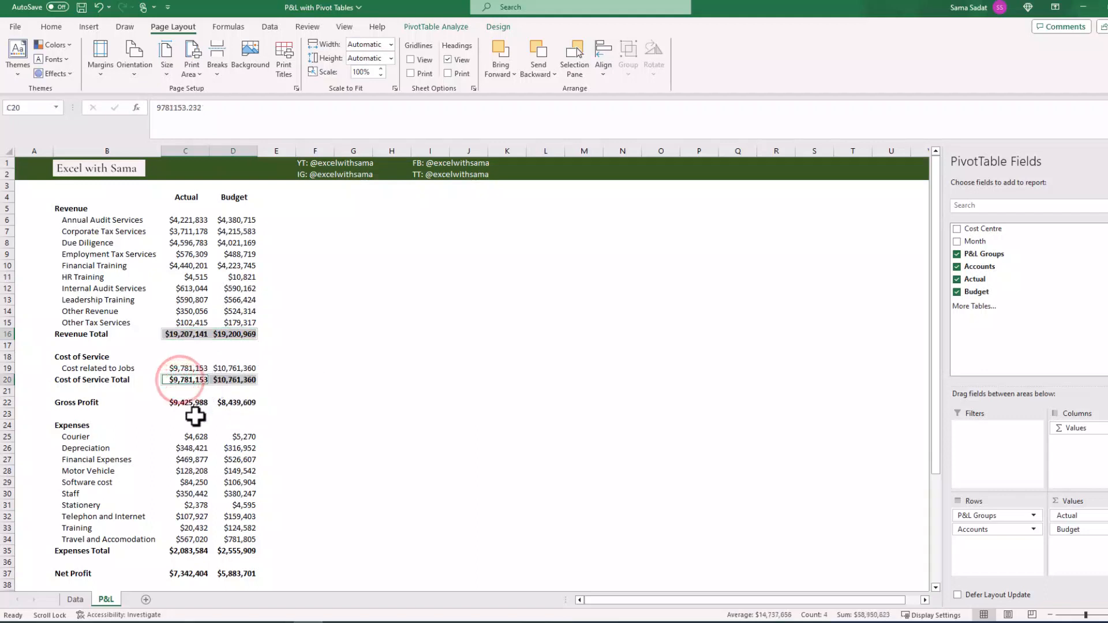
left_click_drag(189, 551, 233, 551, "ctrl")
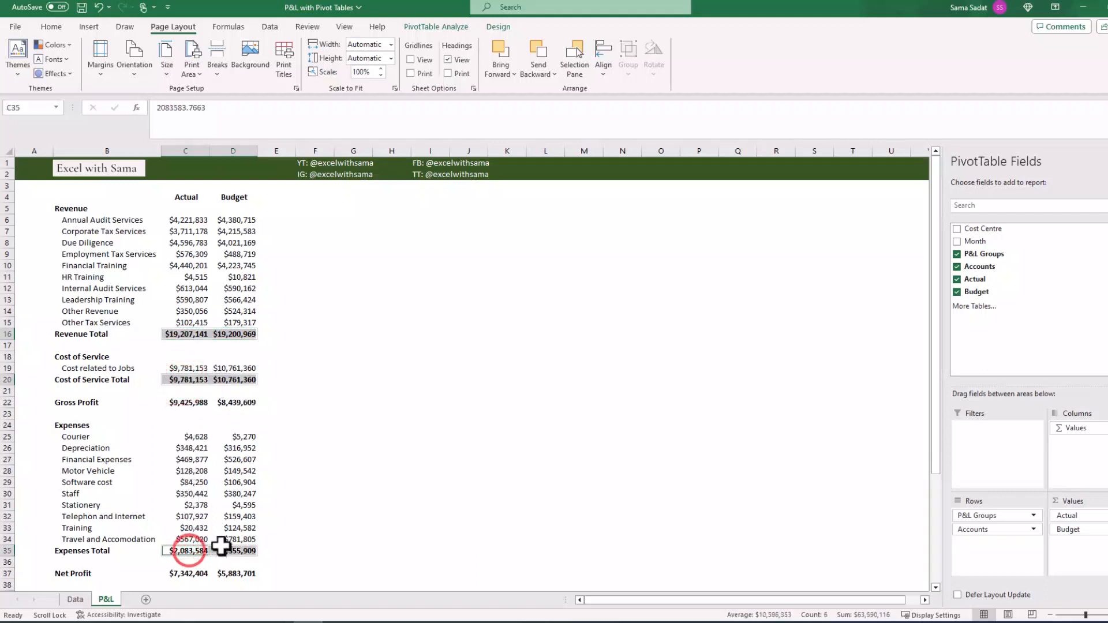
left_click(49, 26)
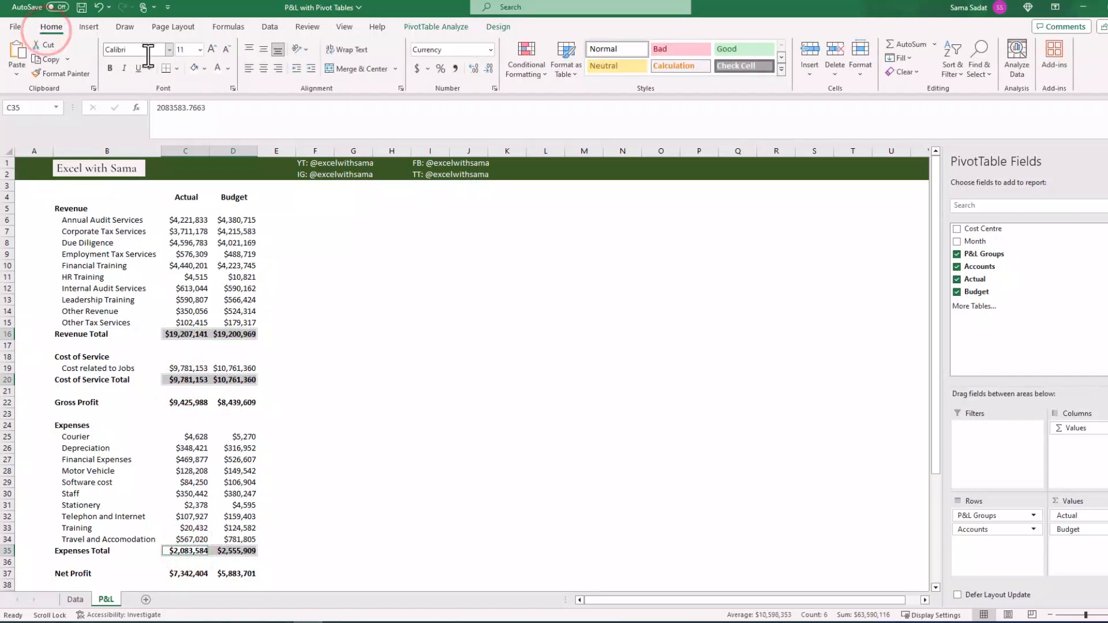
left_click(176, 69)
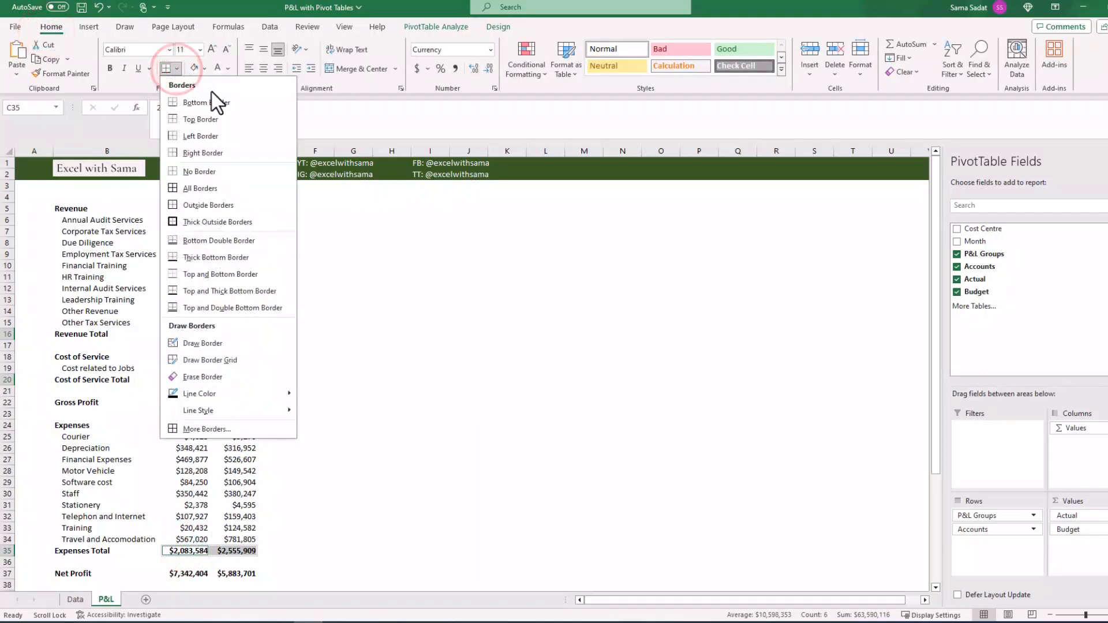
left_click(214, 119)
left_click(359, 289)
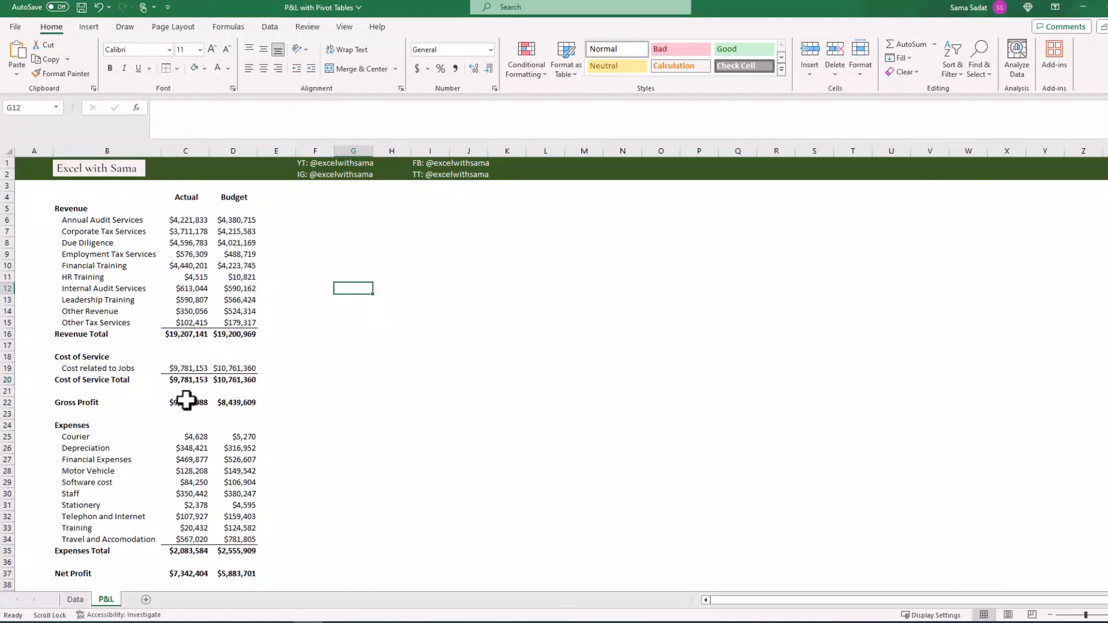
Add a top and thick bottom border to the Actual and Budget values of the Gross Profit row.
left_click_drag(186, 402, 221, 404)
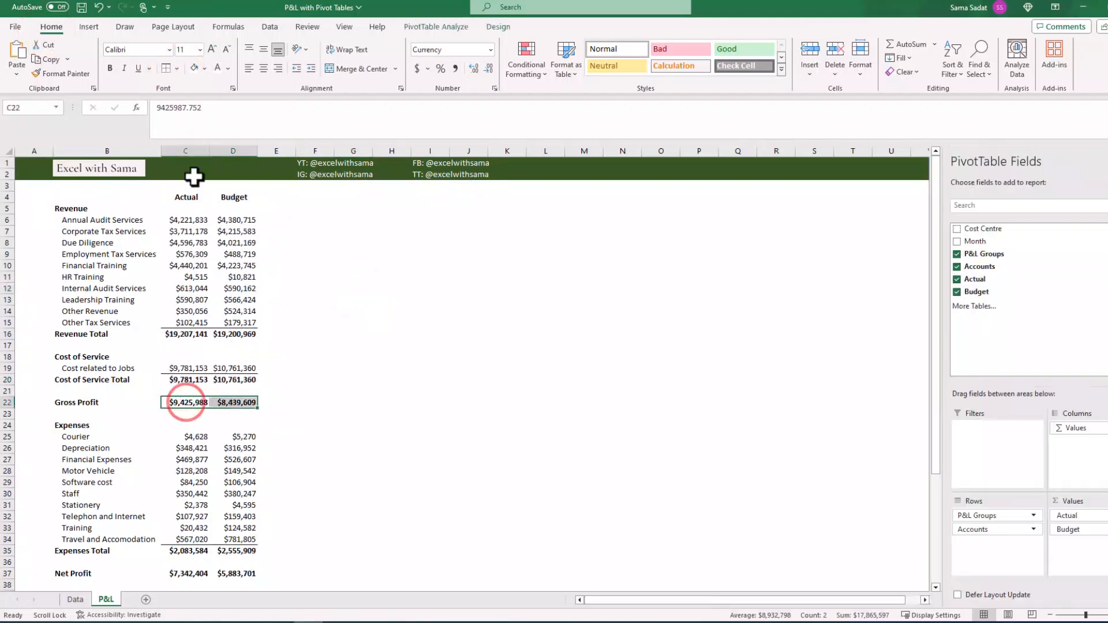
left_click(176, 68)
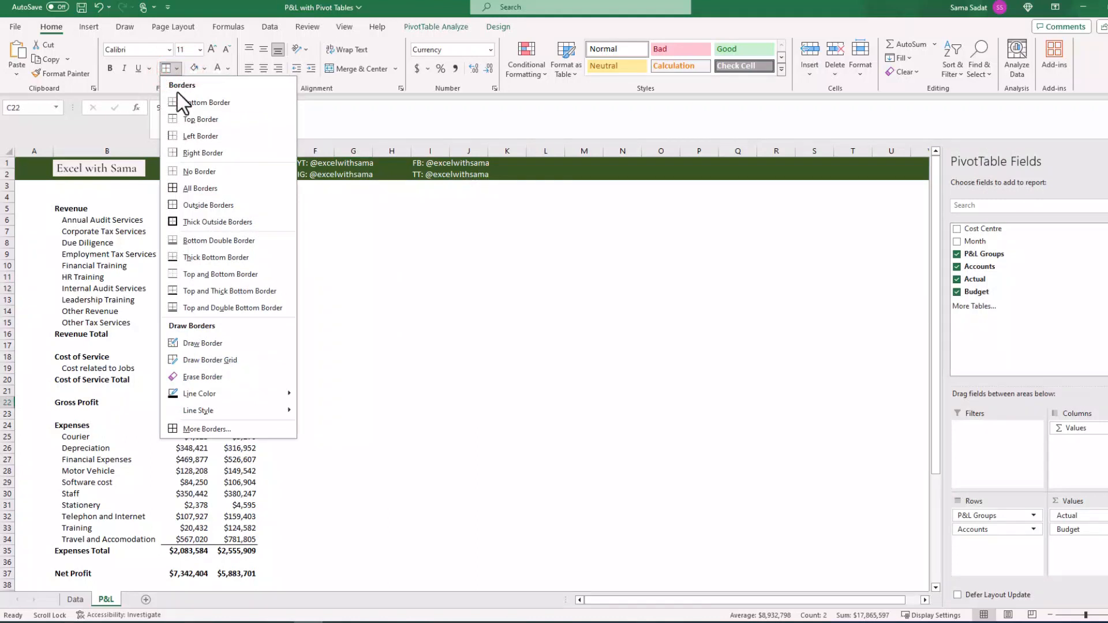
left_click(233, 291)
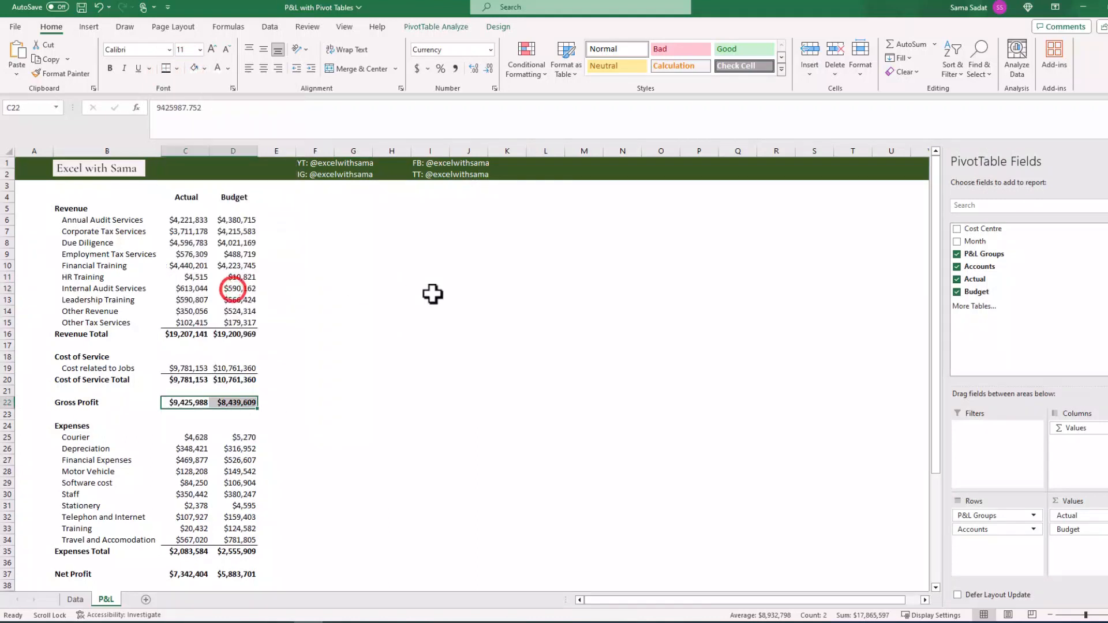
left_click(432, 295)
left_click_drag(192, 575, 218, 576)
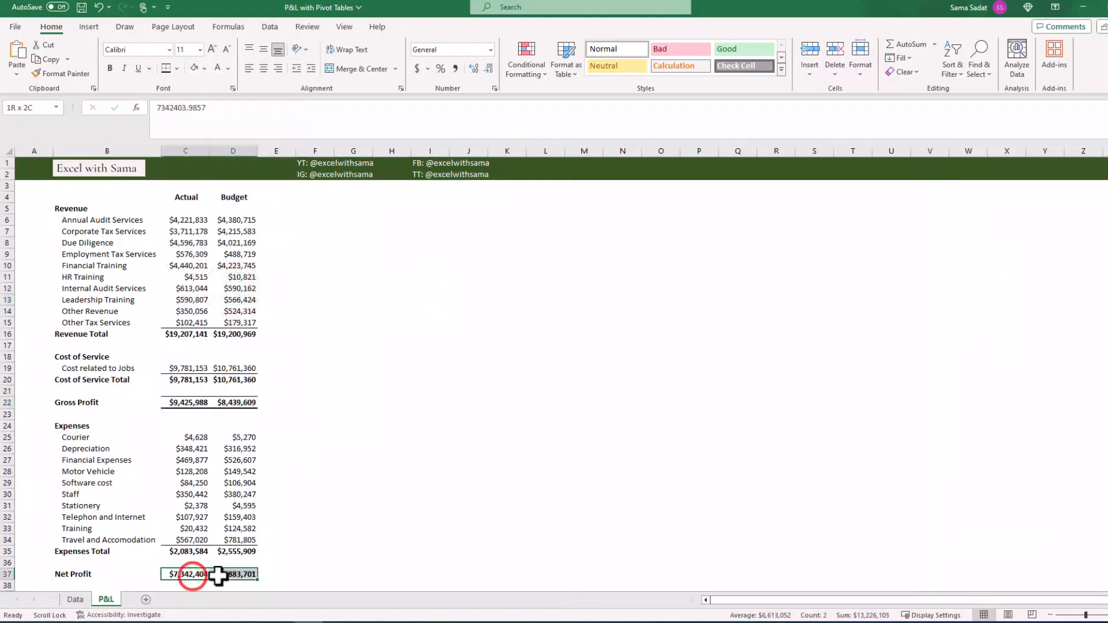
Apply a thin top and bottom border to the Actual and Budget values of the Gross Profit row.
left_click_drag(192, 402, 234, 402)
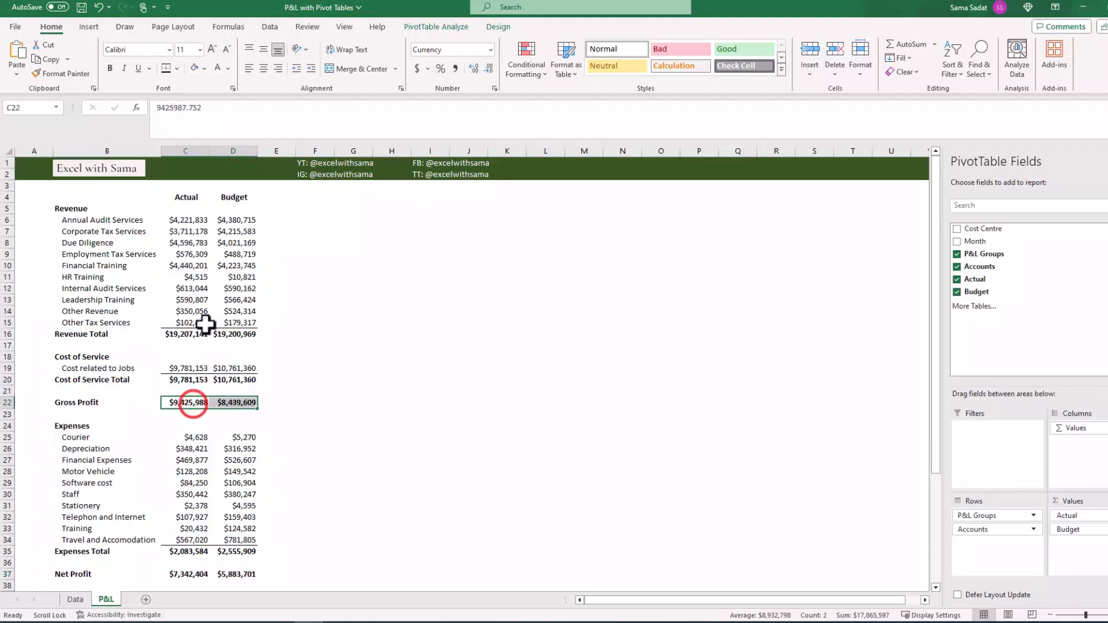
left_click(177, 68)
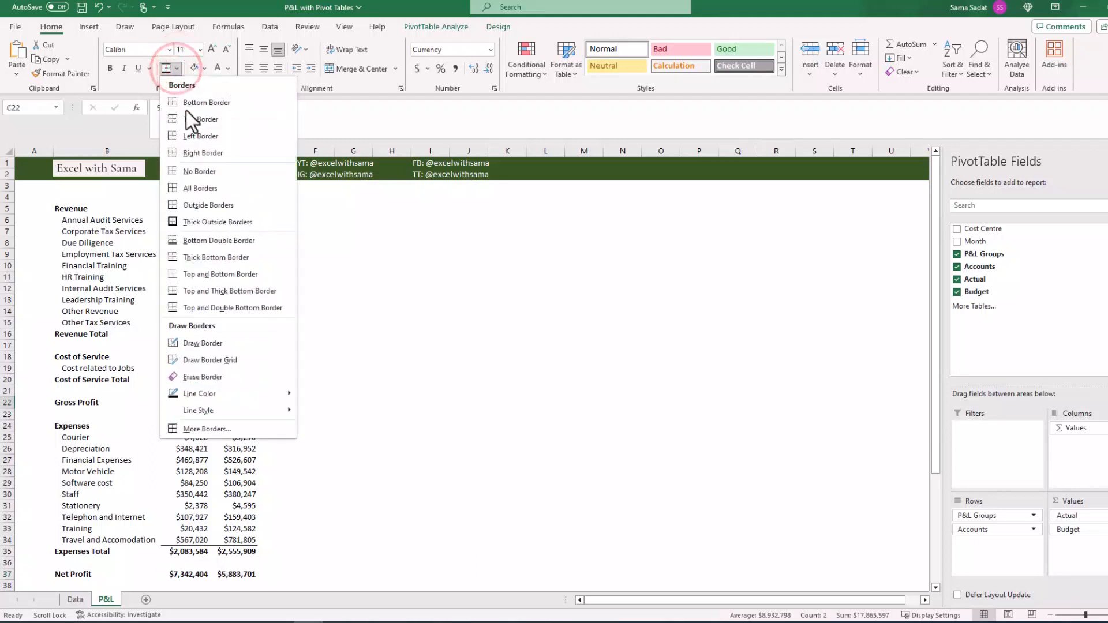
left_click(225, 272)
Apply a top and thick bottom border to the Actual and Budget values of the Net Profit row.
left_click_drag(193, 574, 217, 575)
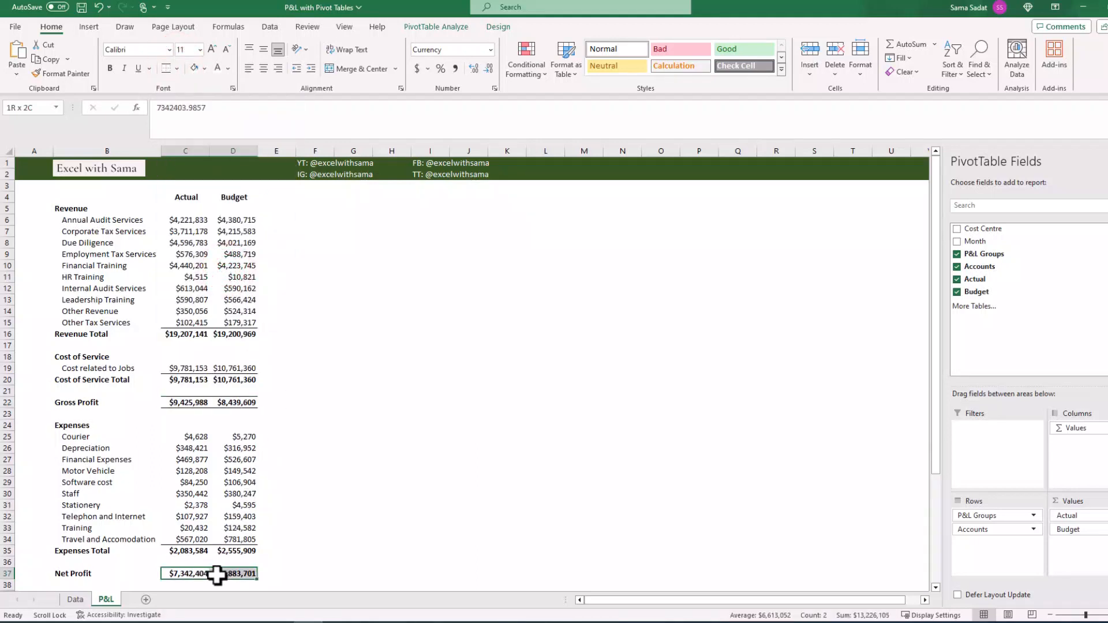
left_click(177, 68)
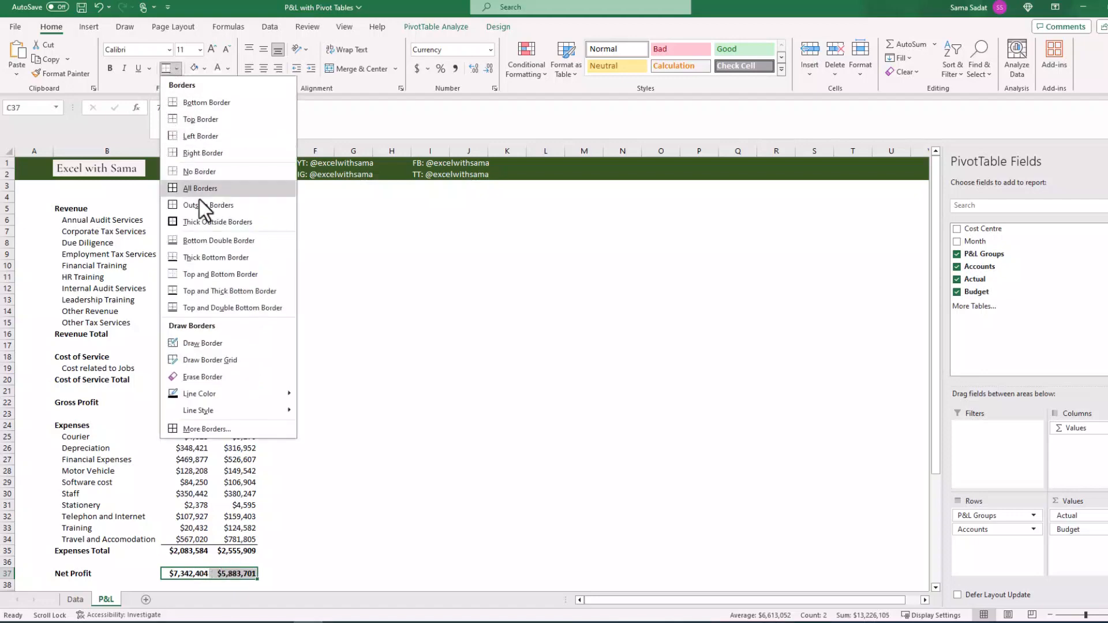
left_click(213, 291)
left_click(304, 310)
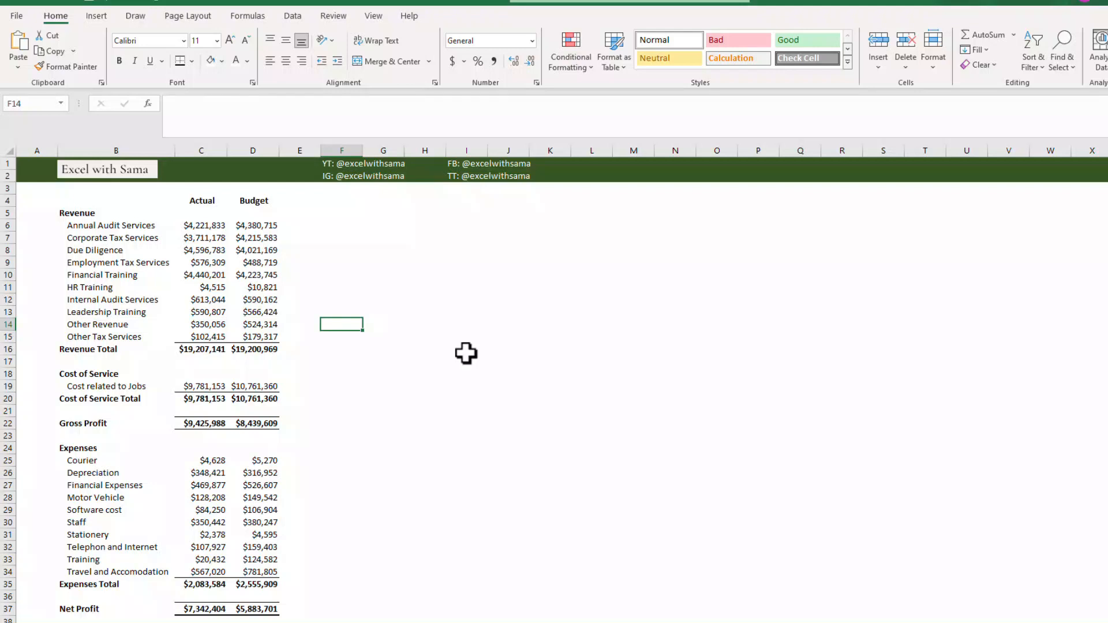
Add a calculated field named Variance to the PivotTable with the formula = Actual - Budget.
left_click(200, 250)
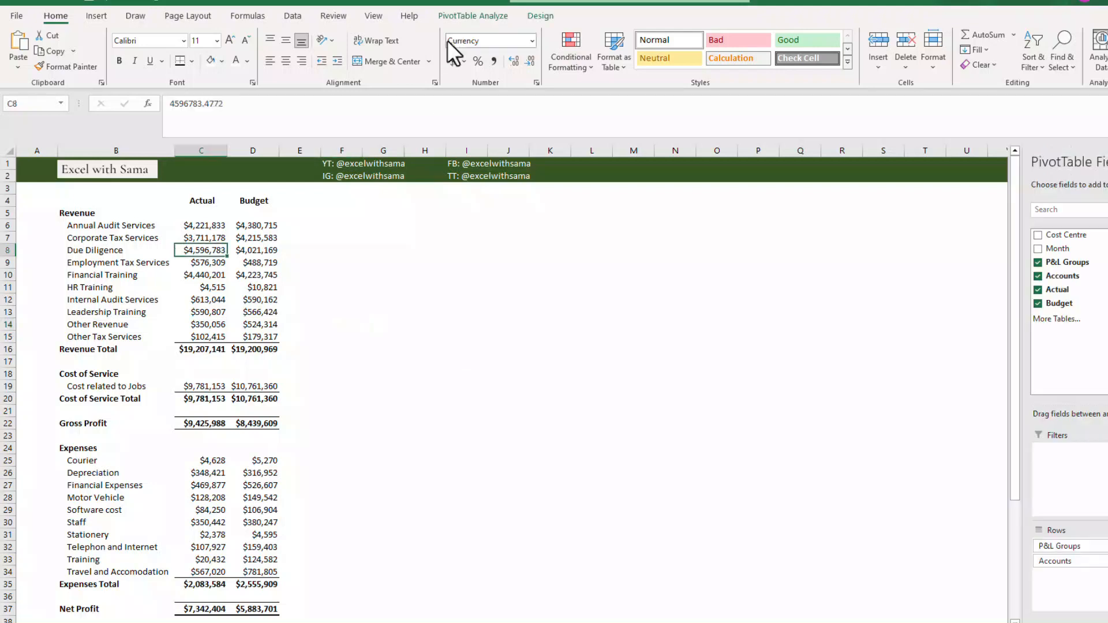
left_click(466, 12)
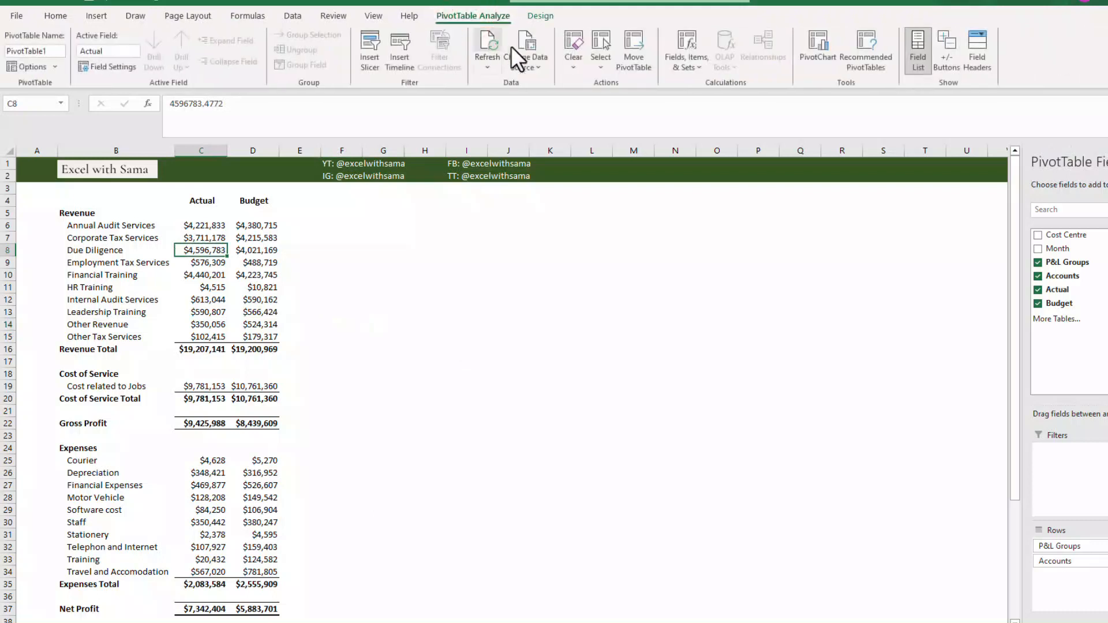
left_click(696, 67)
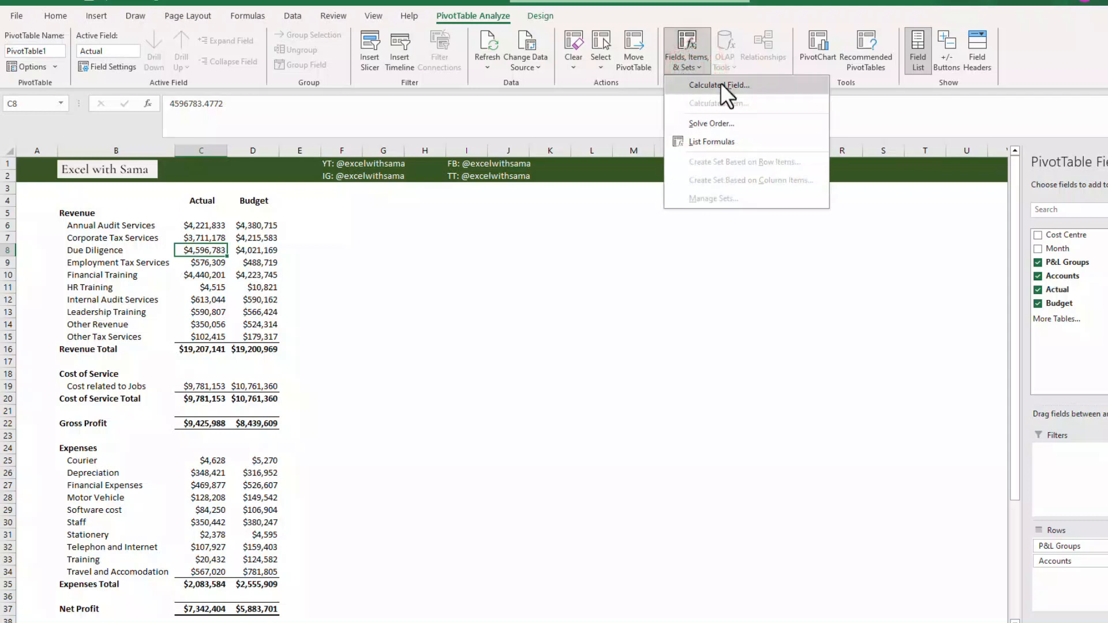
left_click(750, 87)
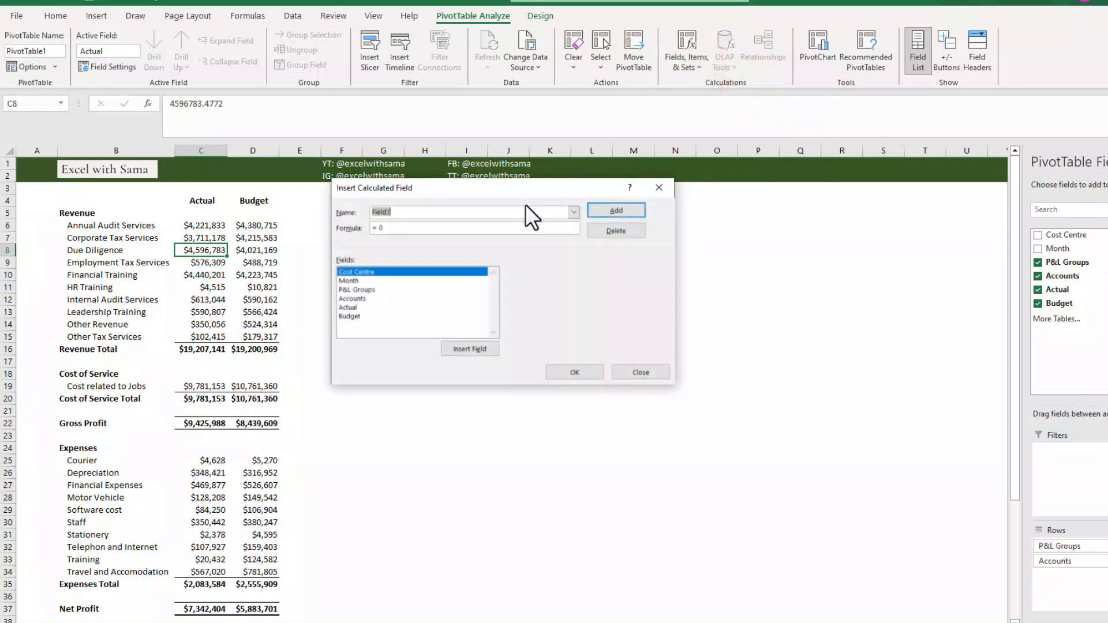
type("Variance")
left_click(388, 228)
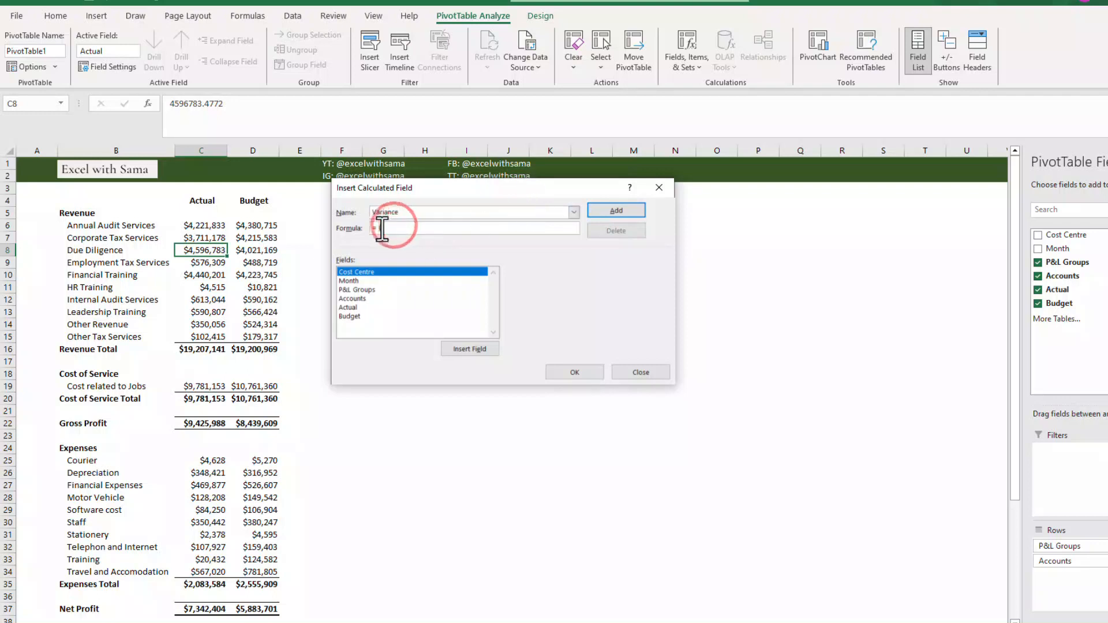
double_click(356, 306)
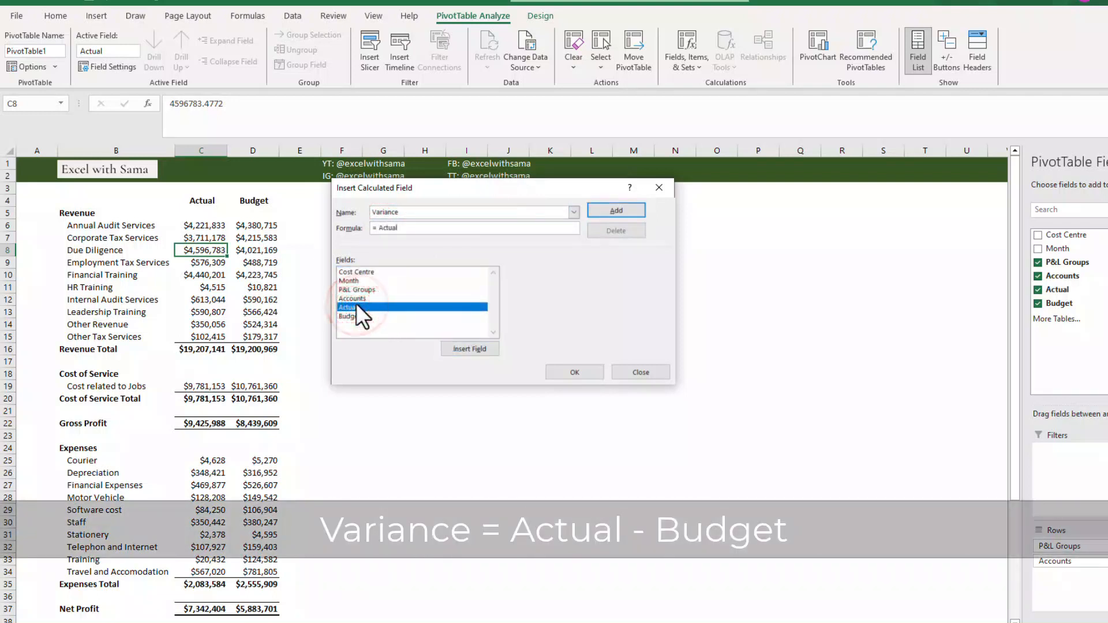
type("-")
double_click(372, 316)
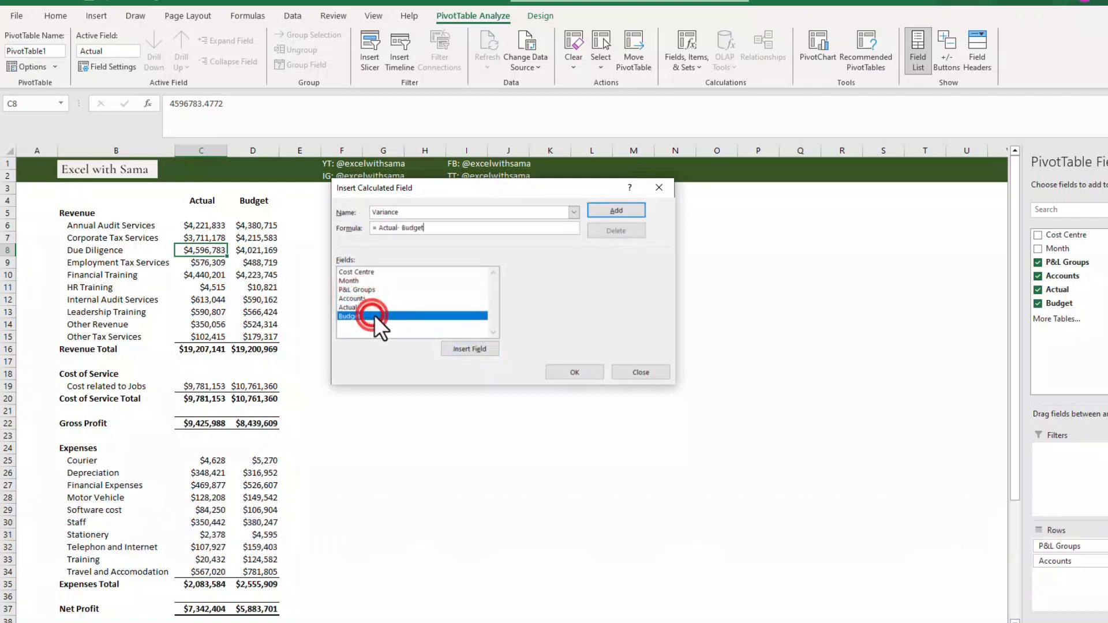
left_click(616, 210)
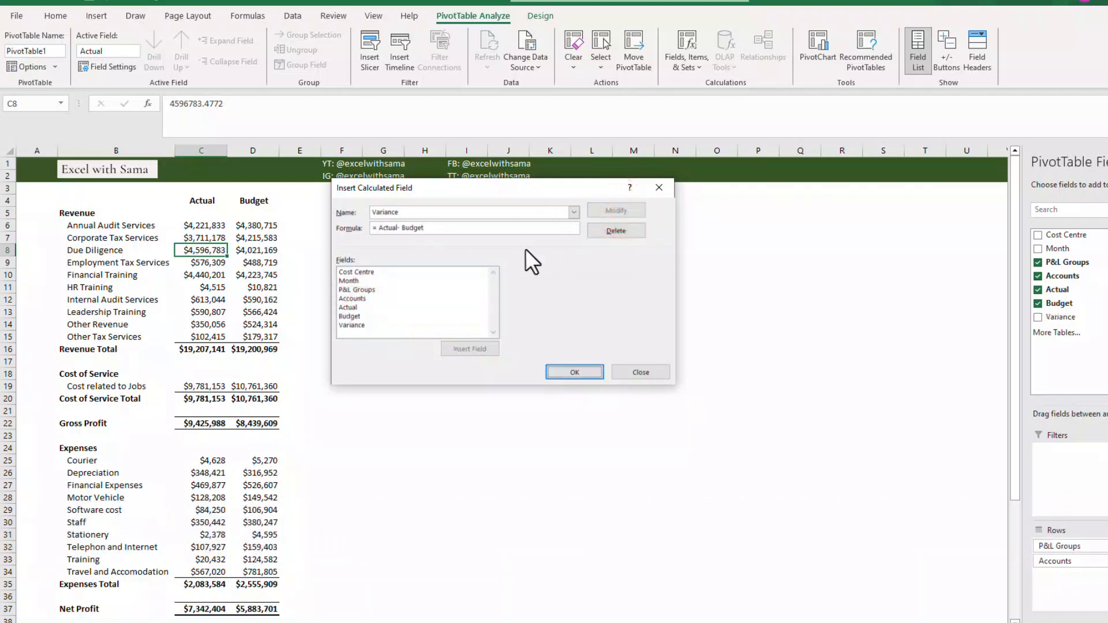
Add a second calculated field named Variance % with the formula = (Actual/Budget)-1 and finish inserting the calculated fields.
left_click(416, 215)
type("%")
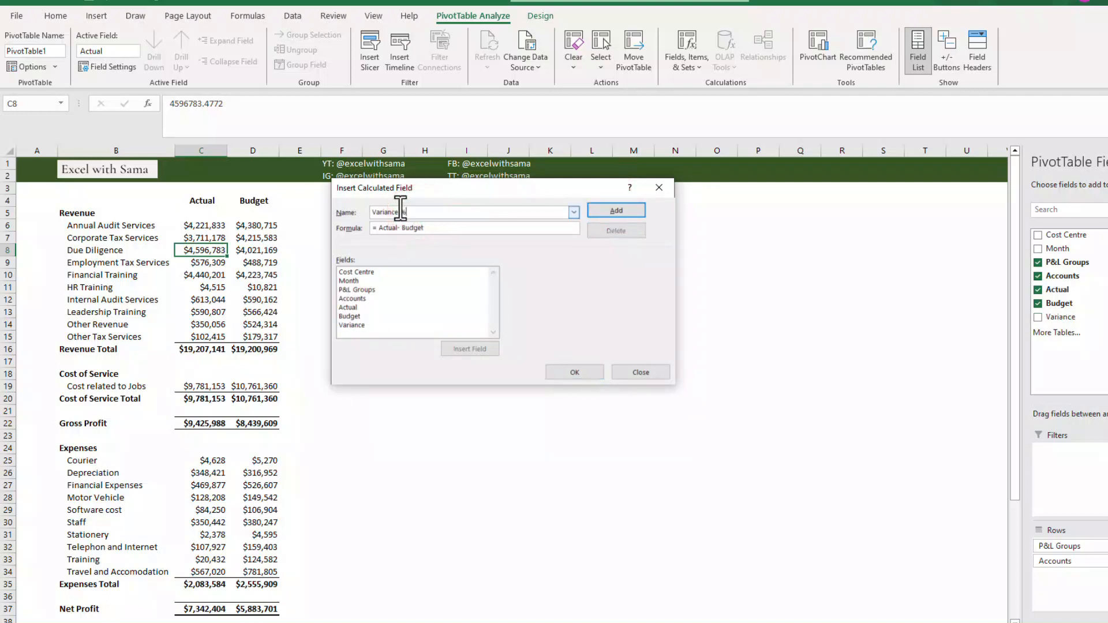
left_click(377, 228)
type("(")
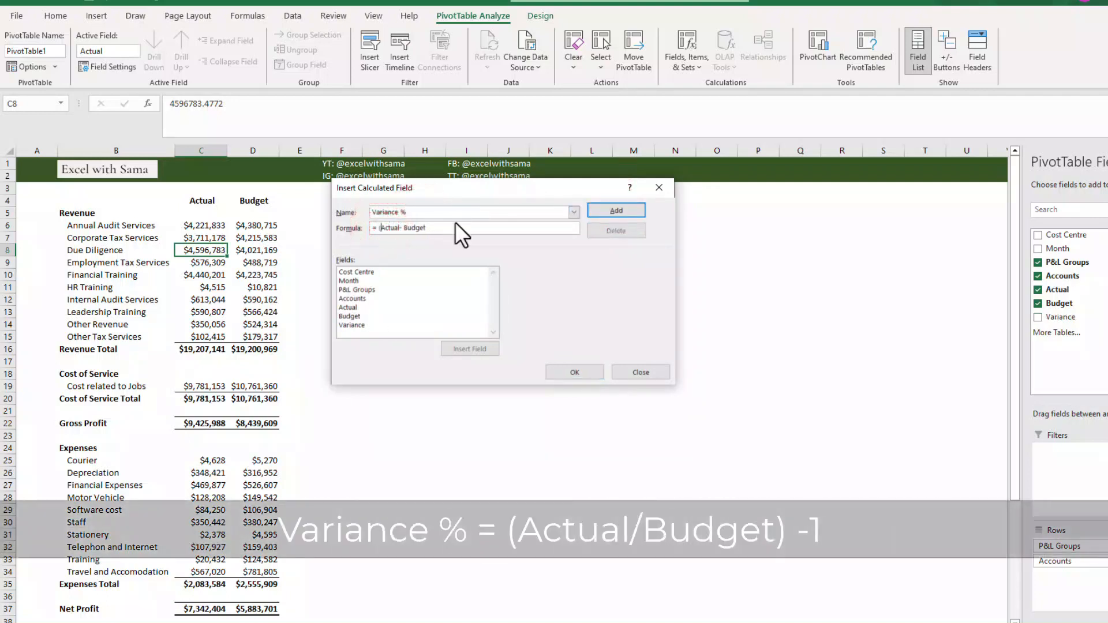
key("BackSpace")
type("/")
type(")-1")
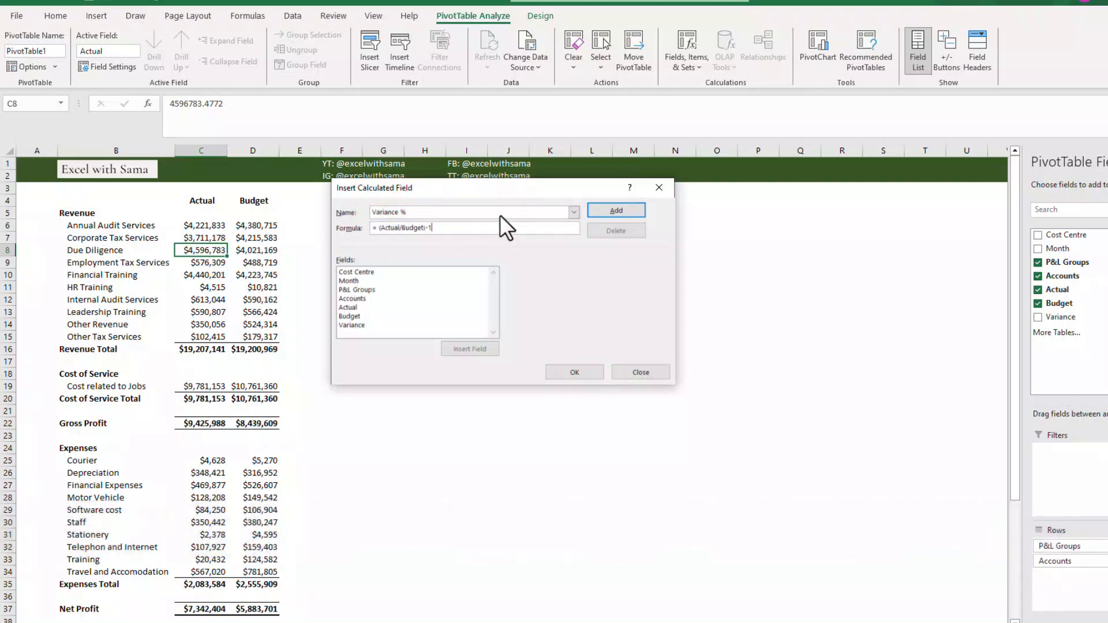
left_click(623, 209)
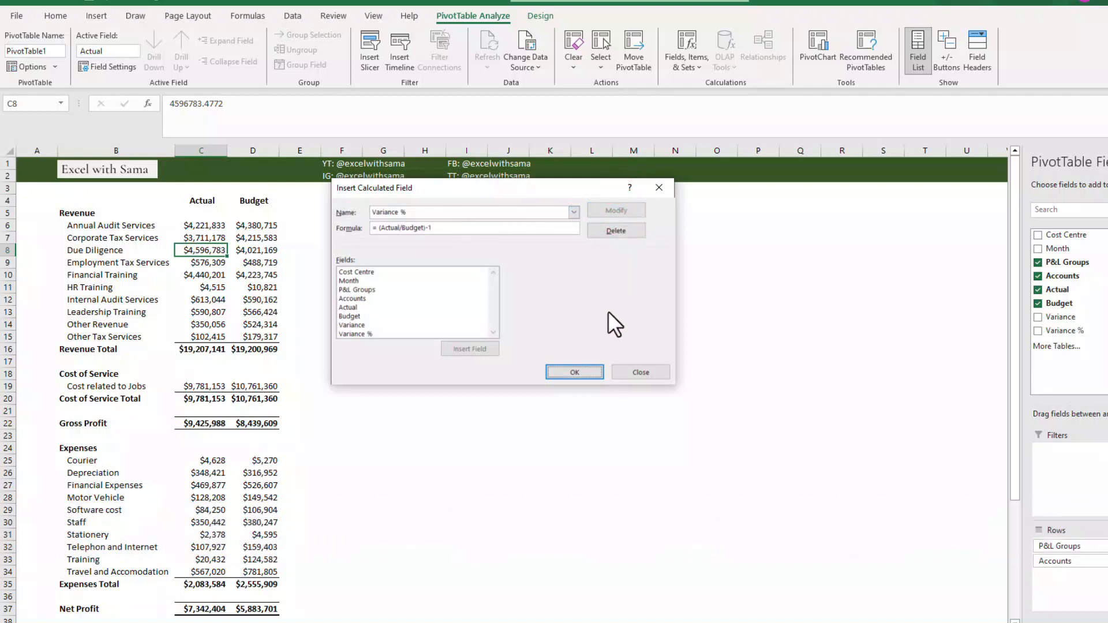
left_click(575, 373)
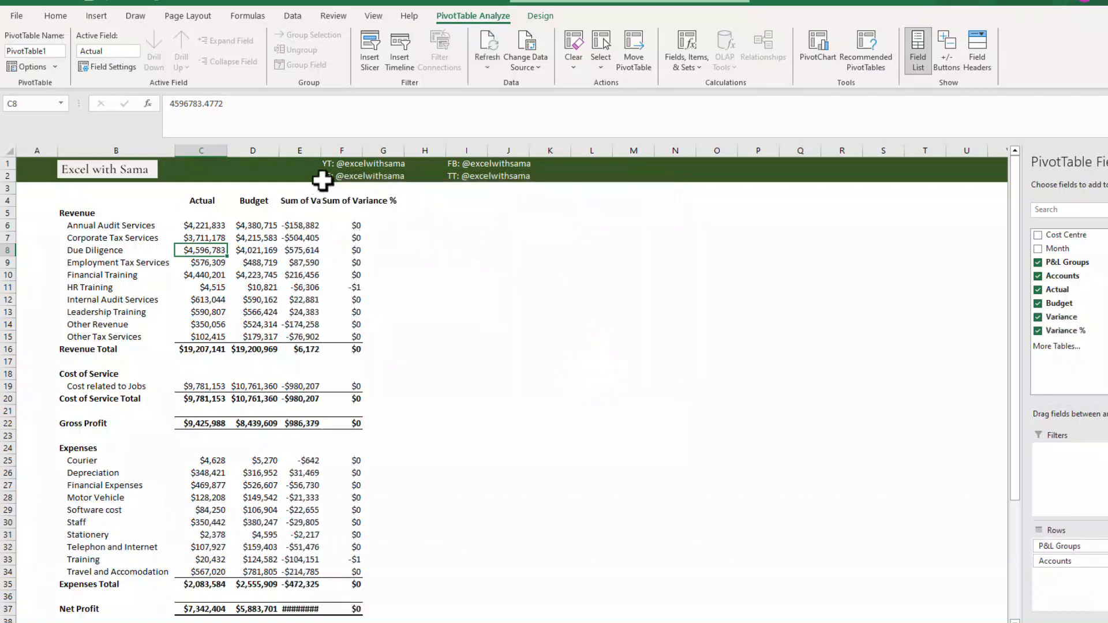
Widen columns E and F and remove "Sum of" from the E4 header so it reads Variance.
left_click_drag(306, 149, 334, 151)
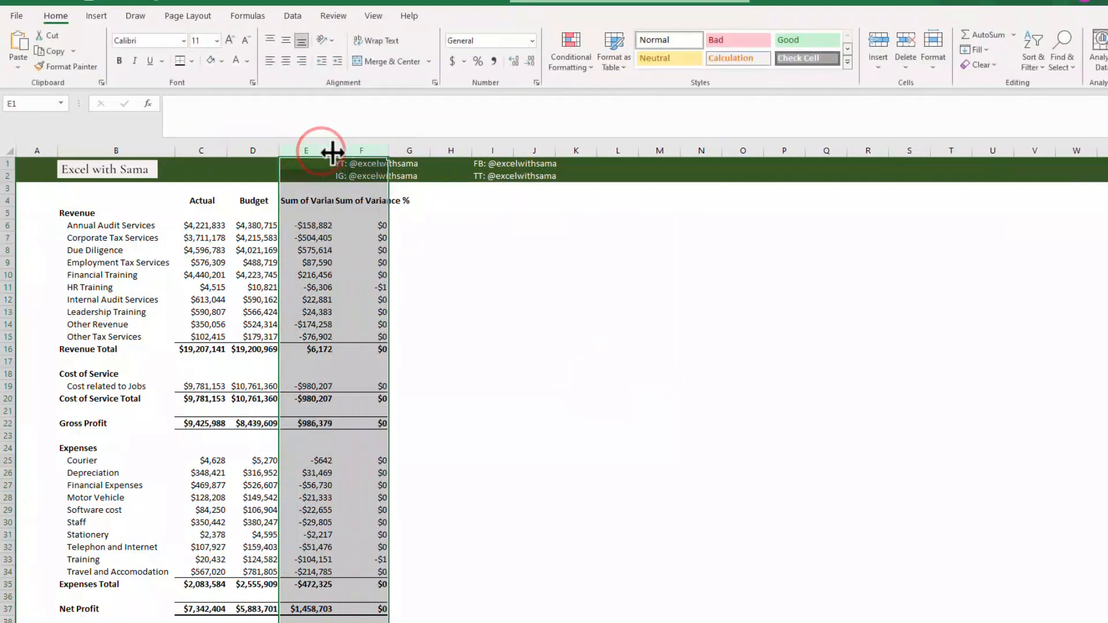
left_click(309, 253)
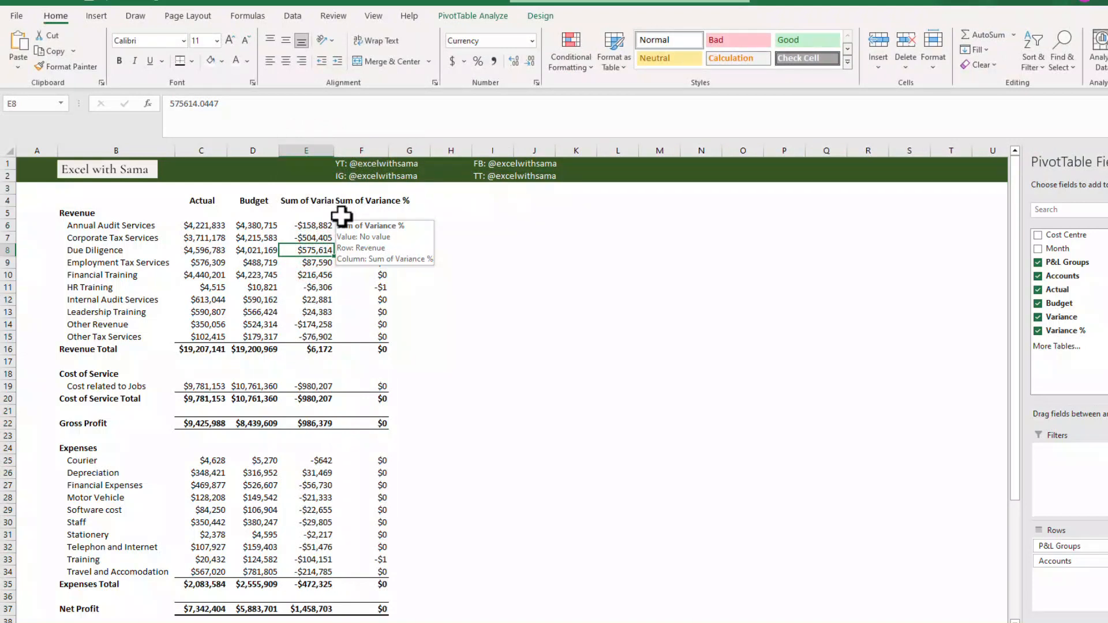
left_click(306, 200)
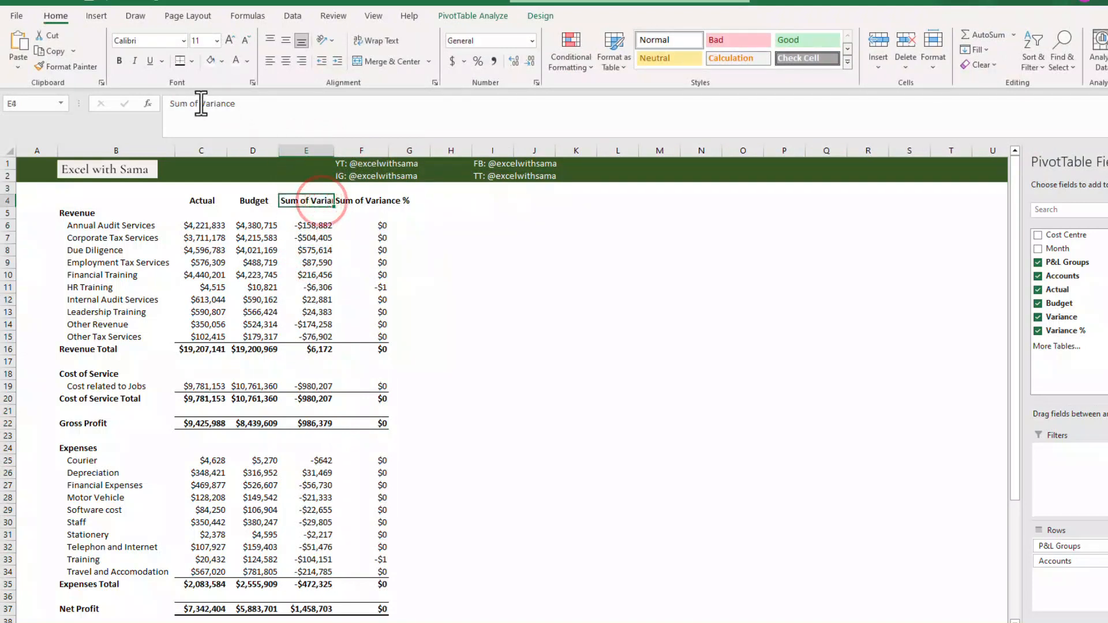
left_click_drag(200, 103, 148, 103)
key("BackSpace")
left_click(445, 227)
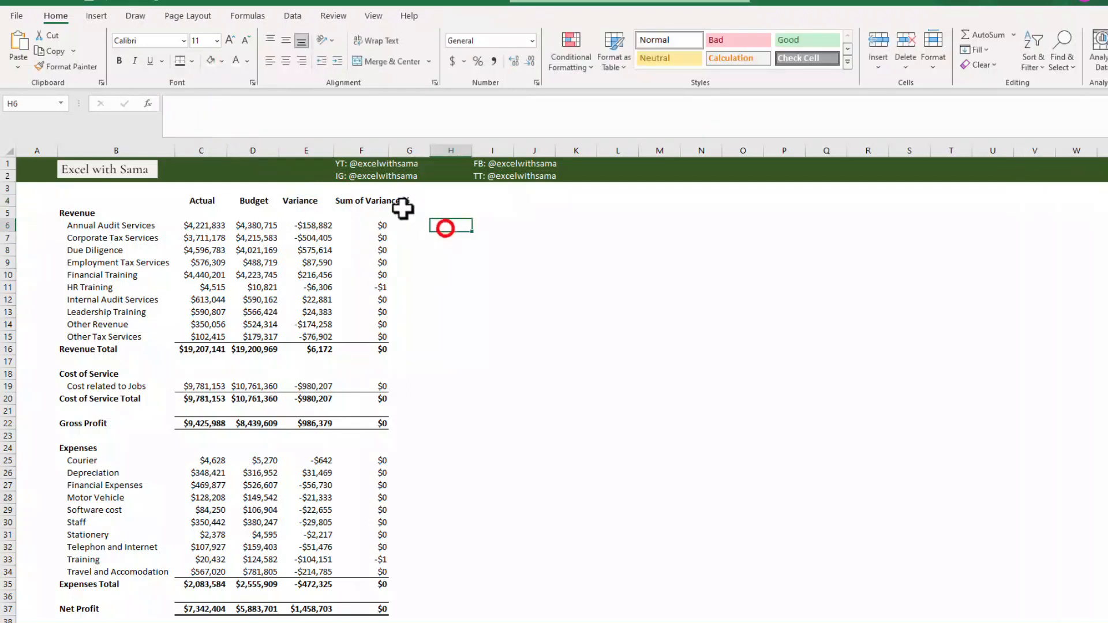
Remove "Sum of" from the F4 header so it reads Variance %.
left_click(367, 201)
left_click_drag(198, 104, 155, 103)
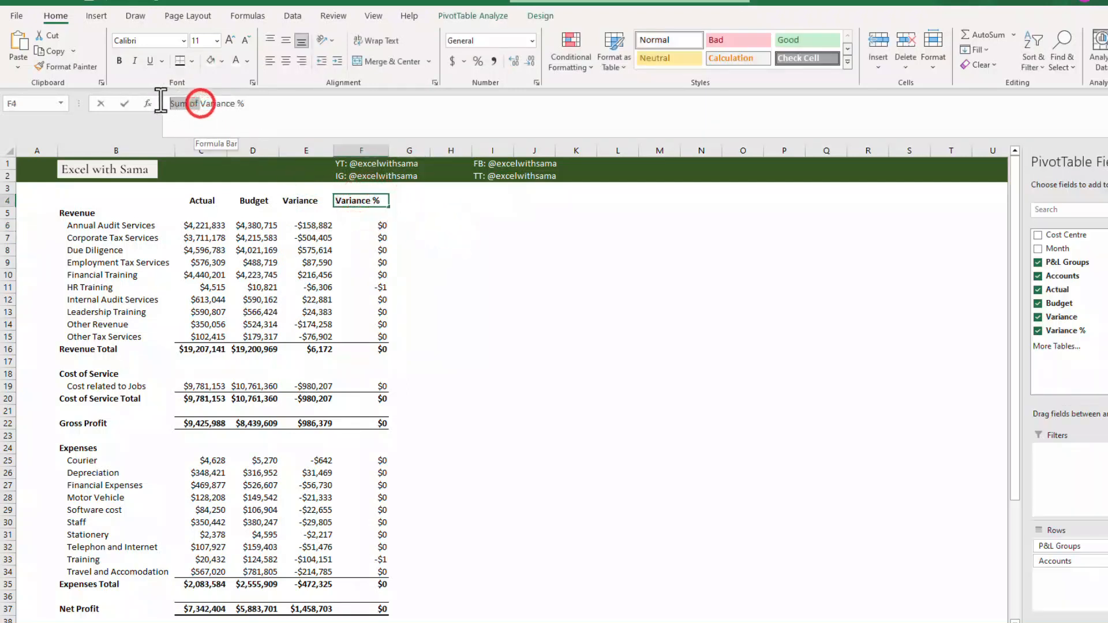
key("BackSpace")
left_click(381, 228)
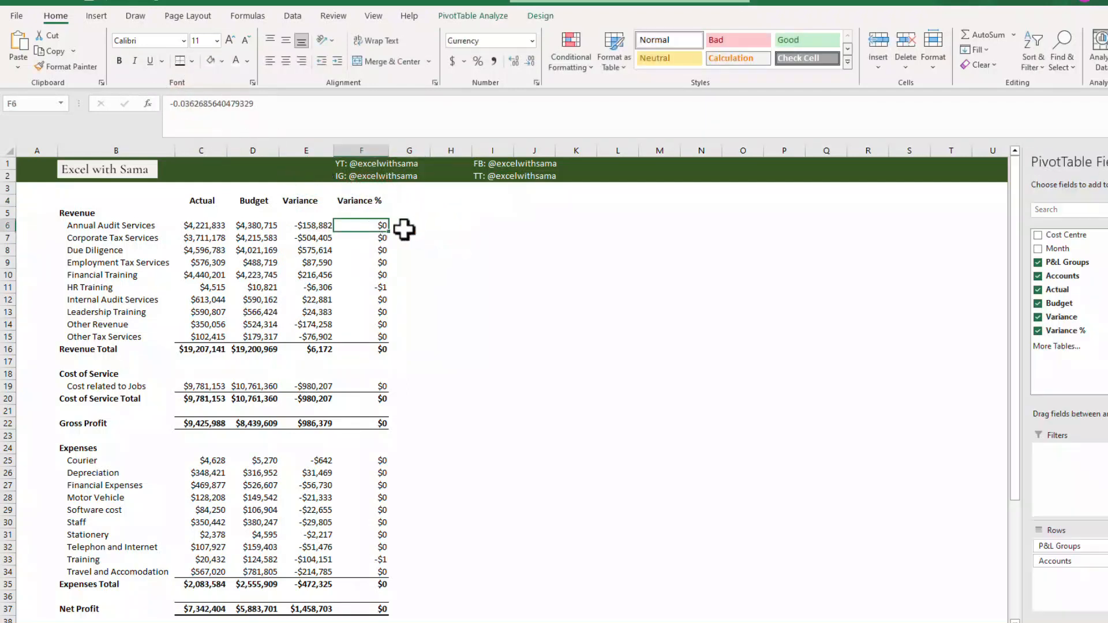
Format the Variance % values in F6:F37 as Percentage with 0 decimal places and narrow column F slightly.
left_click_drag(354, 222, 371, 603)
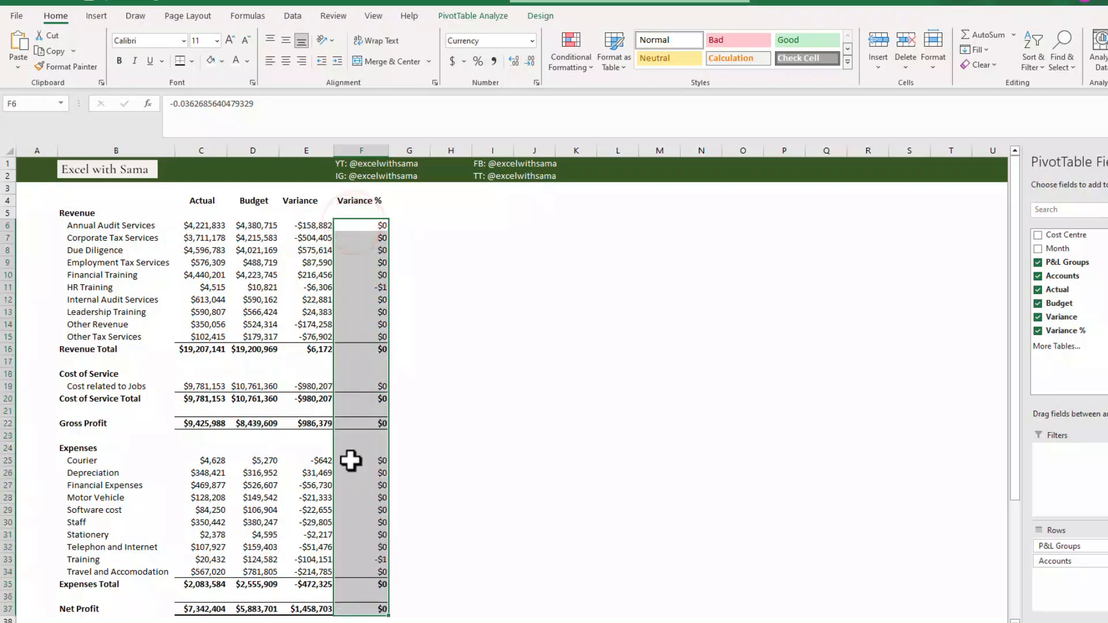
right_click(345, 394)
left_click(426, 462)
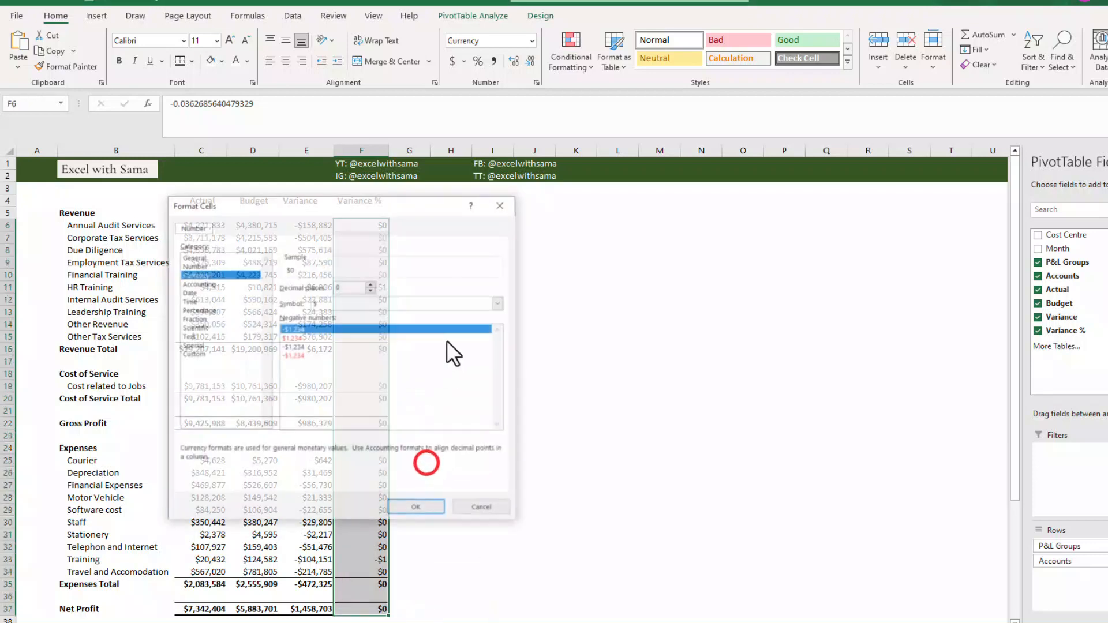
left_click(213, 310)
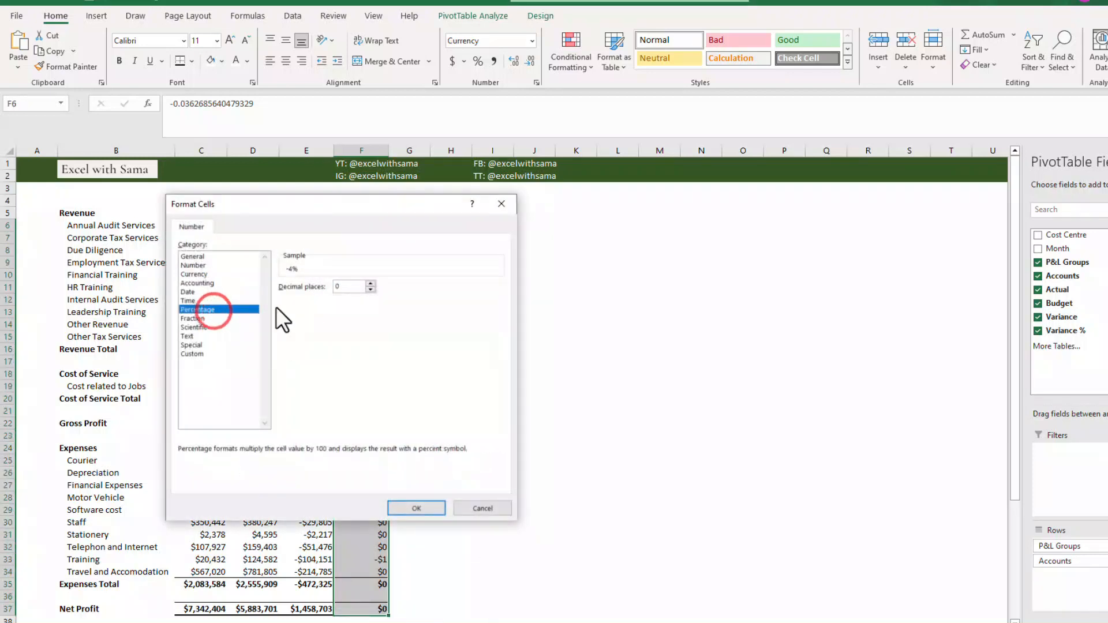
left_click(370, 289)
left_click(371, 289)
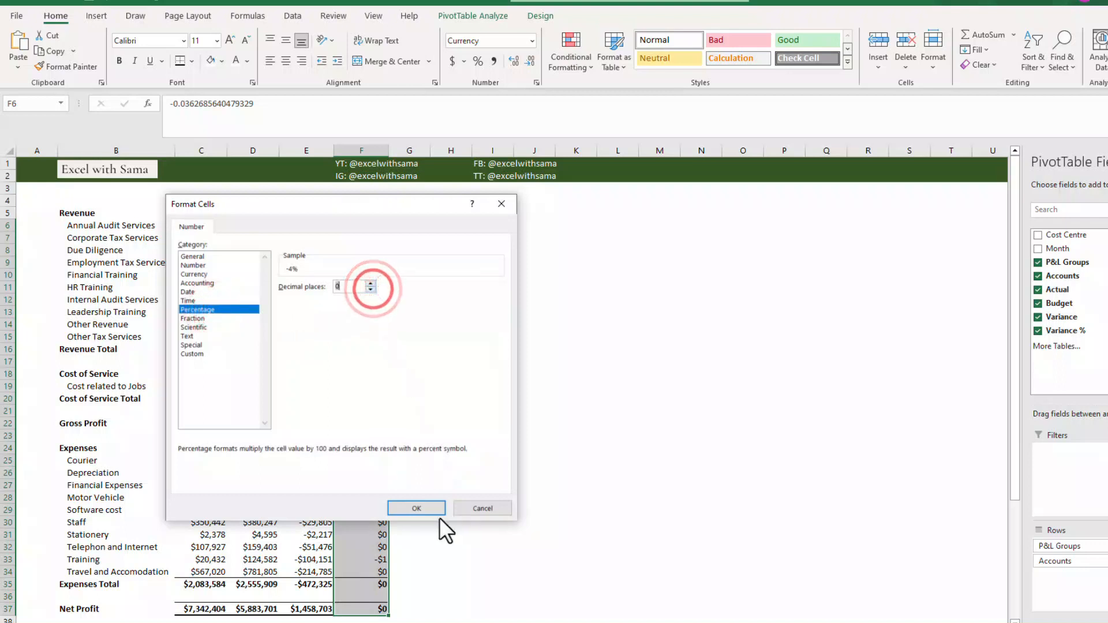
left_click(427, 506)
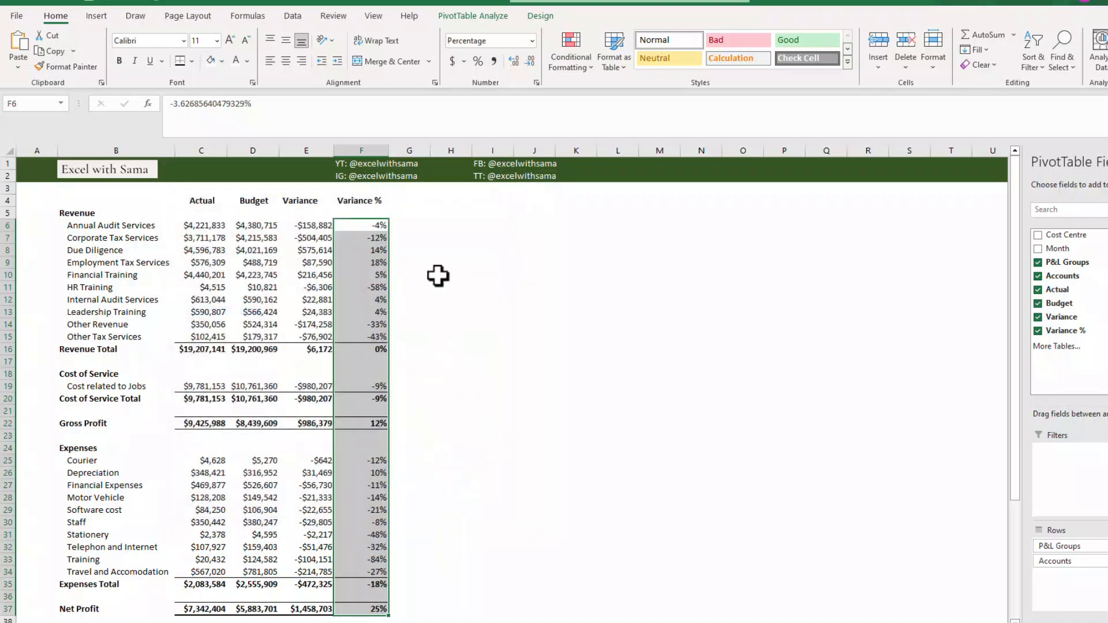
left_click(401, 248)
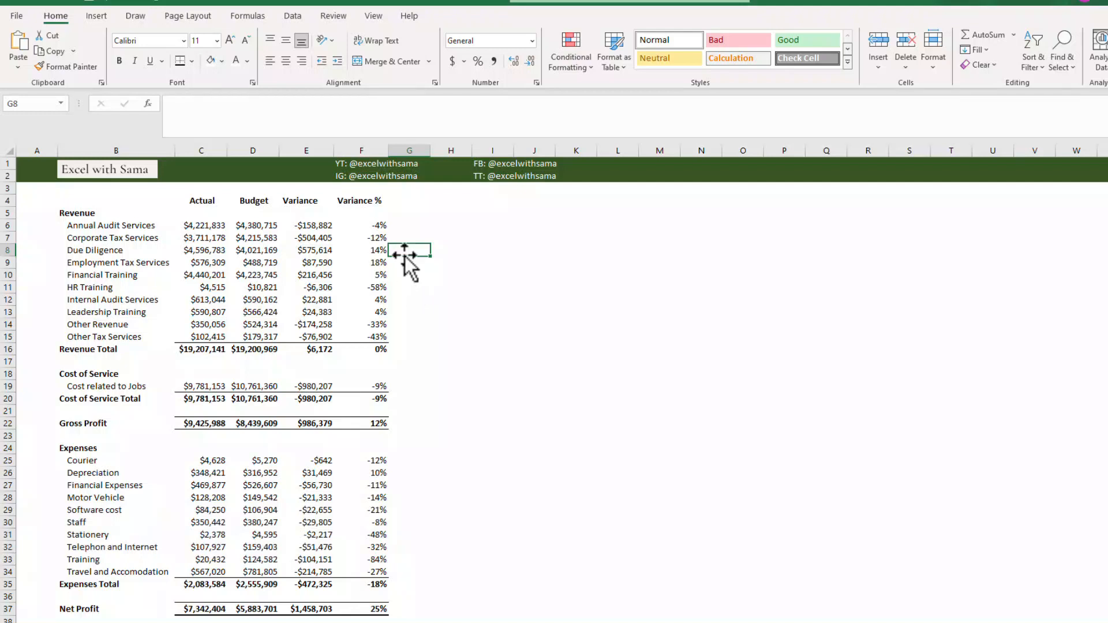
left_click_drag(389, 149, 386, 150)
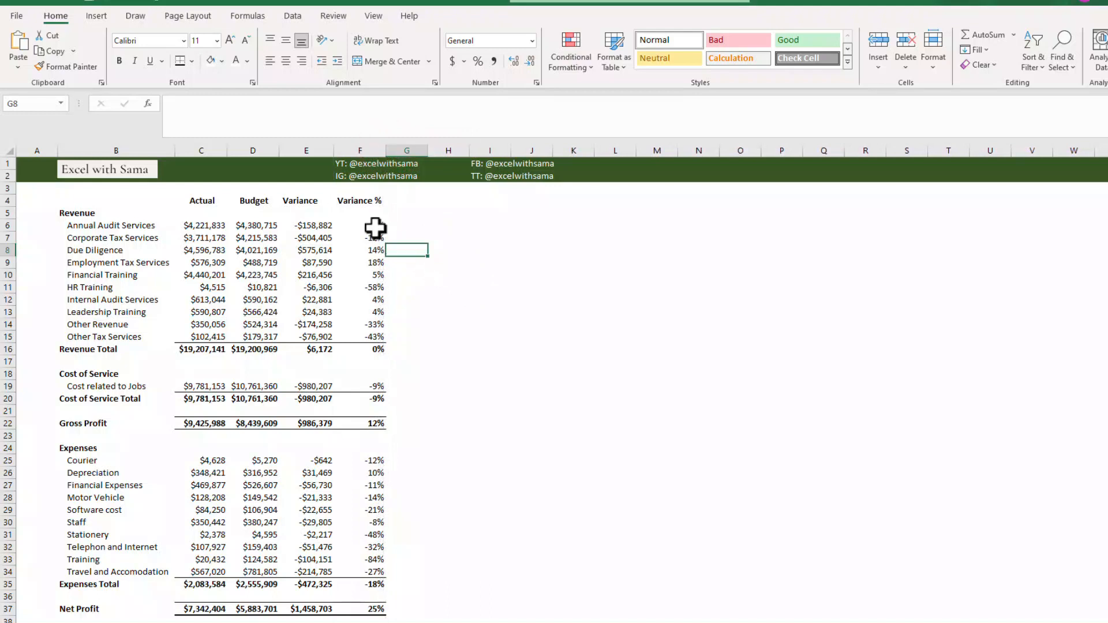
Apply the three coloured arrows icon set to the Variance % values in F6:F16, F22 and F37.
left_click_drag(363, 226, 370, 349)
left_click(375, 423, "ctrl")
left_click(360, 608, "ctrl")
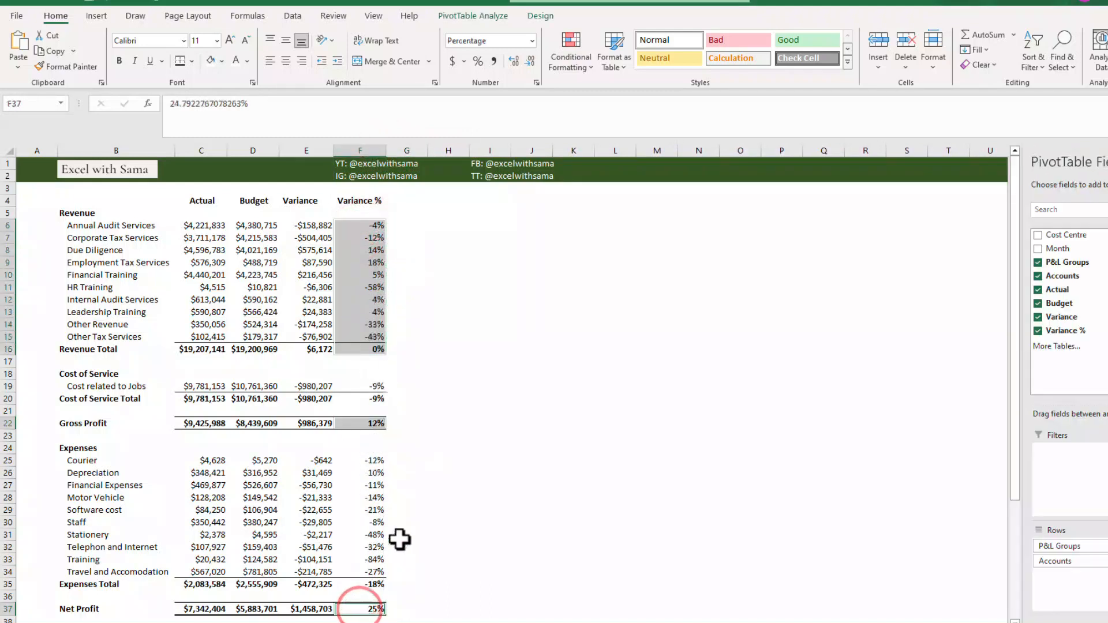
left_click(590, 67)
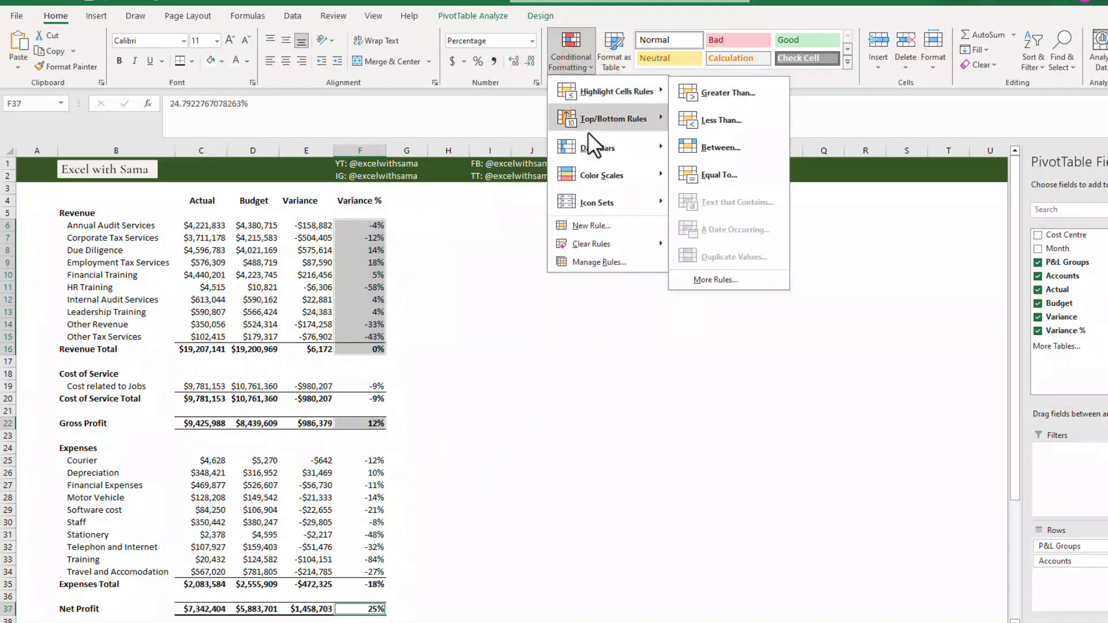
mouse_move(608, 172)
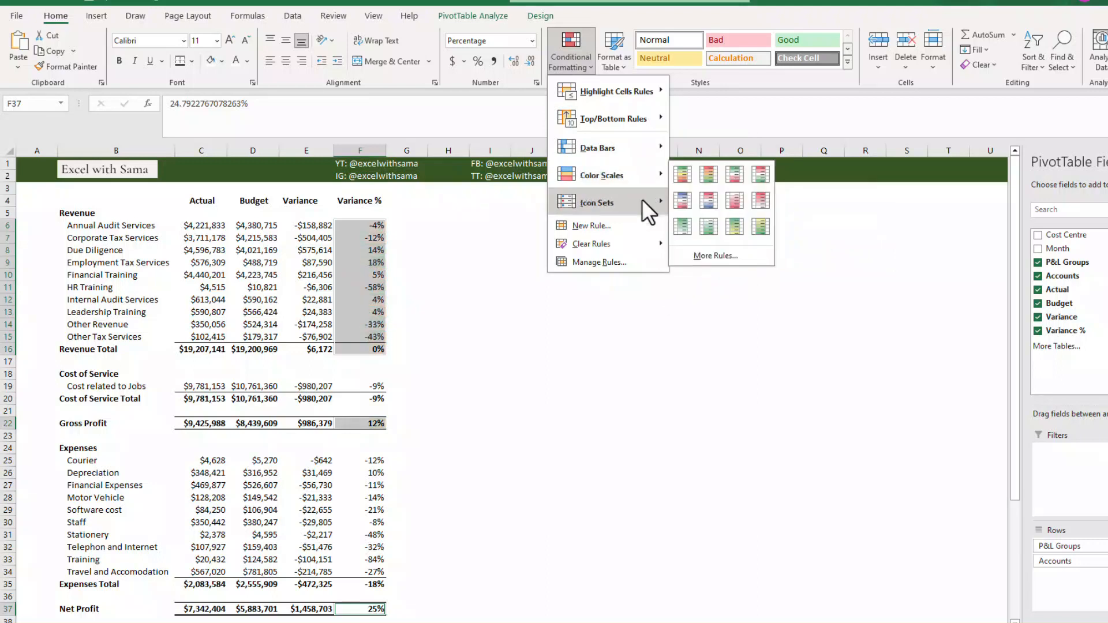
mouse_move(642, 198)
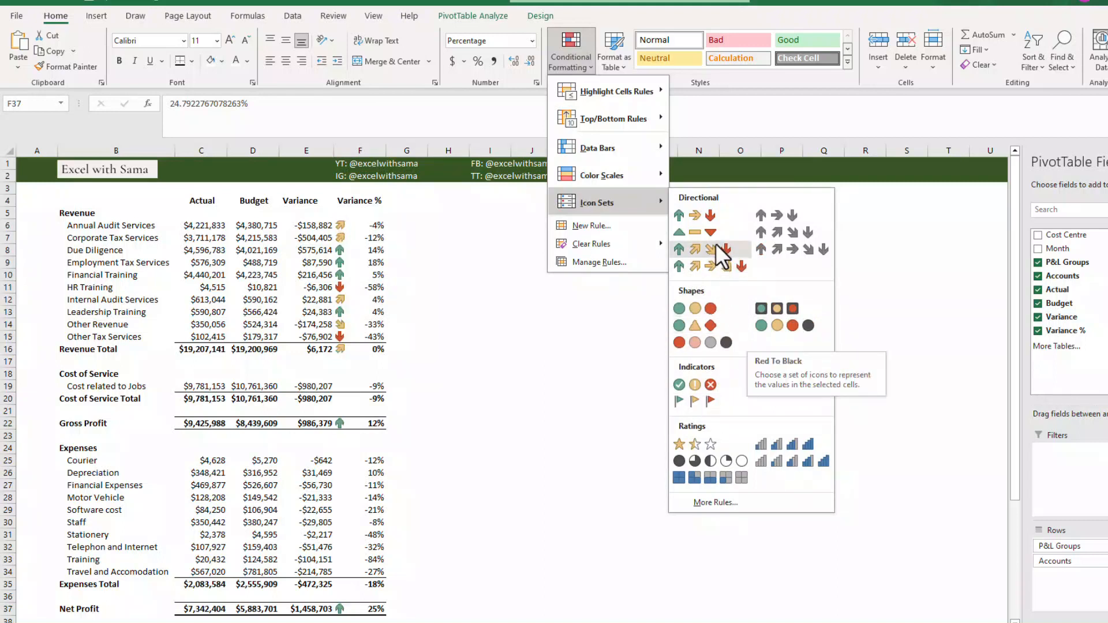
left_click(711, 213)
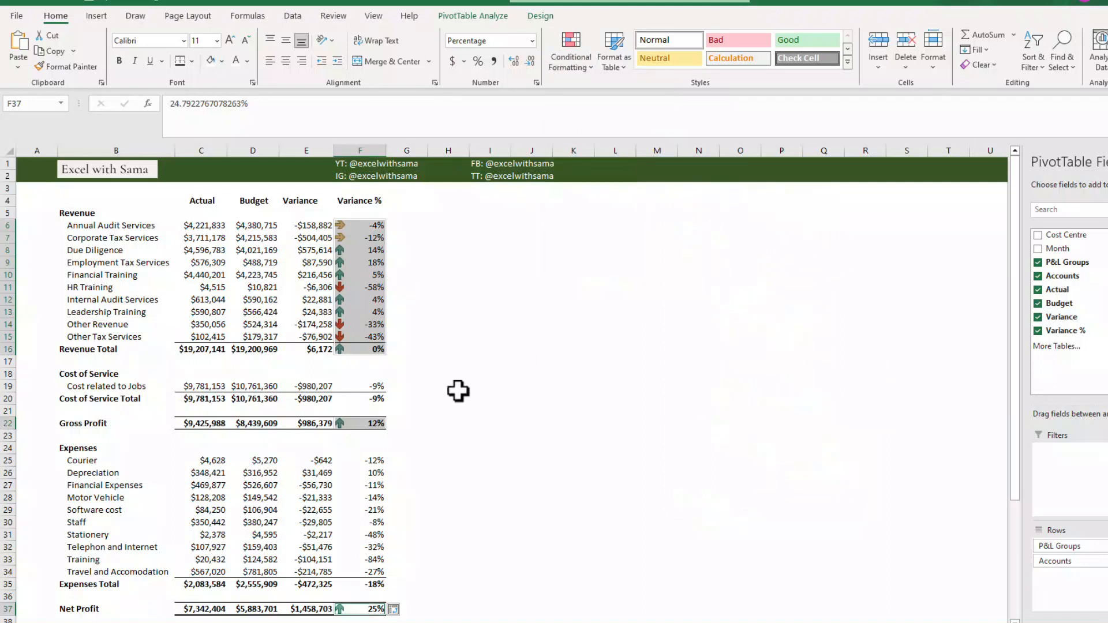
Apply the same three coloured arrows icon set to the cost and expense Variance % values in F19:F20 and F25:F35.
left_click_drag(375, 386, 377, 408)
left_click_drag(372, 460, 364, 581)
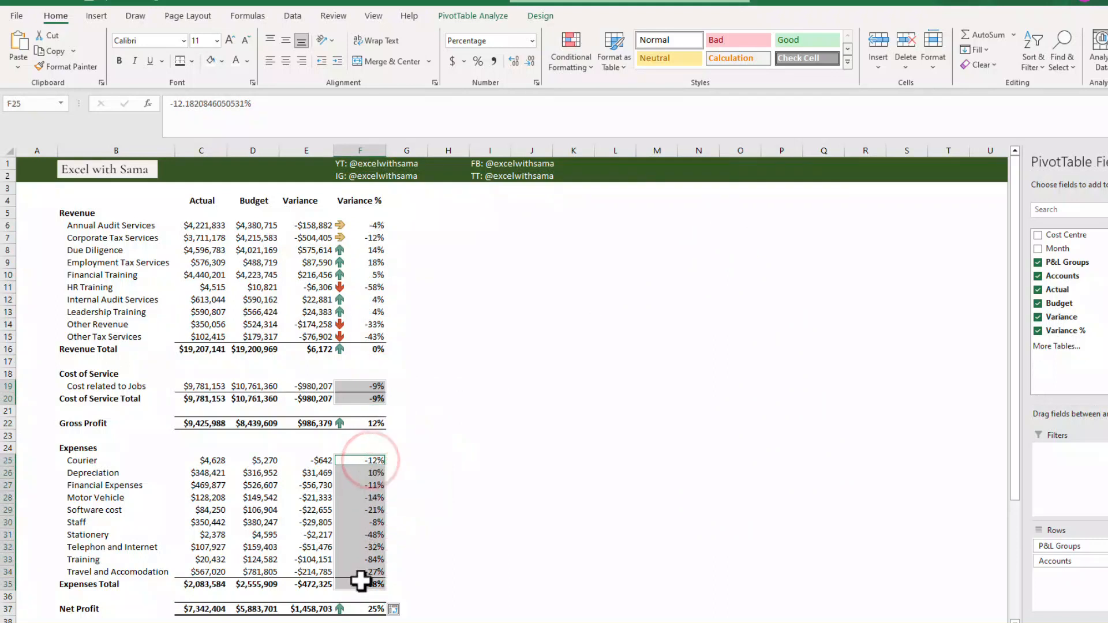
left_click(587, 64)
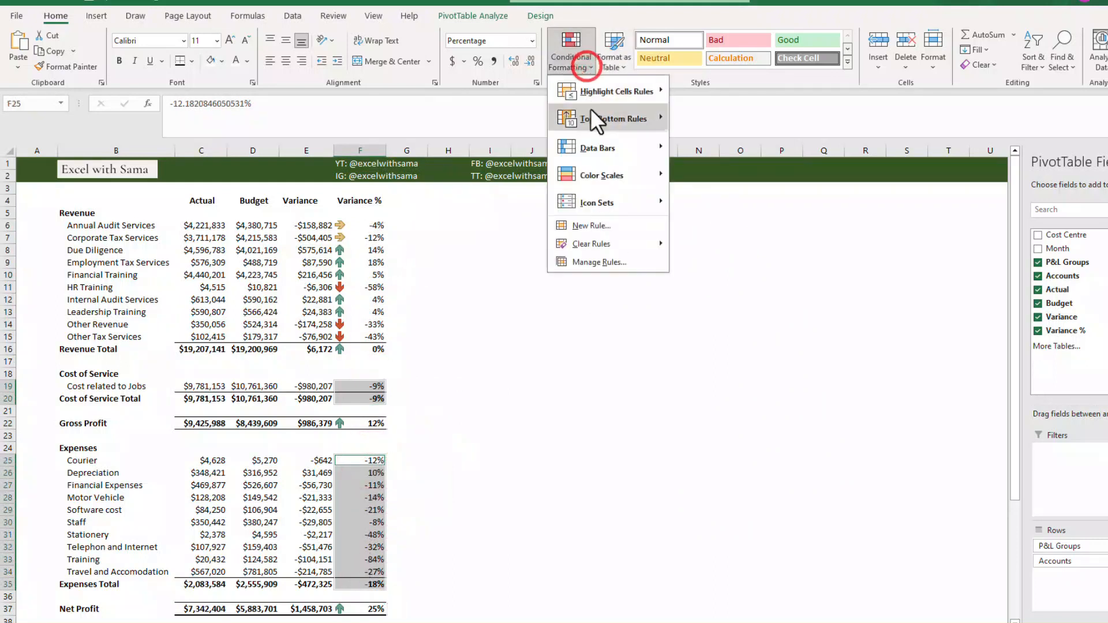
left_click(709, 217)
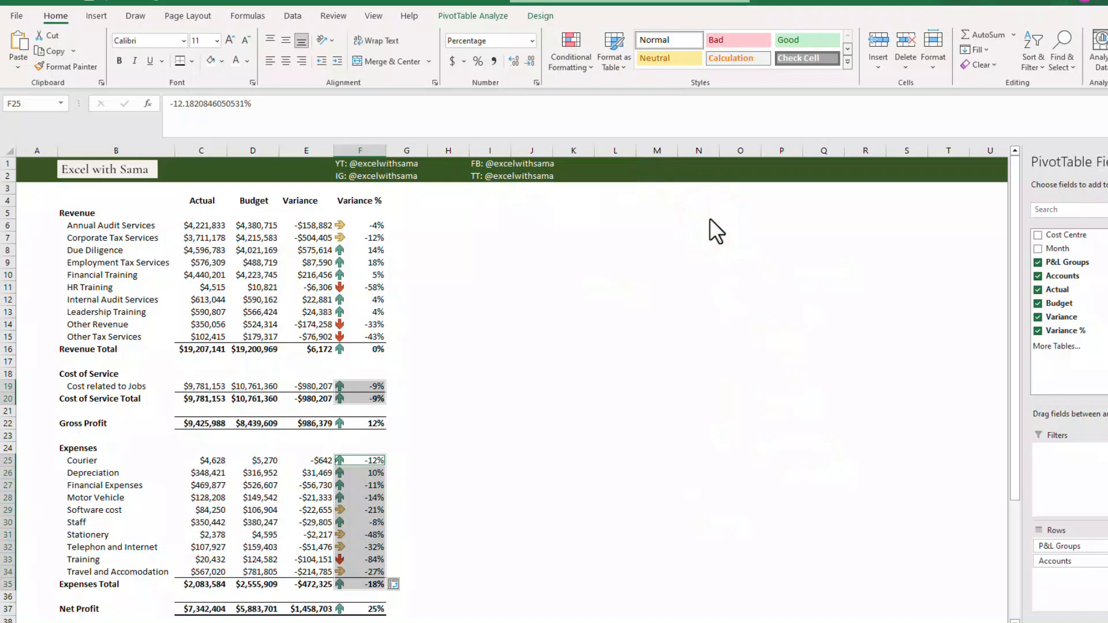
Open the conditional formatting rules and reverse the icon order of the rule covering the Cost of Service and Expenses cells.
left_click(588, 70)
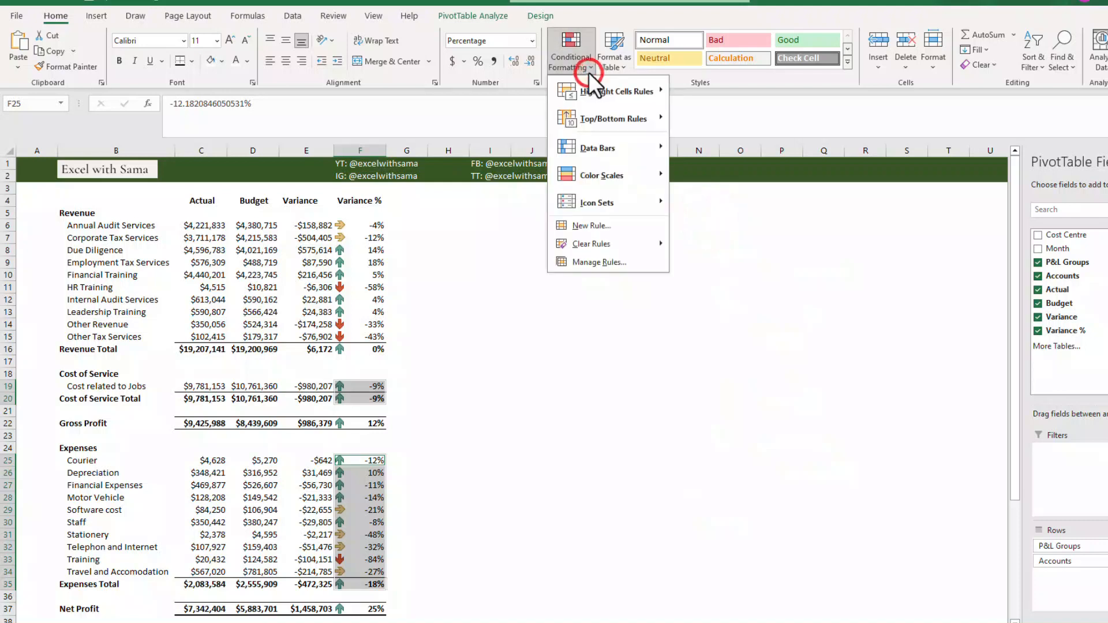
left_click(604, 262)
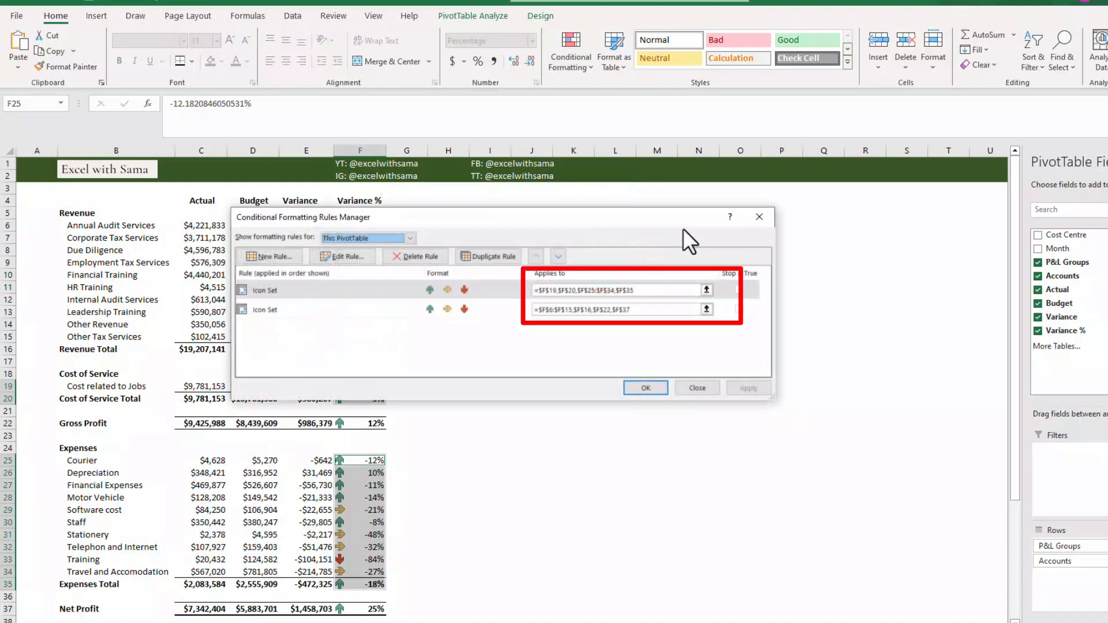
left_click_drag(606, 217, 763, 167)
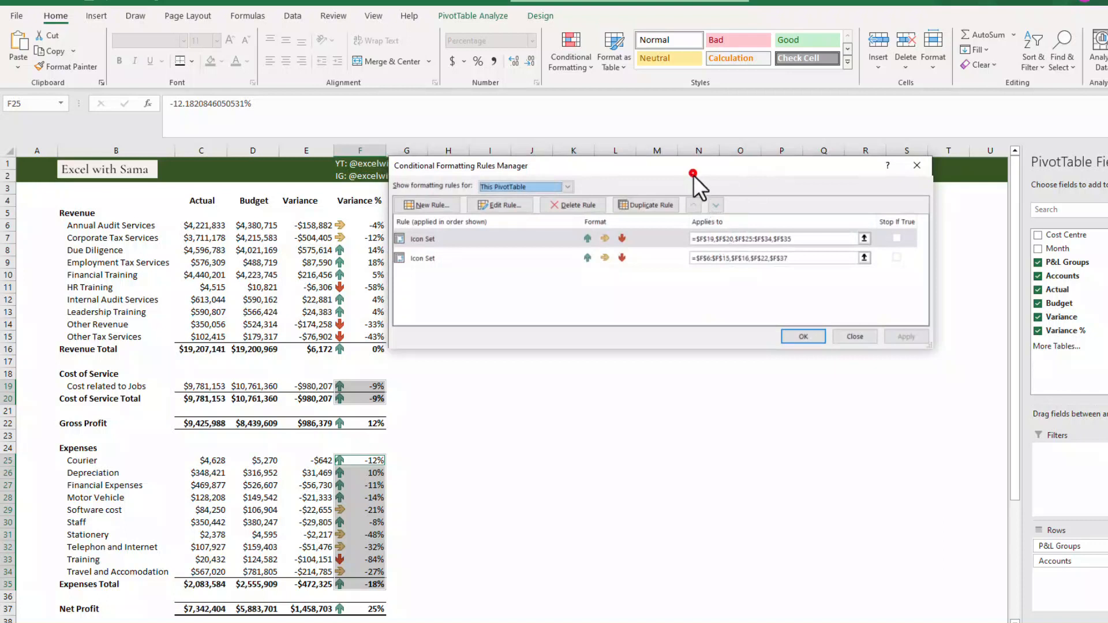
left_click_drag(694, 175, 704, 197)
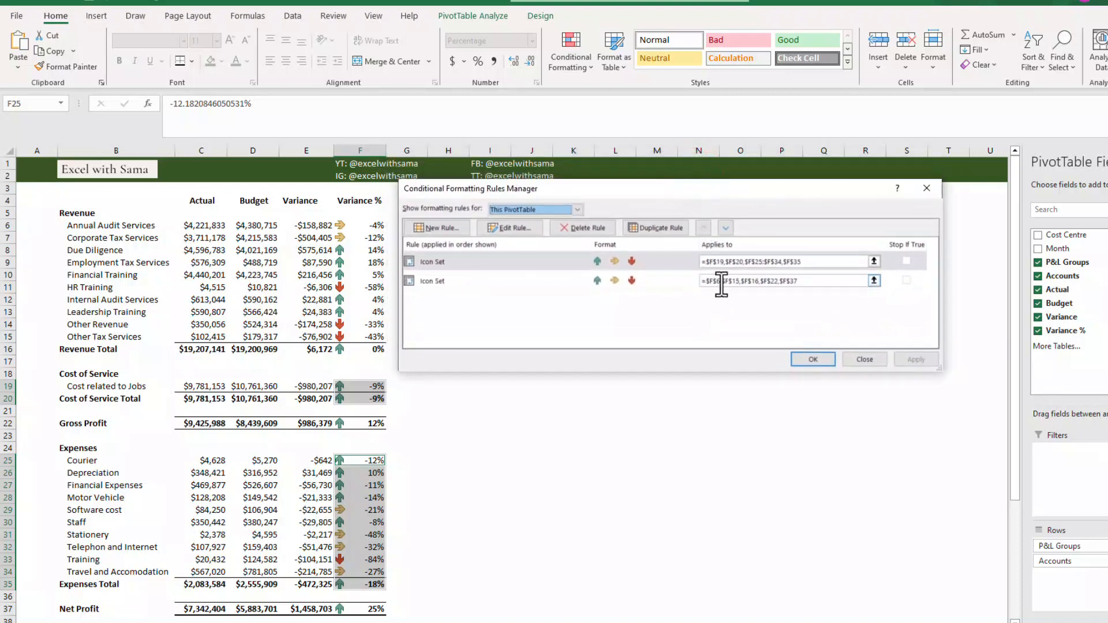
left_click(716, 281)
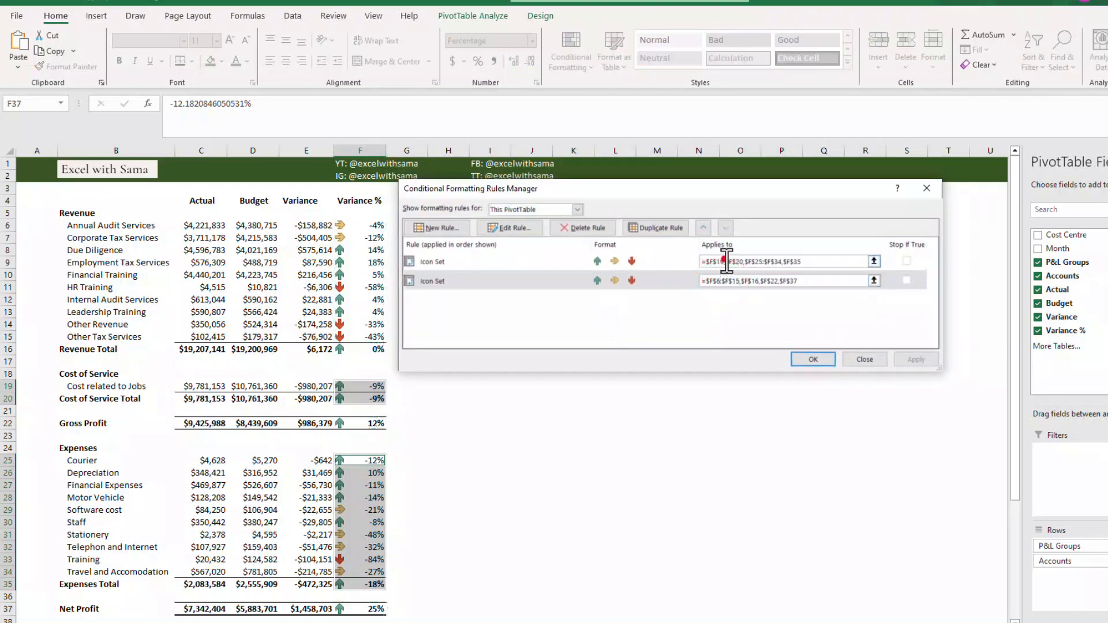
left_click(725, 260)
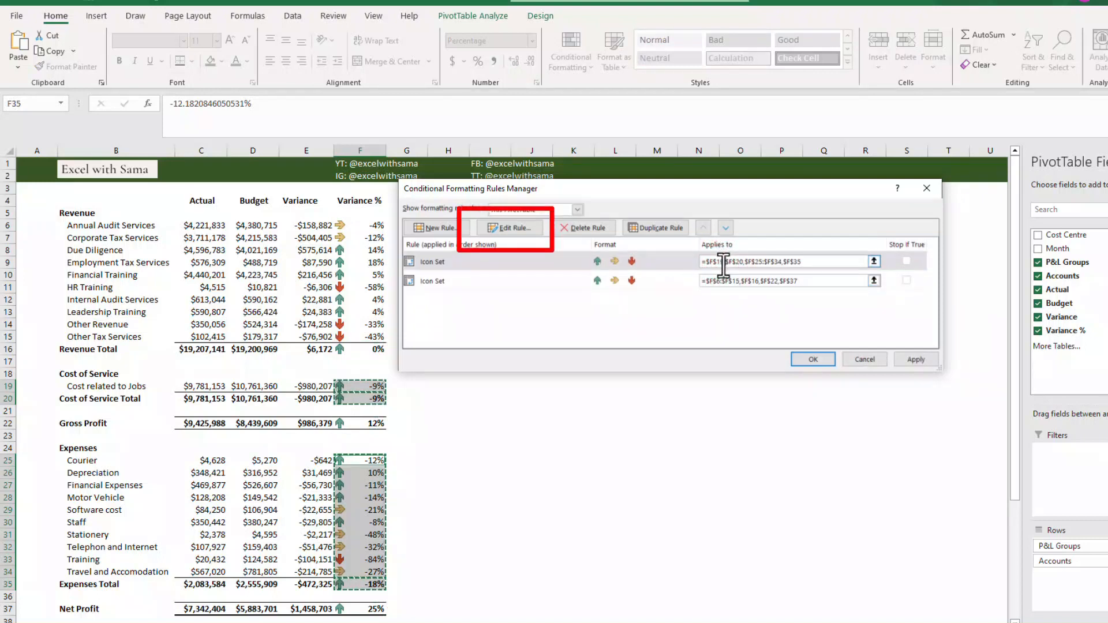
double_click(668, 259)
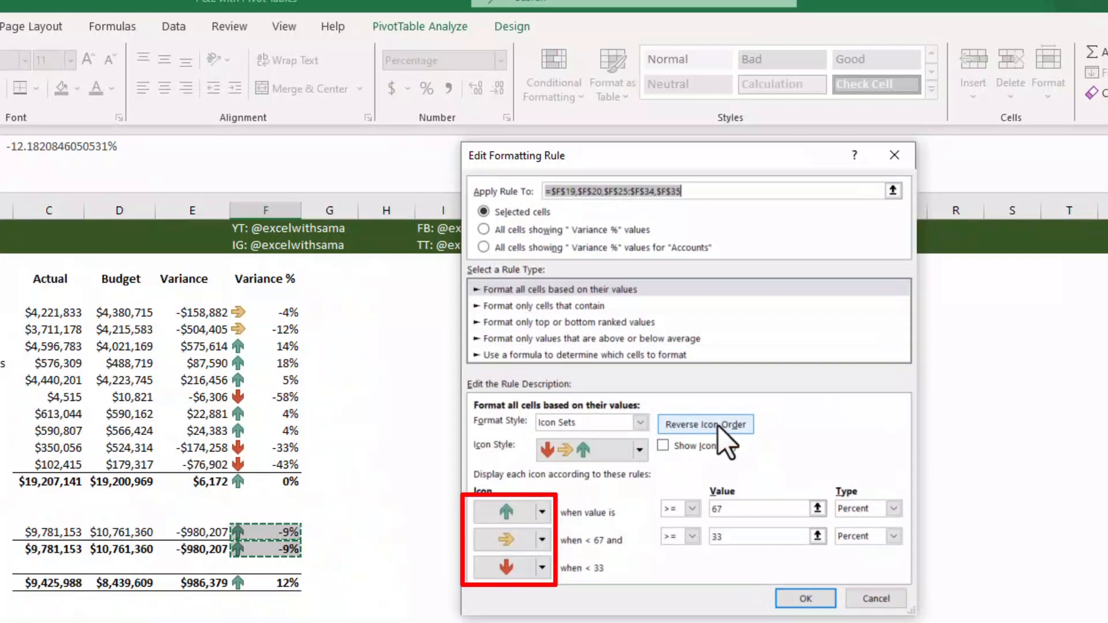
left_click(736, 428)
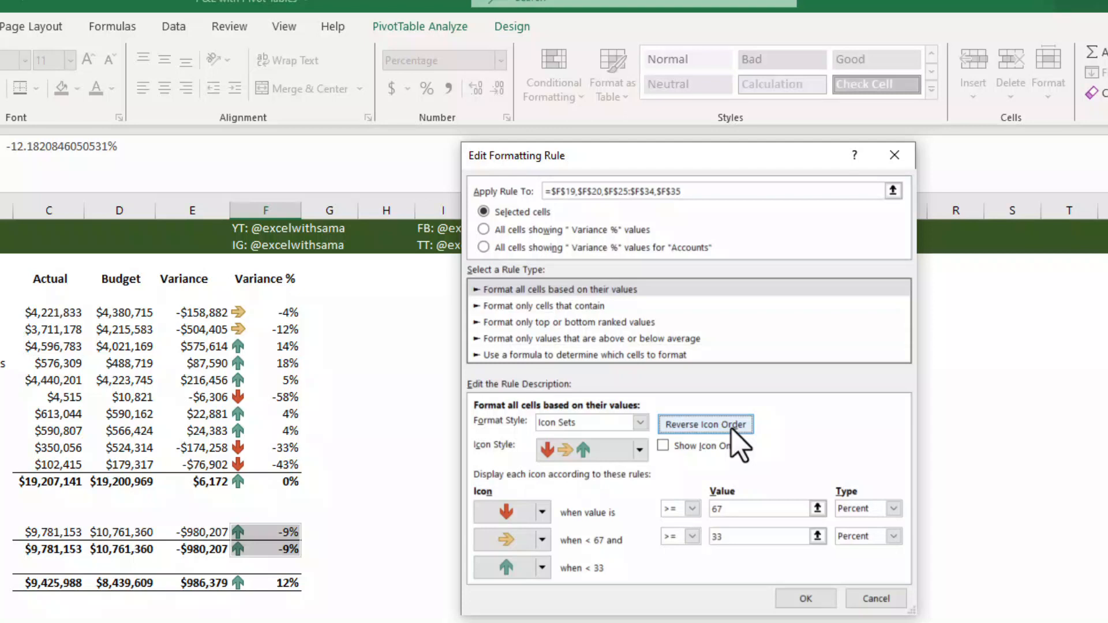
Set both icon thresholds of the cost and expense rule to type Number with value 0 and confirm the rule.
left_click(894, 509)
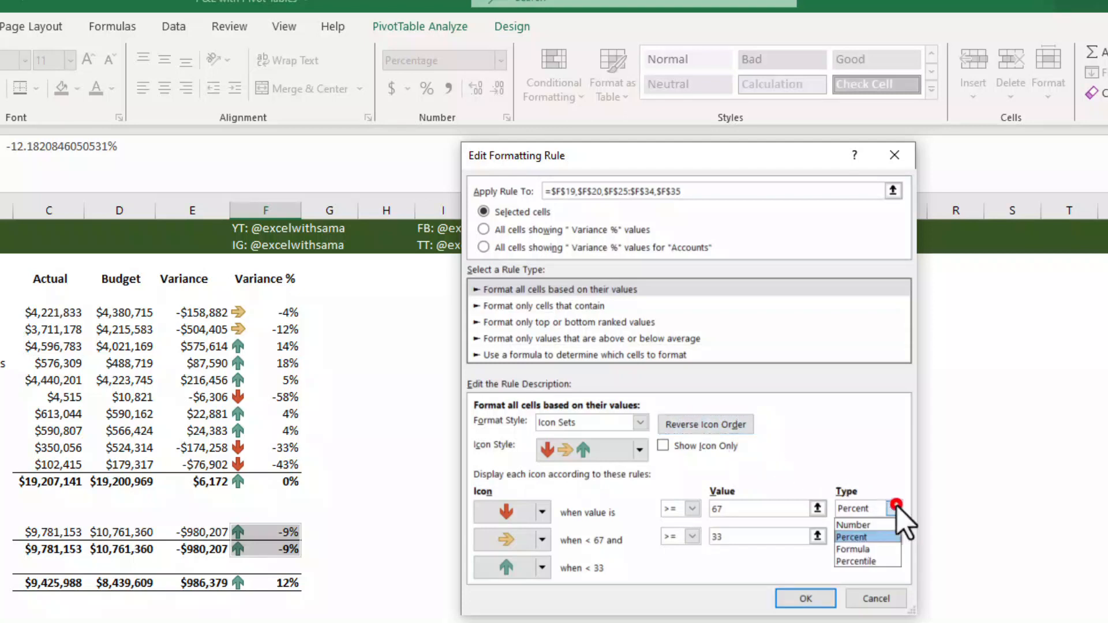
left_click(870, 521)
left_click(894, 536)
left_click(870, 555)
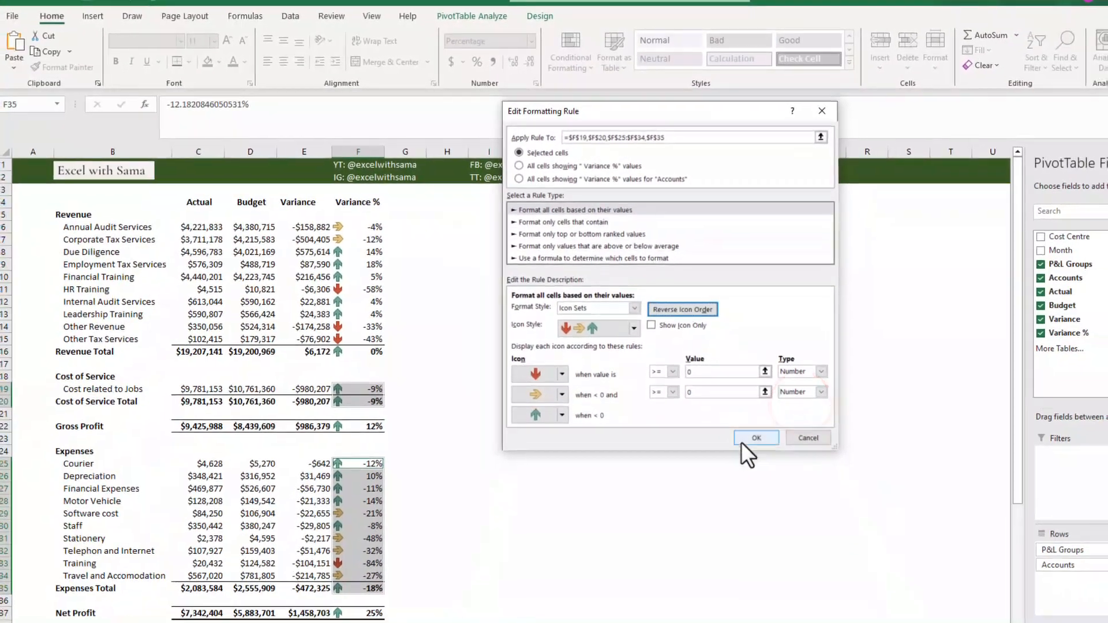
left_click(781, 518)
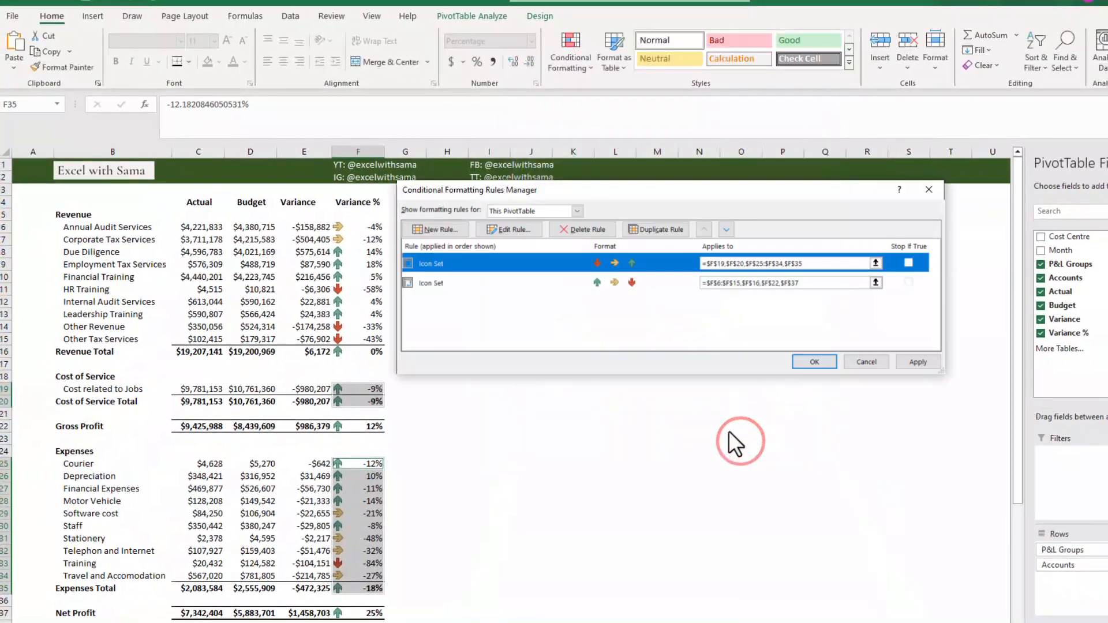
Set both icon thresholds of the revenue and profit rule to type Number with value 0 and apply the edited rules.
left_click(735, 283)
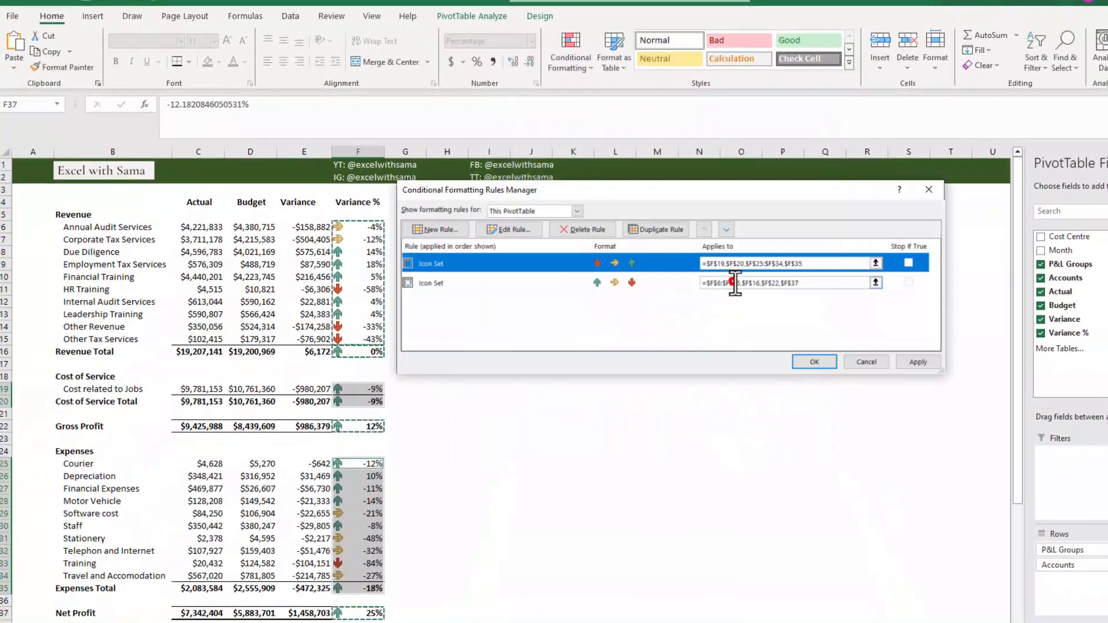
double_click(569, 283)
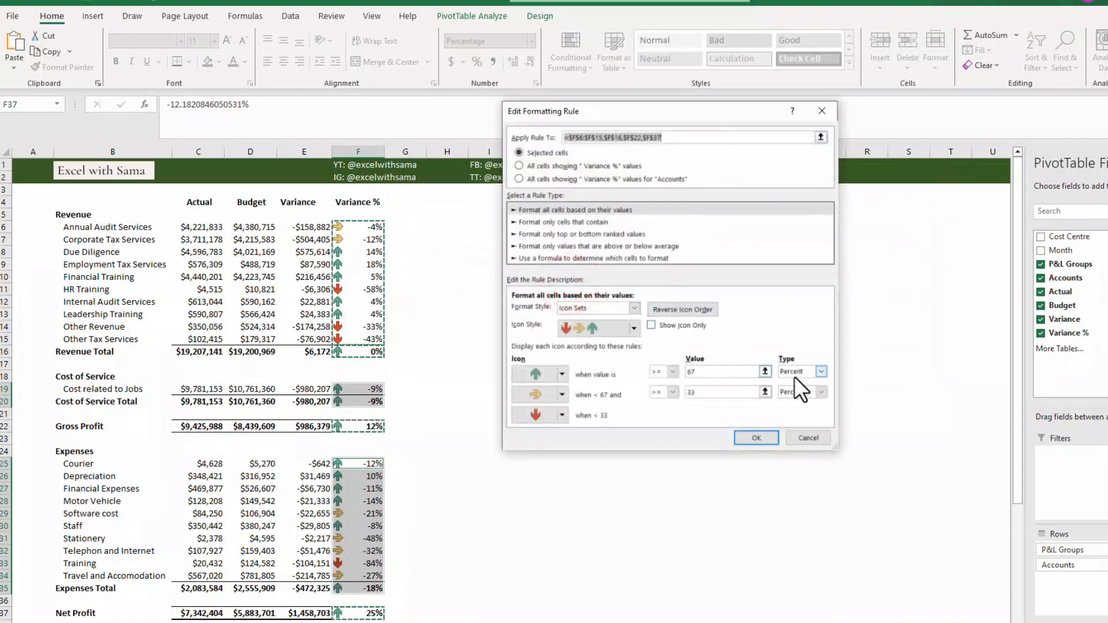
left_click(821, 372)
left_click(803, 385)
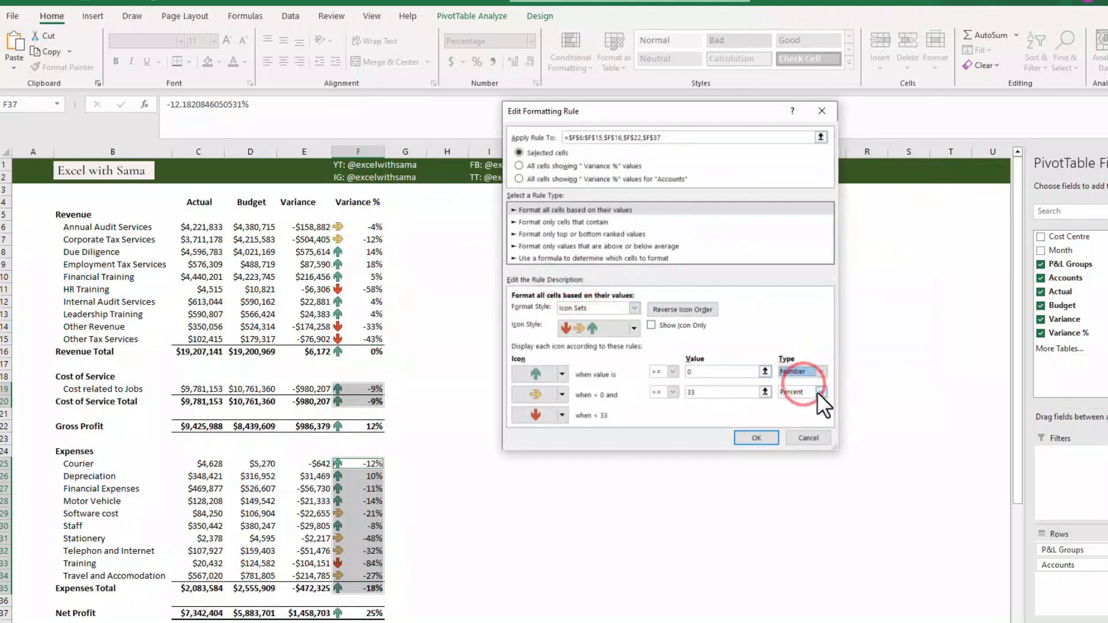
left_click(820, 392)
left_click(804, 402)
left_click(767, 437)
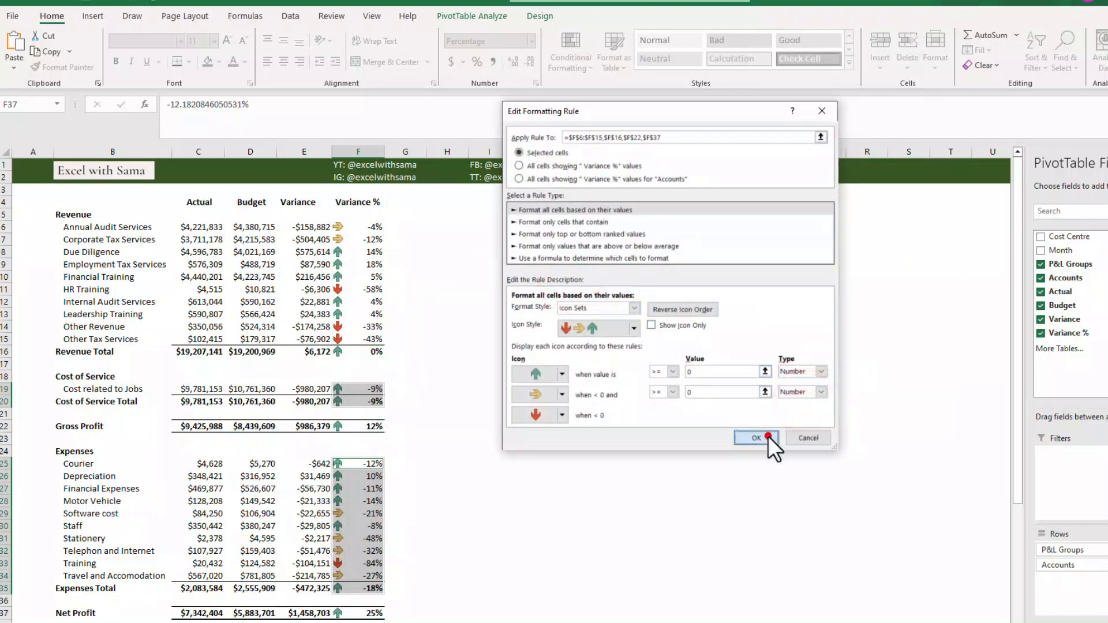
left_click(814, 361)
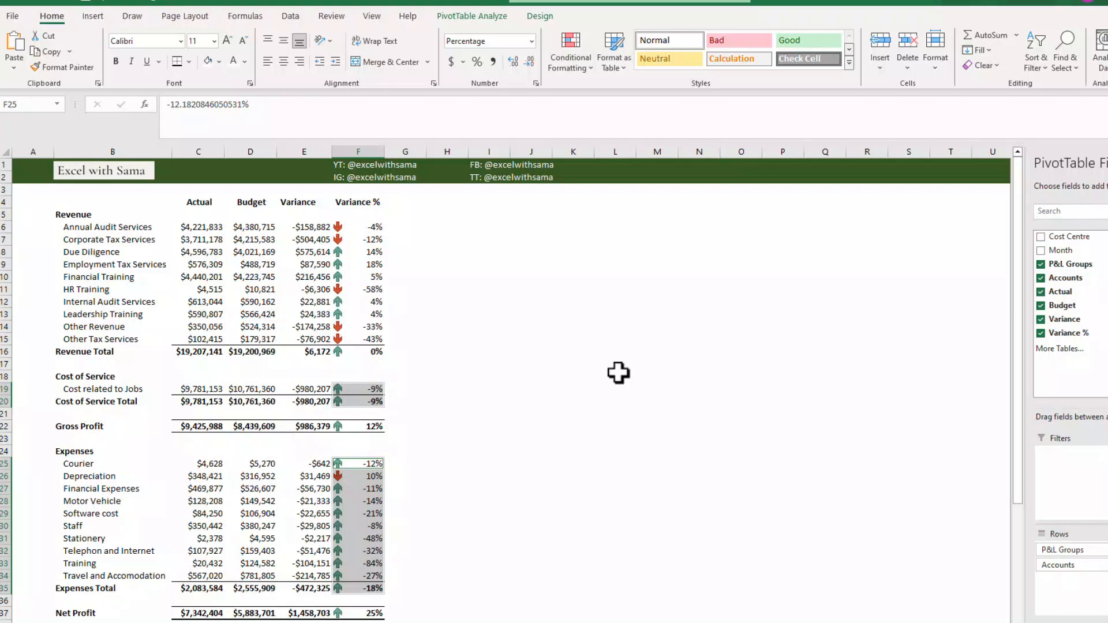
Insert Cost Centre and Month slicers for the PivotTable.
left_click(250, 264)
left_click(93, 16)
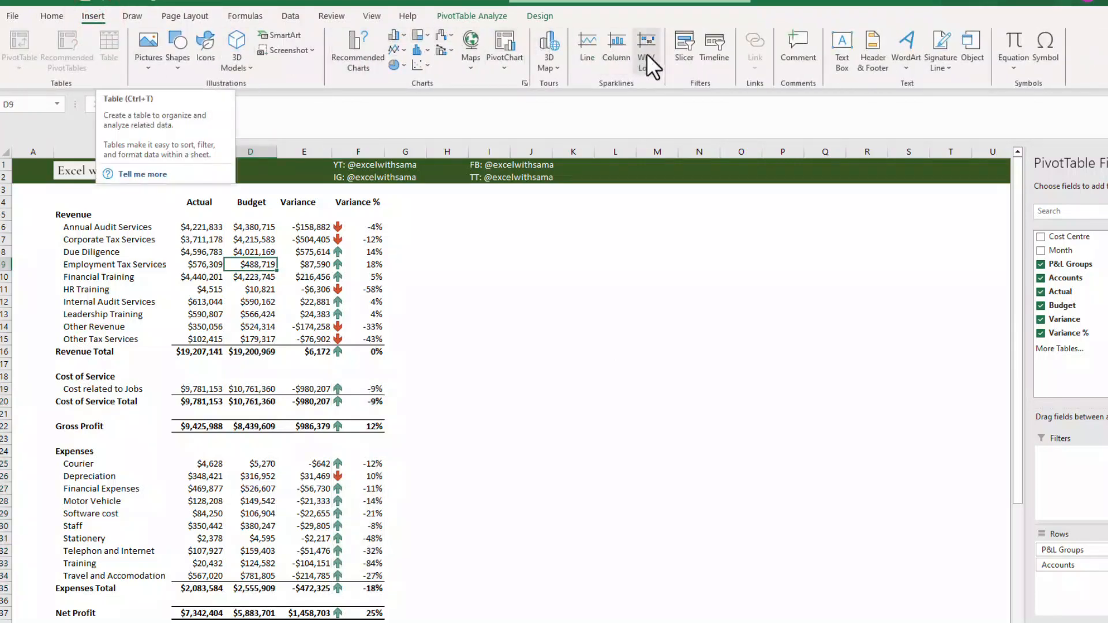
left_click(680, 56)
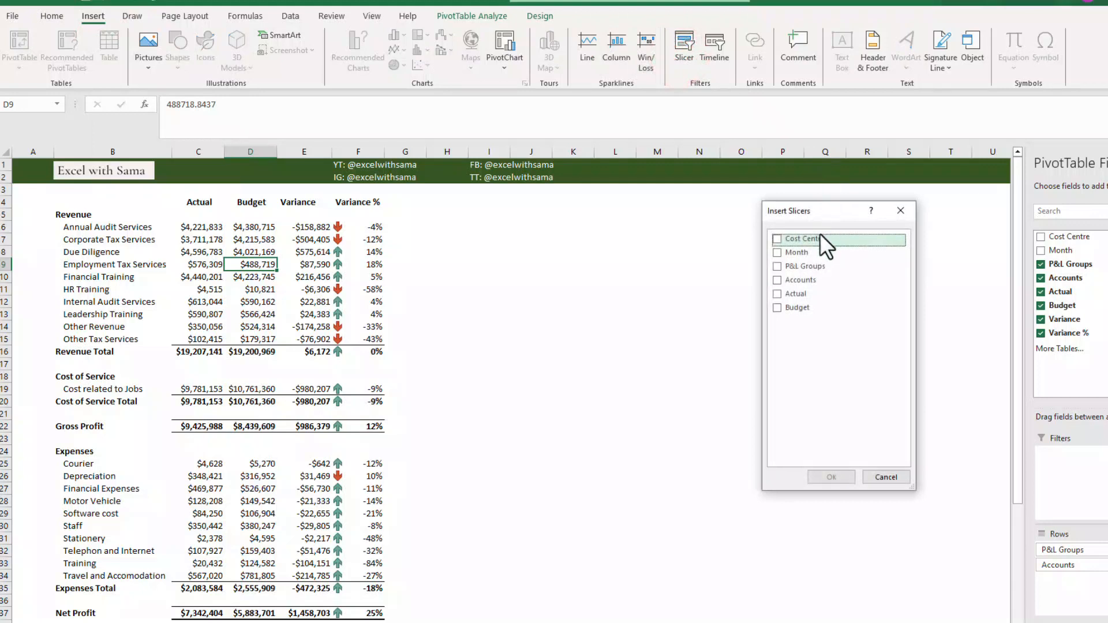
left_click(776, 239)
left_click(779, 252)
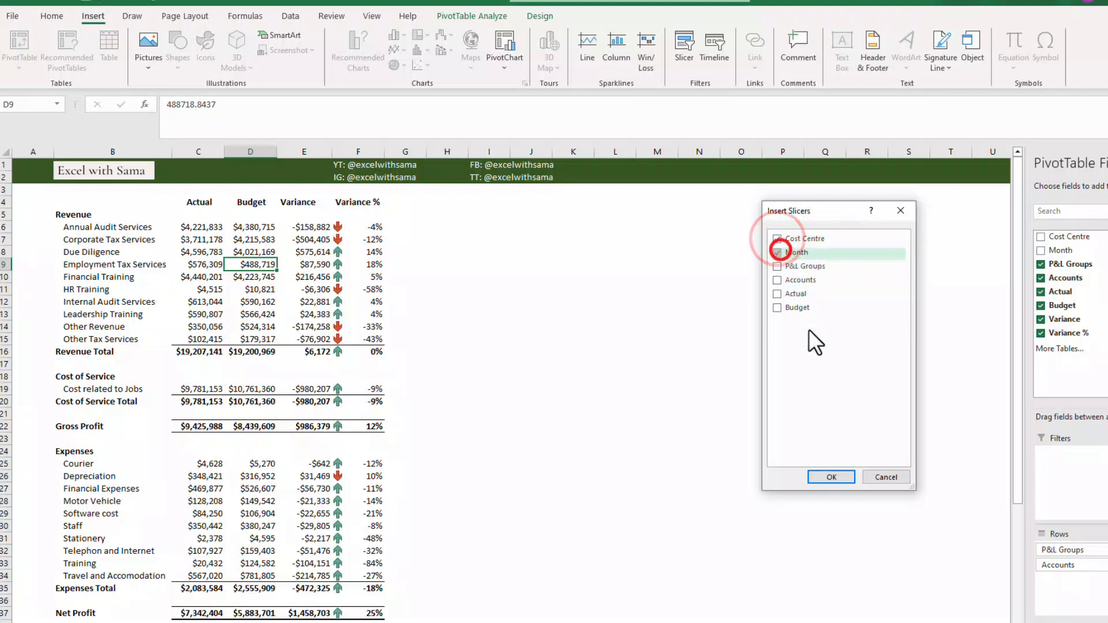
left_click(839, 476)
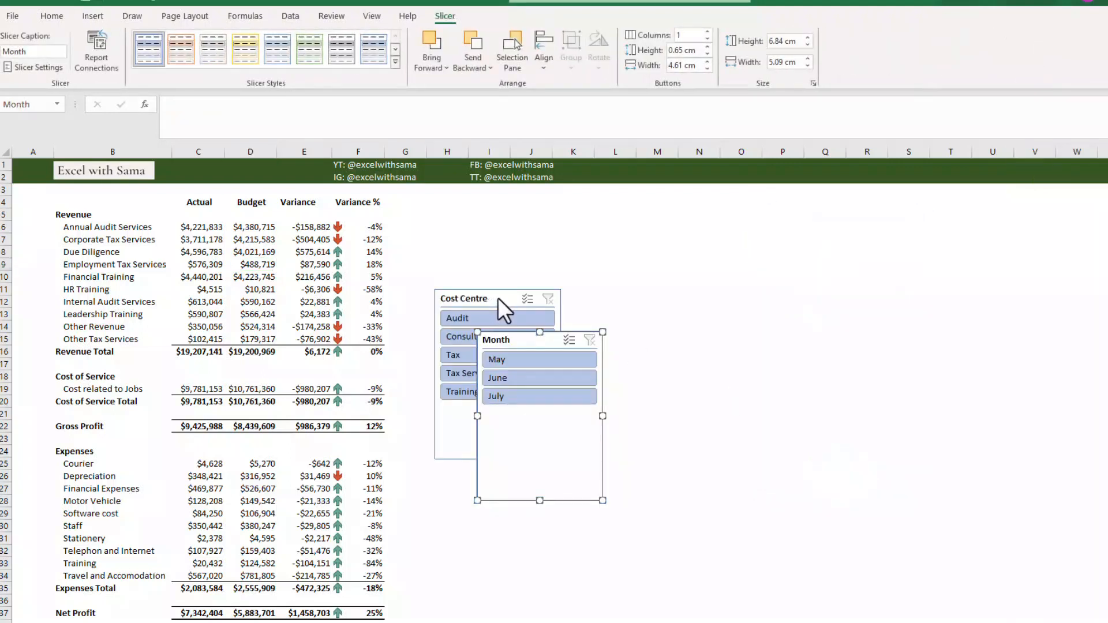
Stack the Cost Centre slicer above Month beside the report, resizing them to about 4.93 × 3.72 cm and 3.39 × 3.78 cm (height × width).
left_click_drag(497, 298, 490, 205)
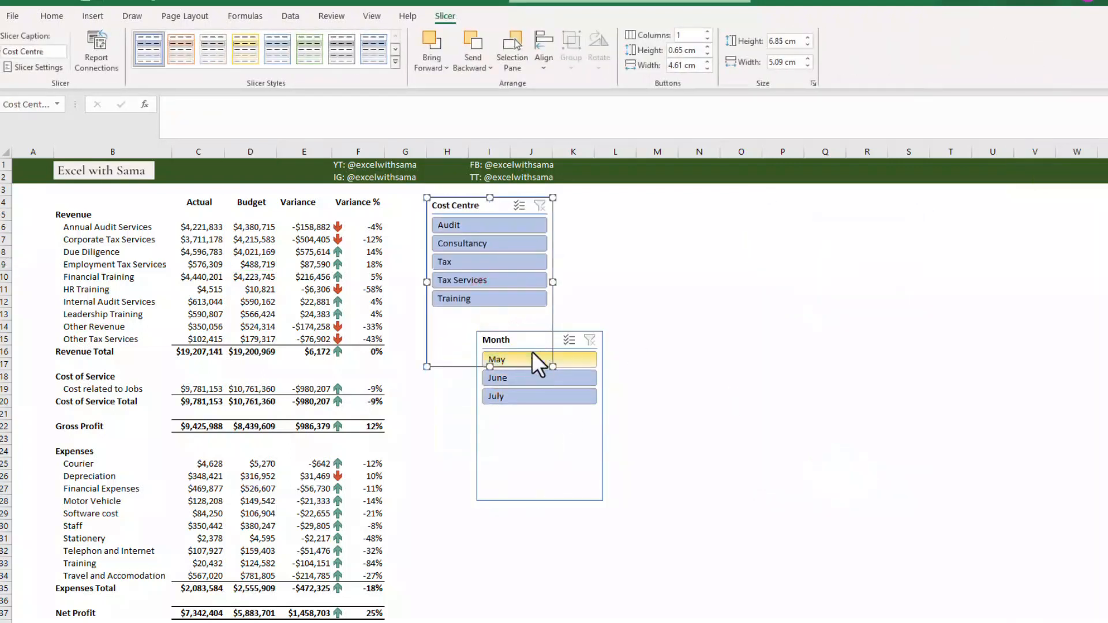
left_click_drag(528, 340, 480, 387)
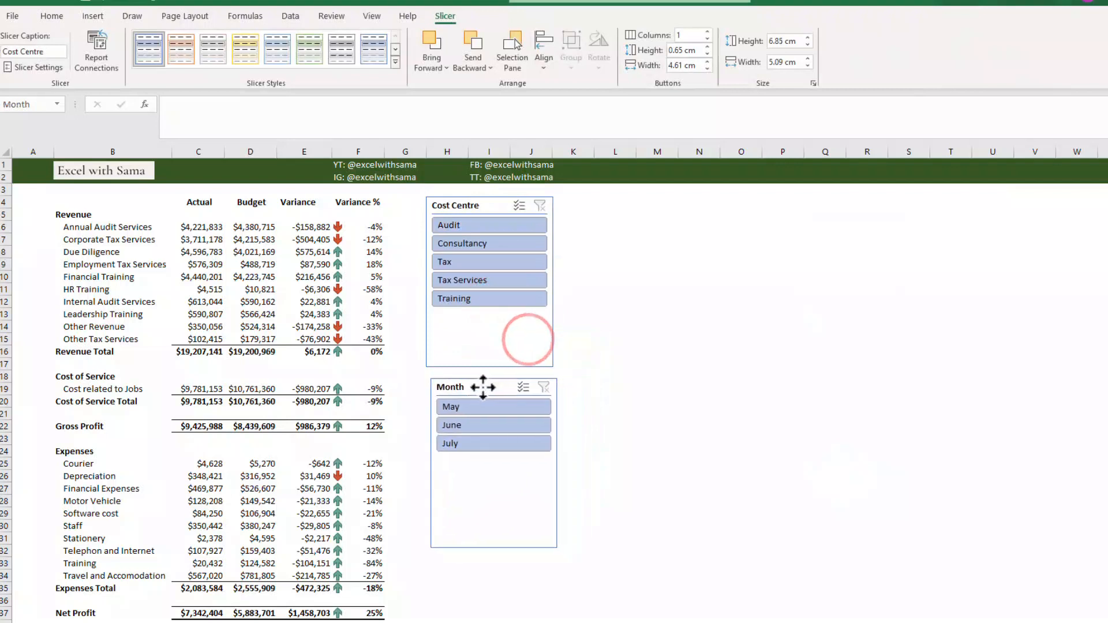
left_click(479, 354)
left_click_drag(553, 367, 519, 318)
left_click_drag(491, 391, 492, 348)
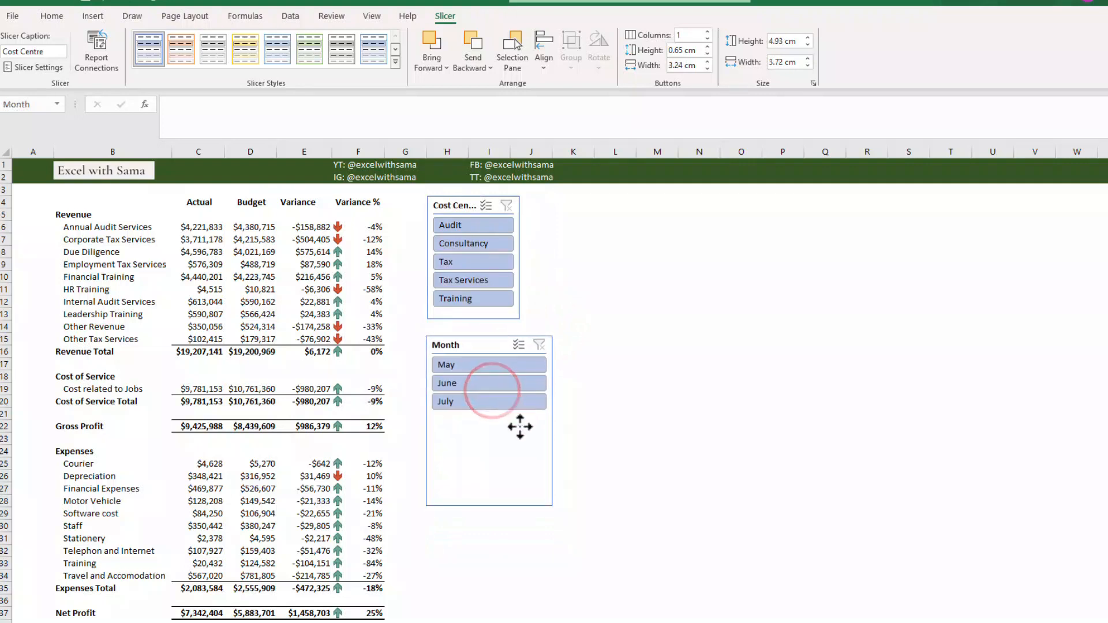
left_click_drag(553, 505, 519, 421)
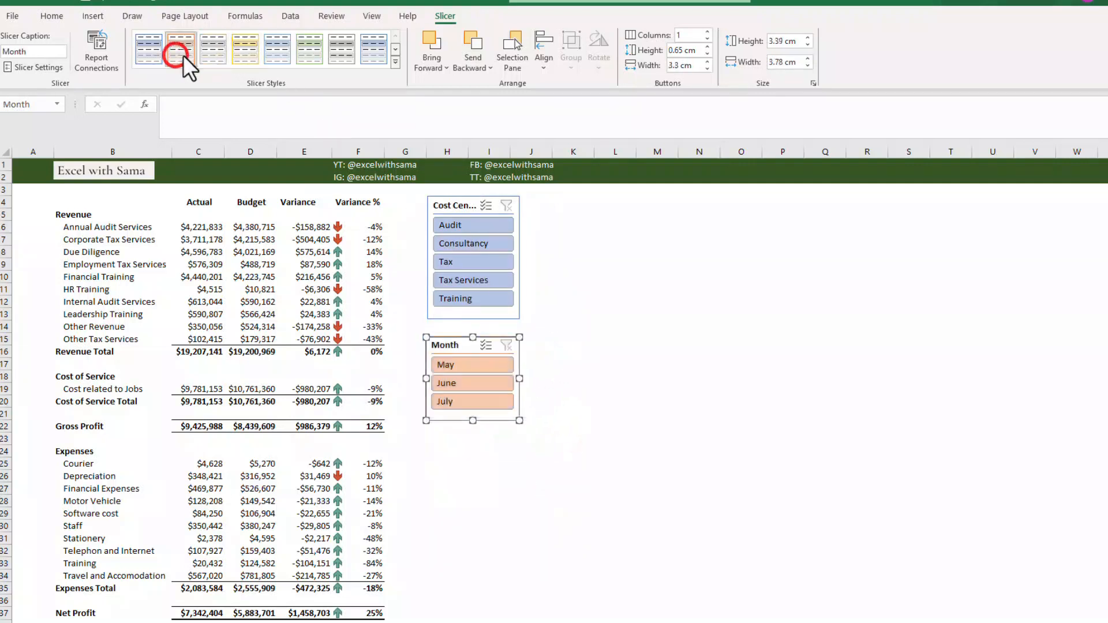
Try the grey and yellow slicer styles on the Month slicer and return it to the first blue style.
left_click(212, 52)
left_click(246, 51)
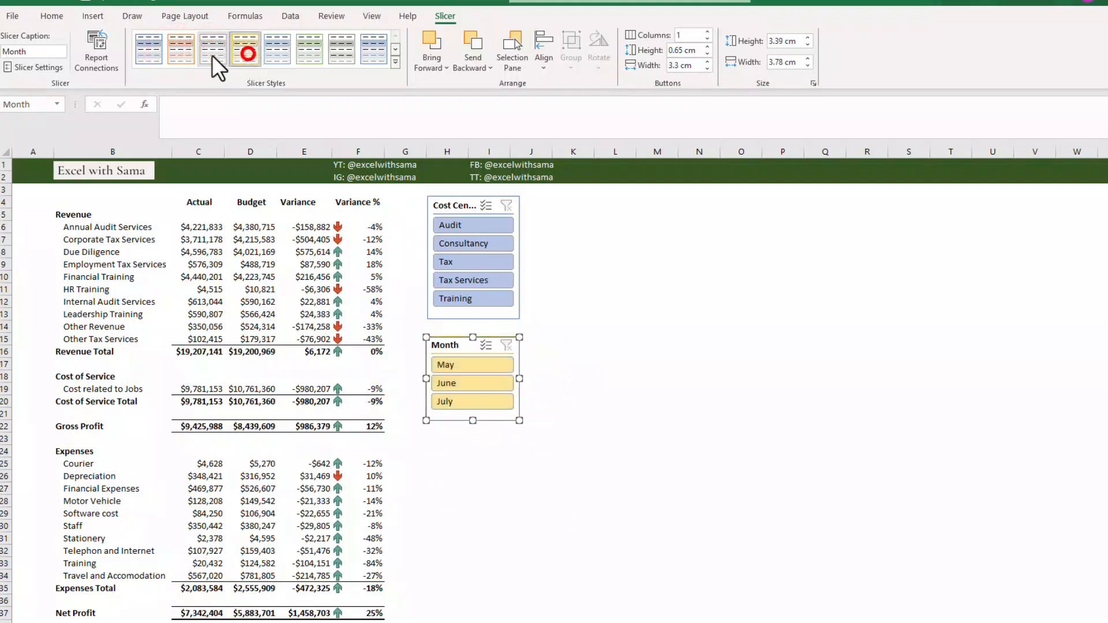
left_click(146, 53)
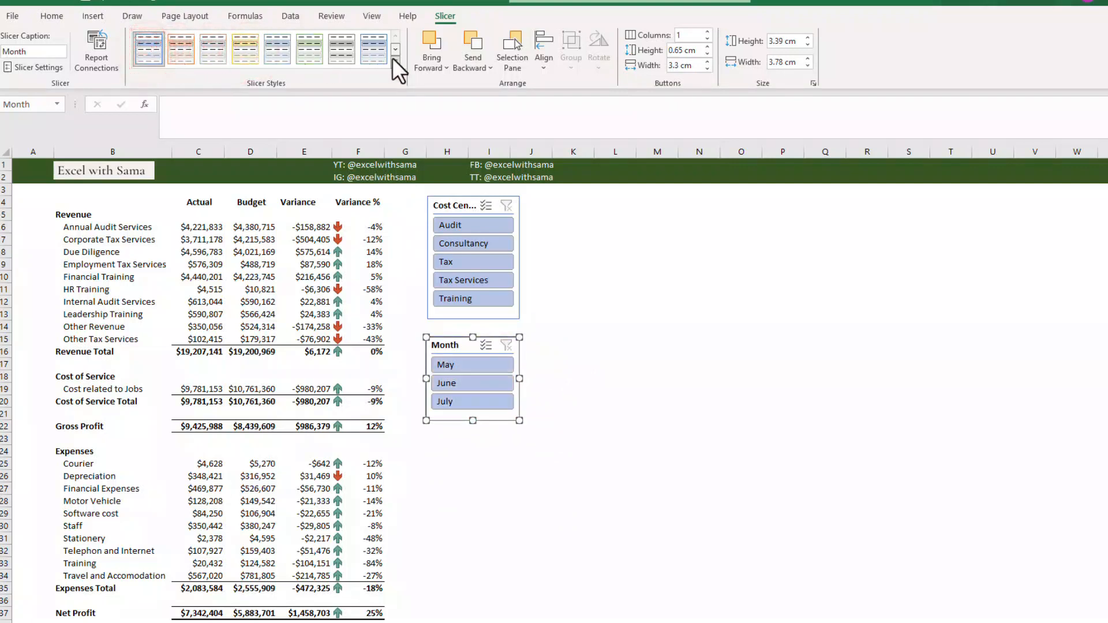
right_click(148, 47)
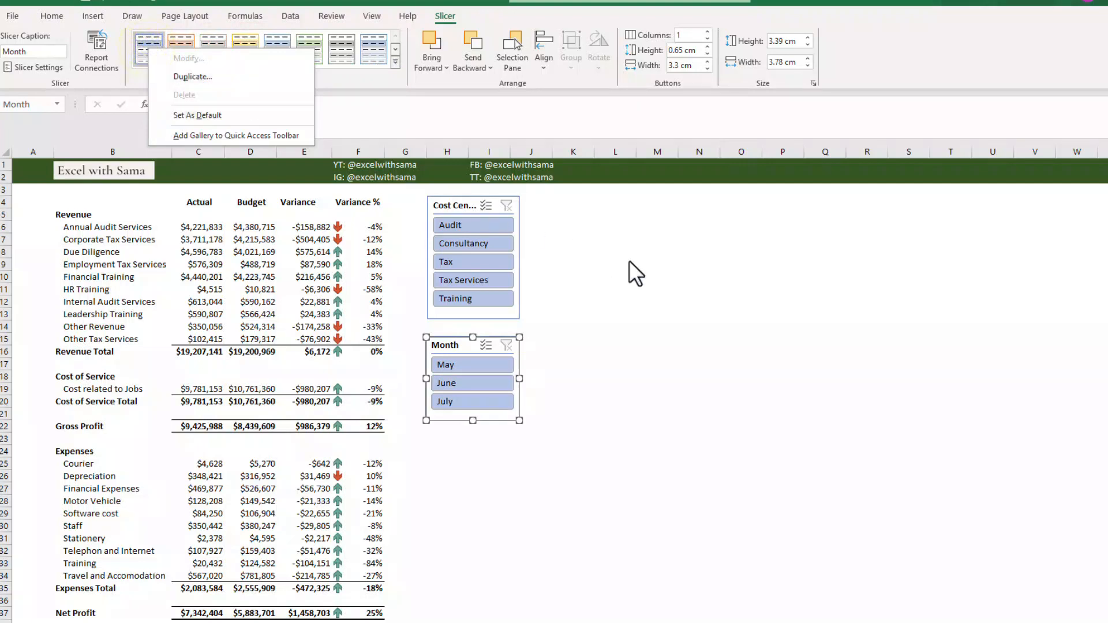
key("Escape")
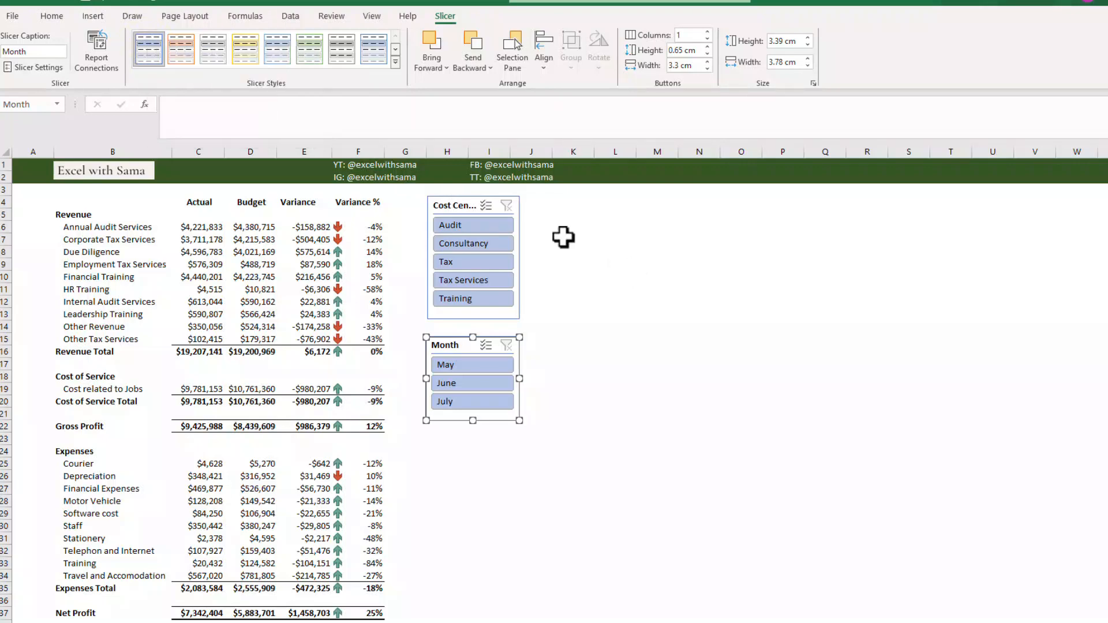
Filter the report by the Audit, Consultancy, Tax, Tax Services and Training cost centres one at a time.
left_click(476, 223)
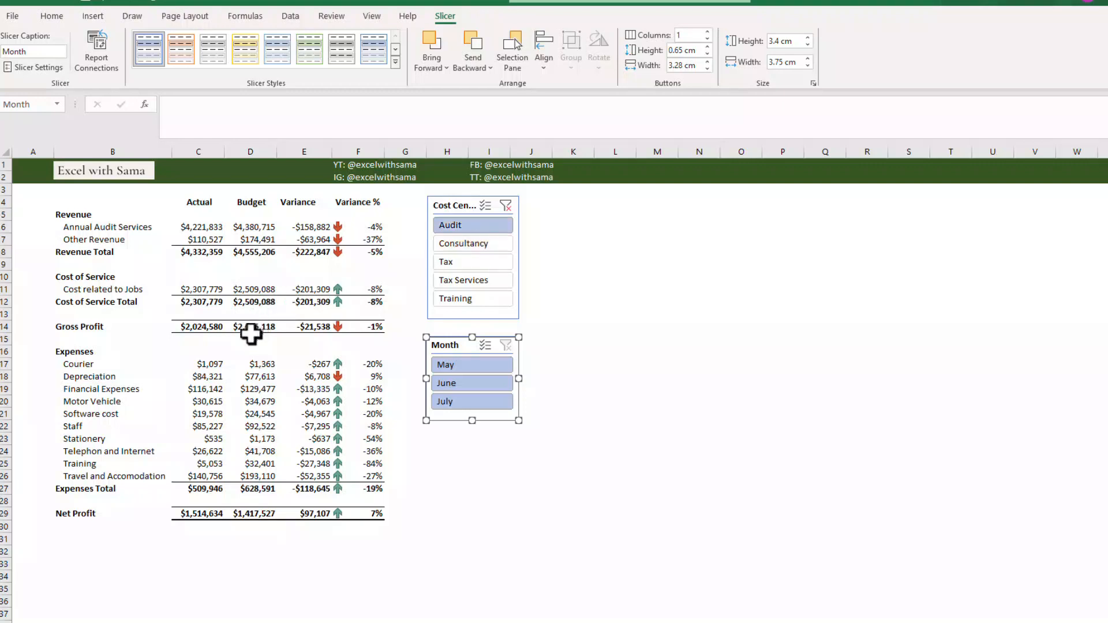
left_click(468, 239)
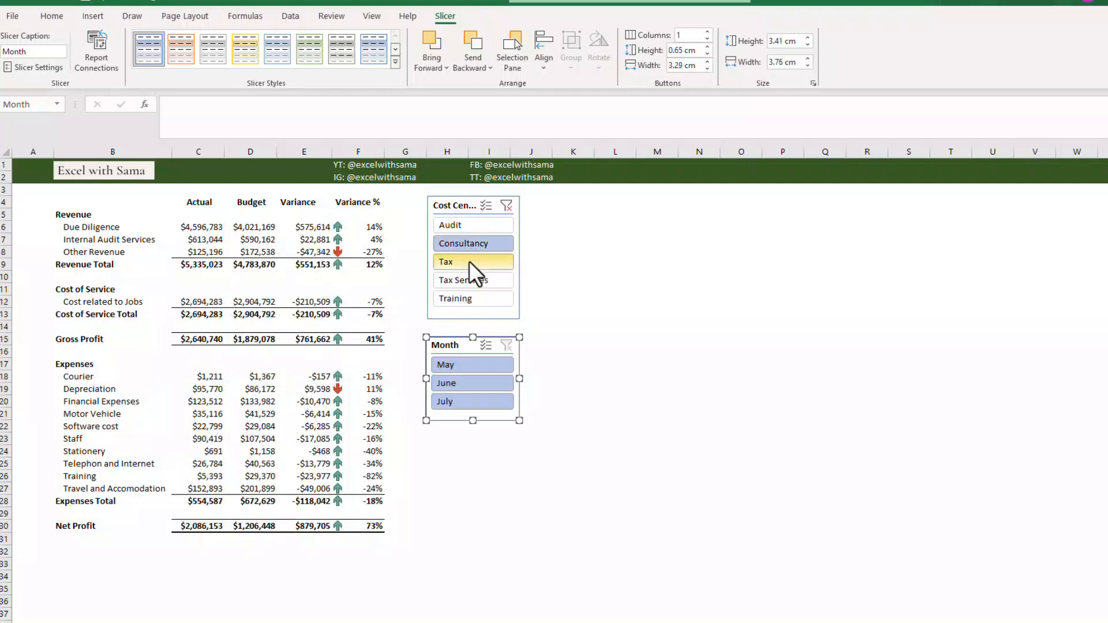
left_click(469, 261)
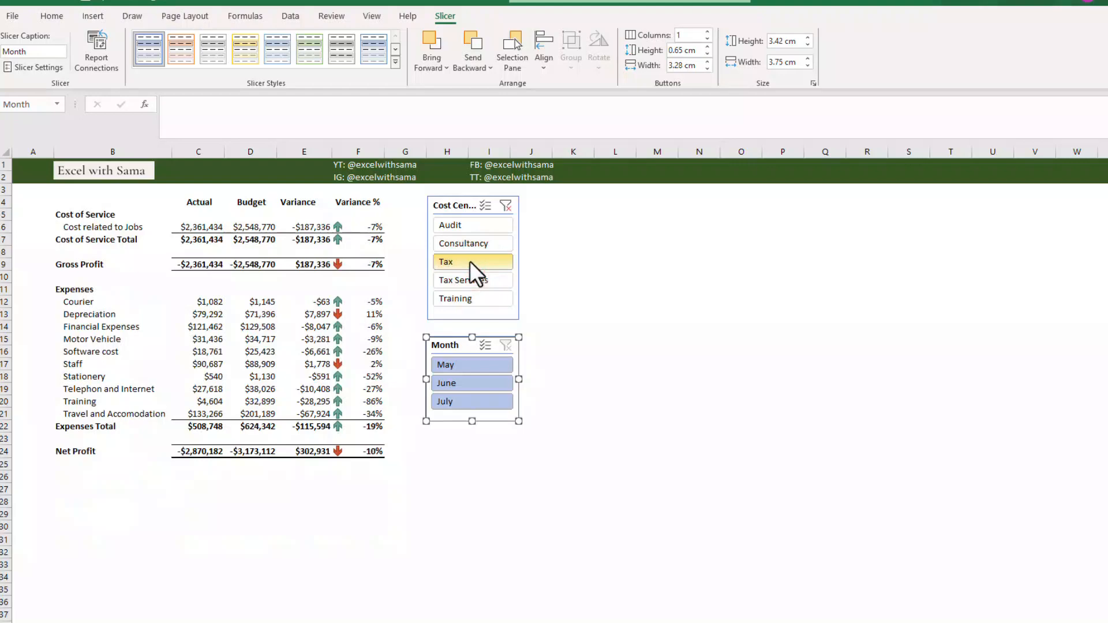
left_click(484, 278)
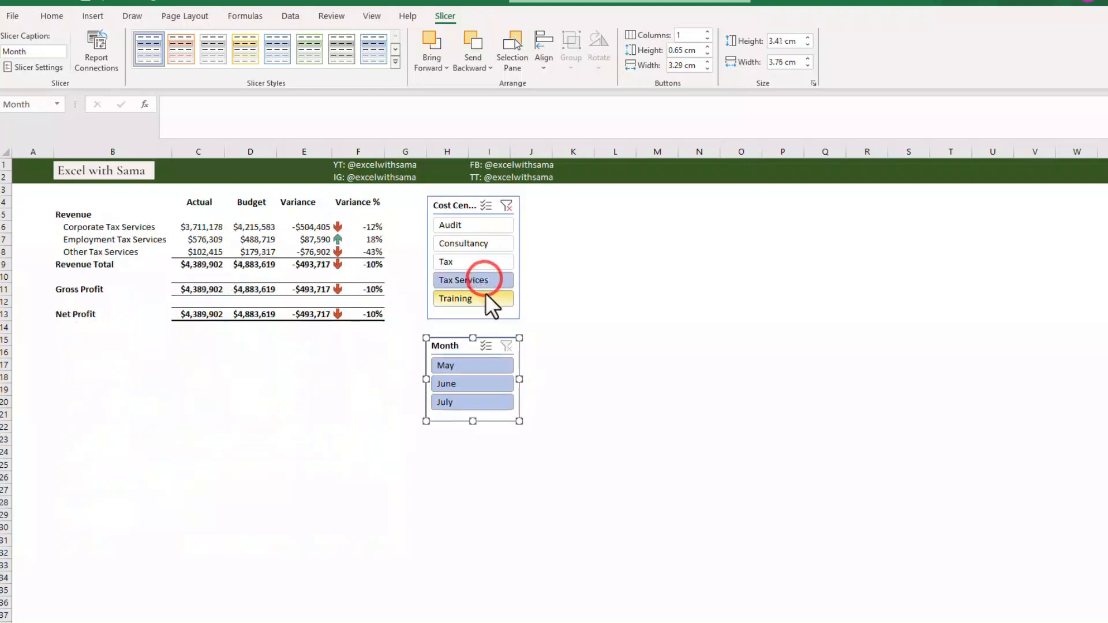
left_click(486, 295)
Enable multi-selection on the Cost Centre slicer, add Audit to Training, and clear the cost centre filter.
left_click(486, 205)
left_click(480, 225)
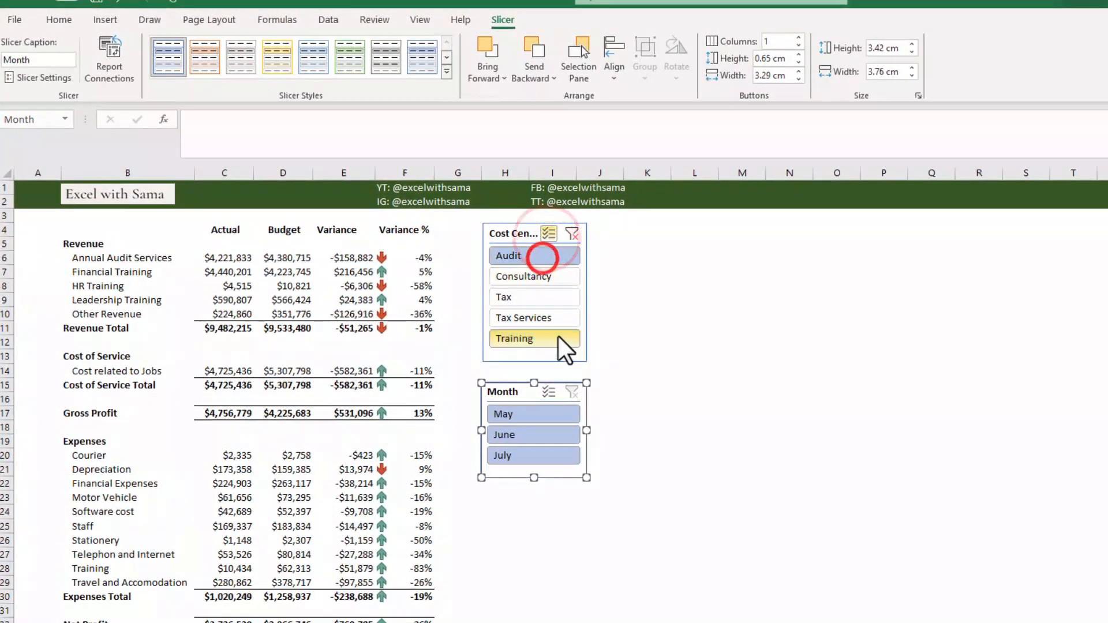
left_click(572, 233)
View May and June individually with Audit excluded for June, and clear the month filter after enabling multi-selection on the Month slicer.
left_click(512, 413)
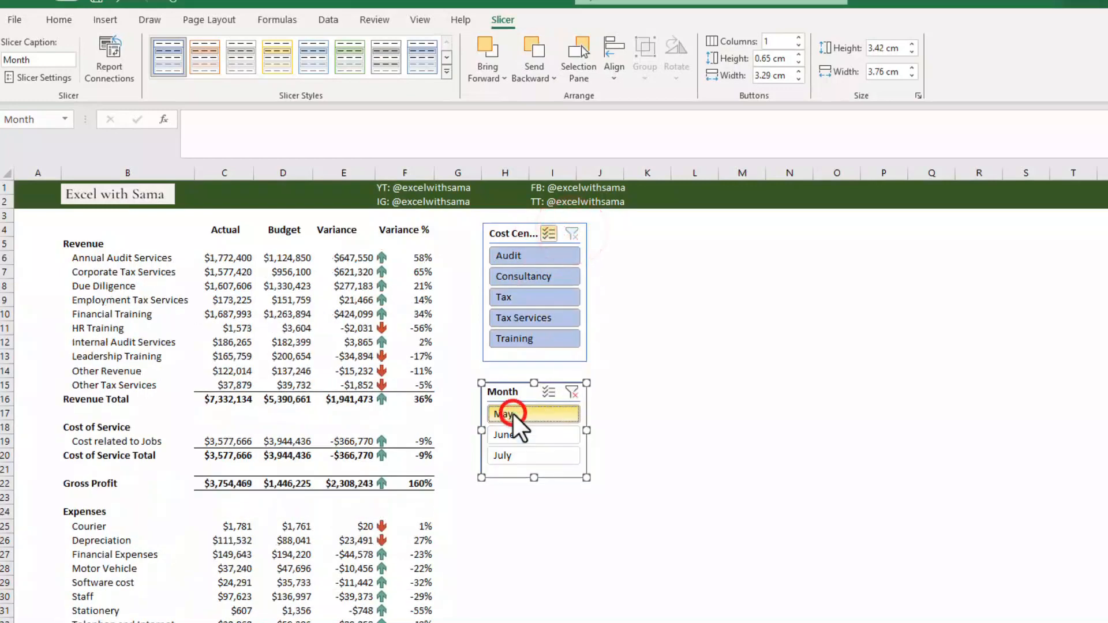
left_click(525, 252)
left_click(548, 435)
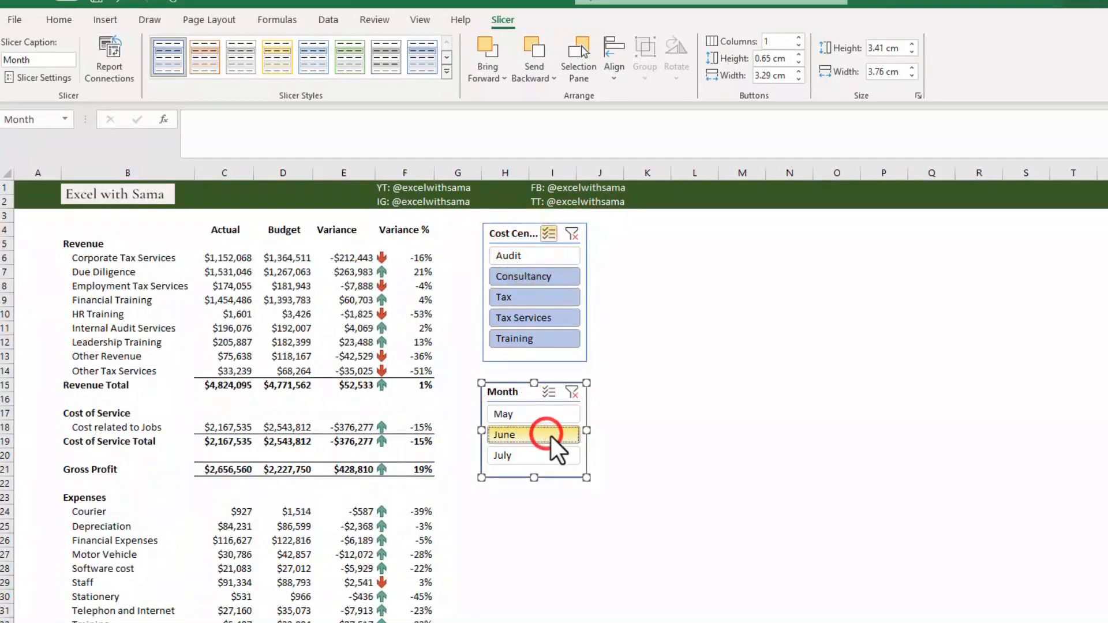
left_click(548, 392)
left_click(570, 393)
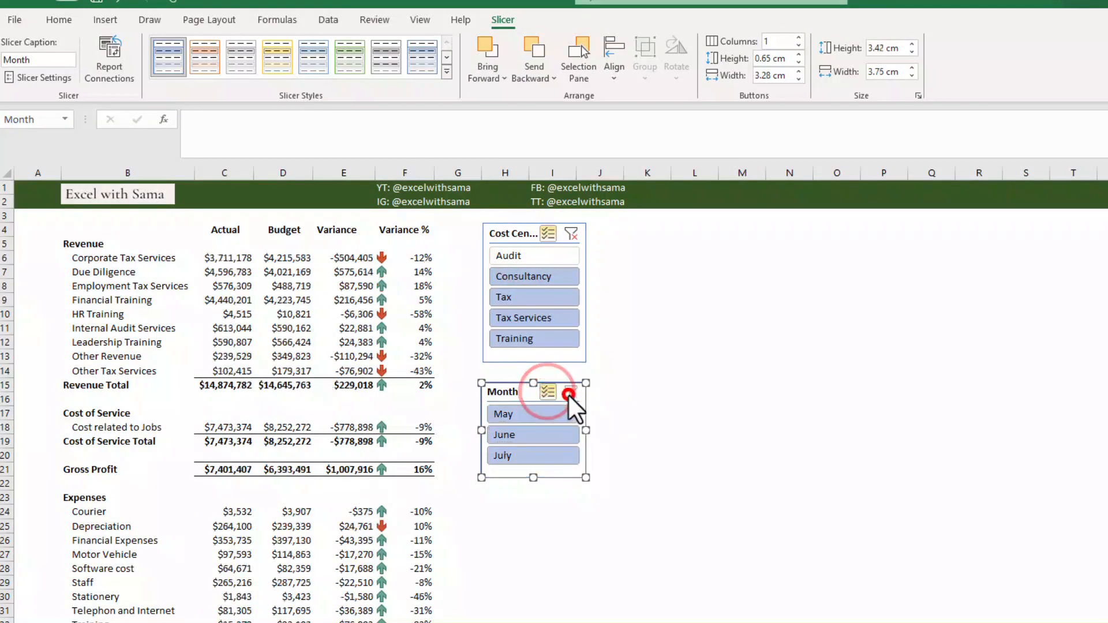
Turn off multi-selection on both slicers and filter the report to the Audit cost centre for May.
left_click(548, 257)
left_click(548, 234)
left_click(553, 254)
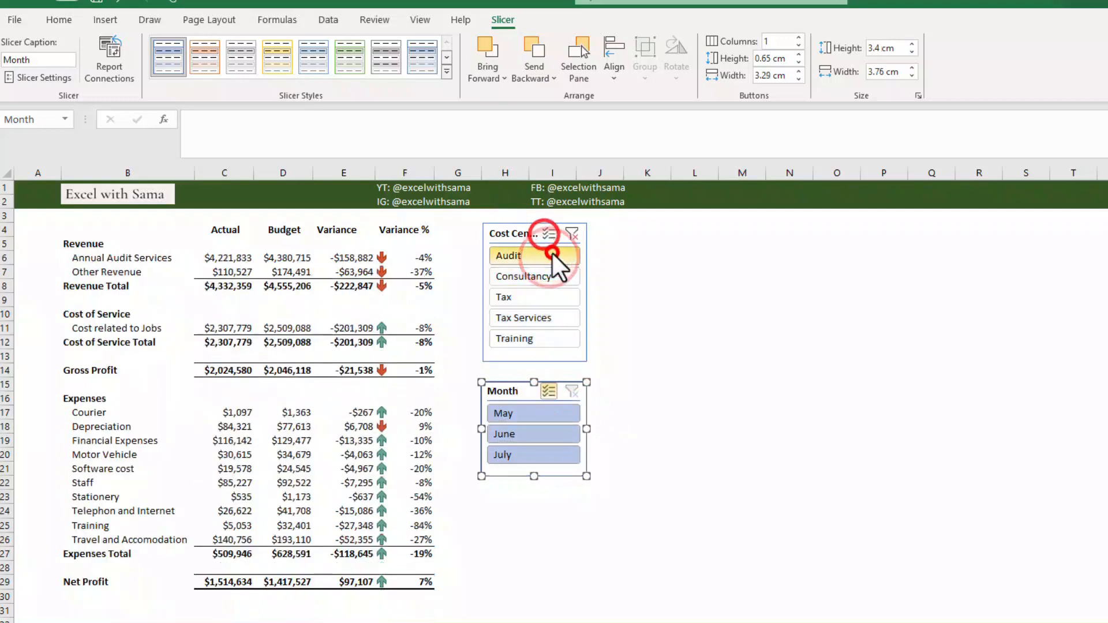
left_click(548, 391)
left_click(537, 414)
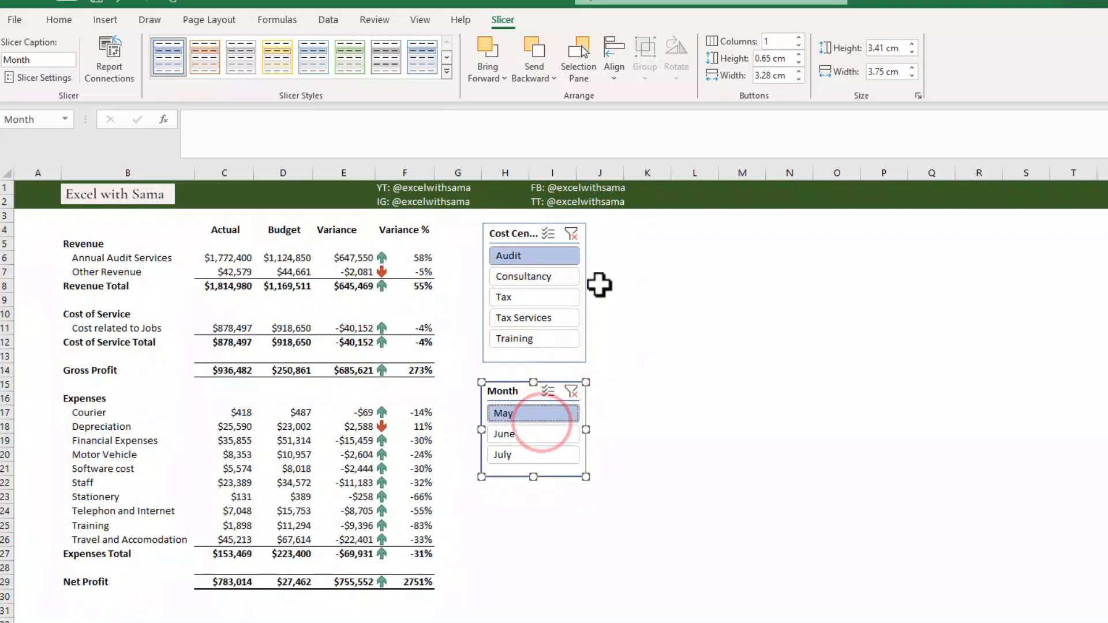
Compare the Audit cost centre's results by switching the month filter between May, June and July, ending on July.
left_click(537, 430)
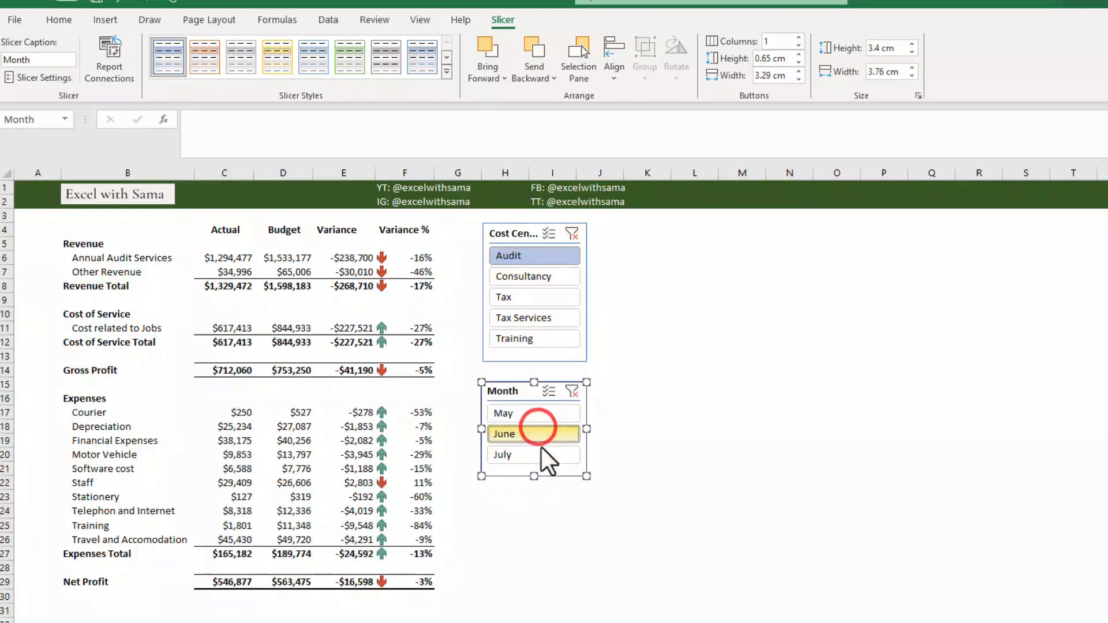
left_click(543, 455)
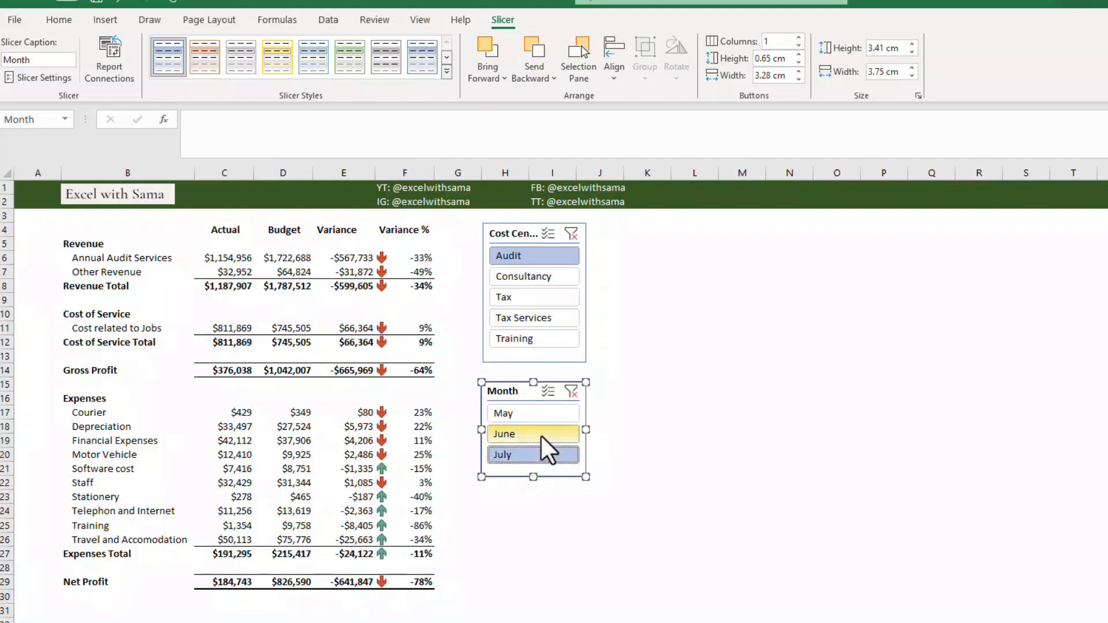
left_click(541, 435)
left_click(538, 419)
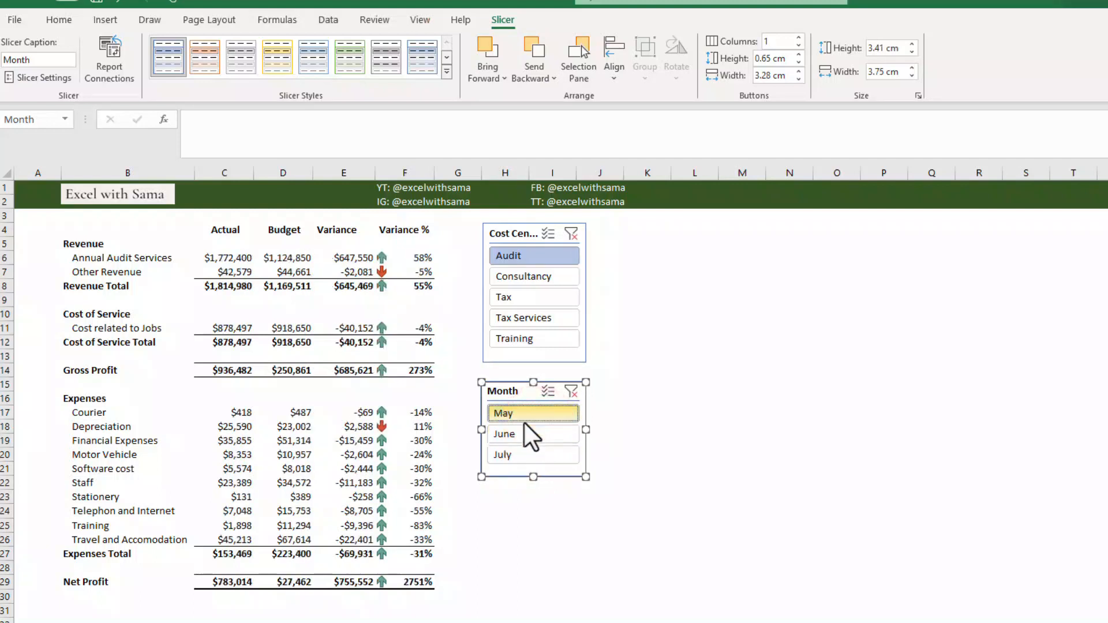
left_click(527, 414)
left_click(545, 434)
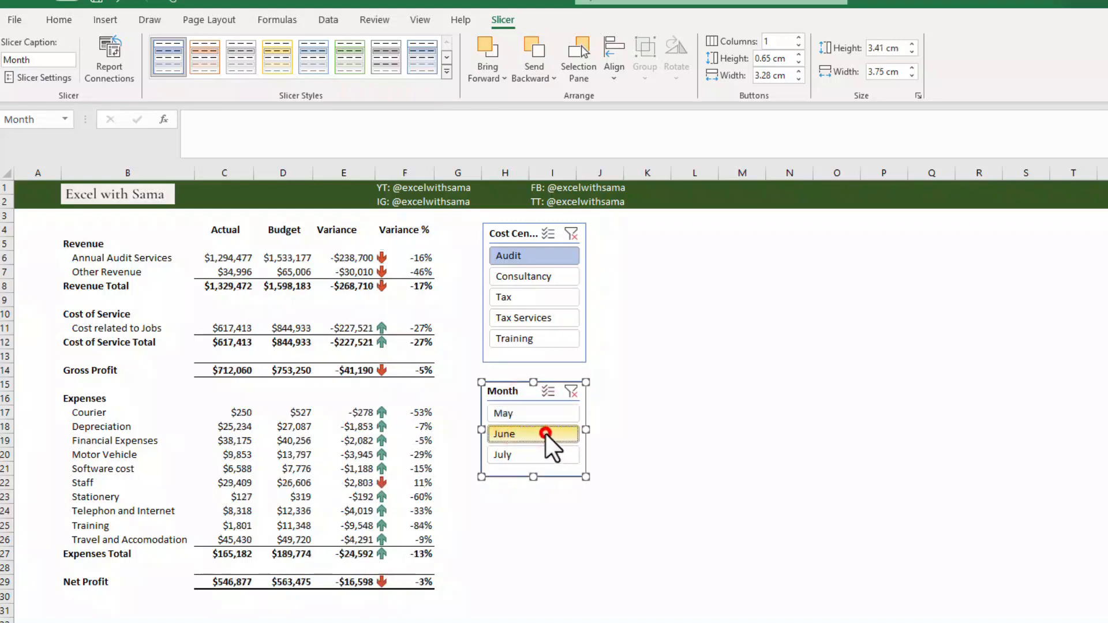
left_click(543, 451)
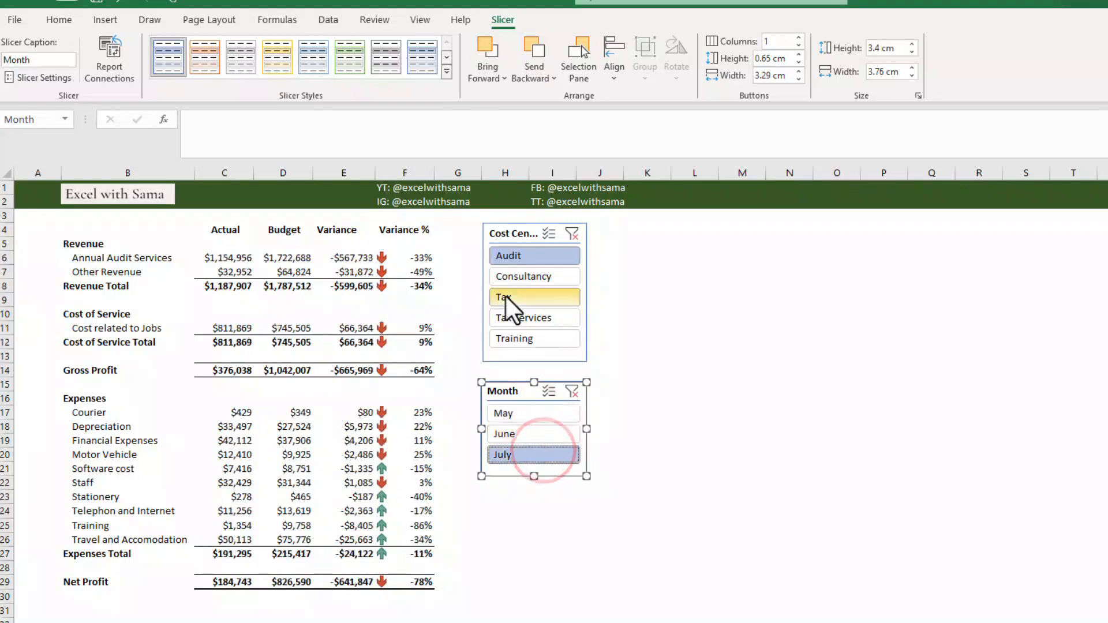
Filter the report to the Consultancy cost centre for May and for June in turn.
left_click(516, 278)
left_click(523, 417)
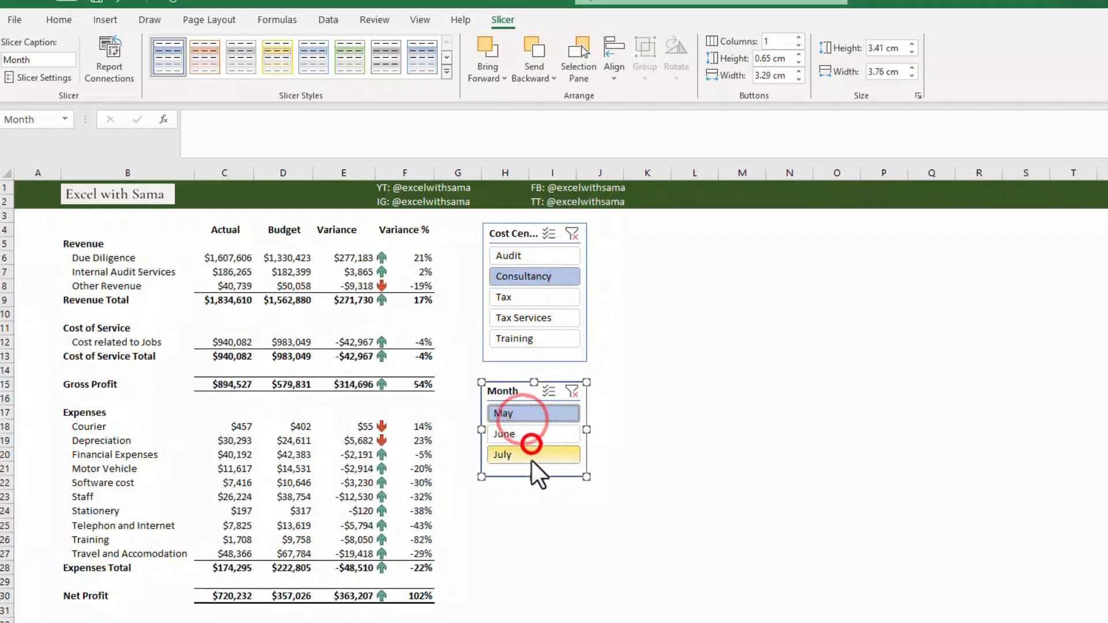
left_click(530, 439)
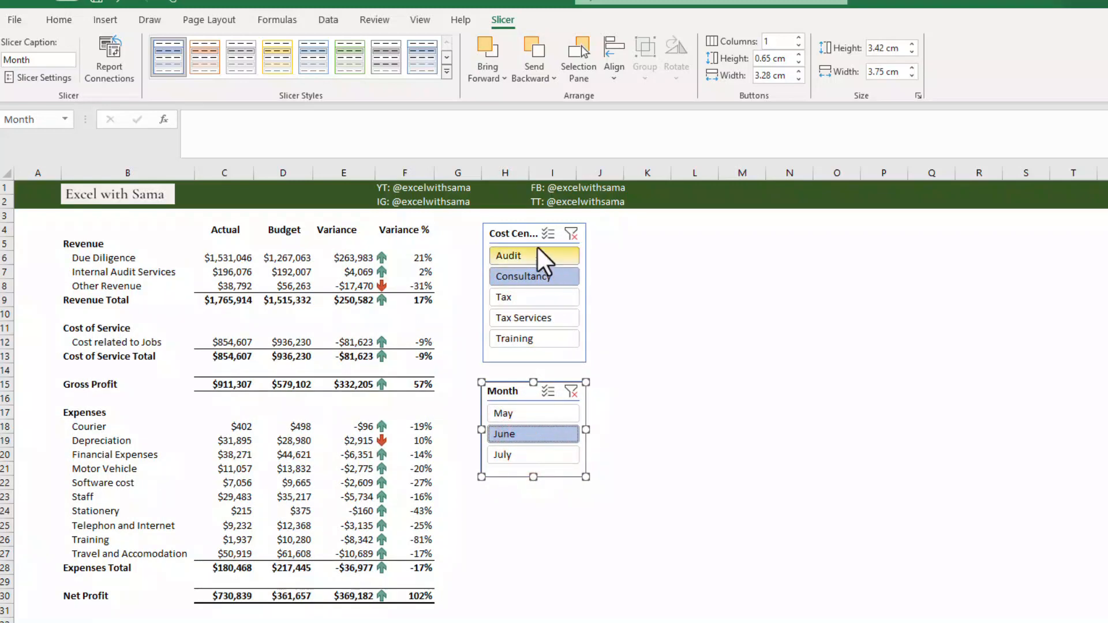
Use multi-selection to filter the report to Audit, Consultancy and Tax for May and June, and clear both slicer filters.
left_click(548, 233)
left_click(540, 254)
left_click(551, 295)
left_click(535, 413)
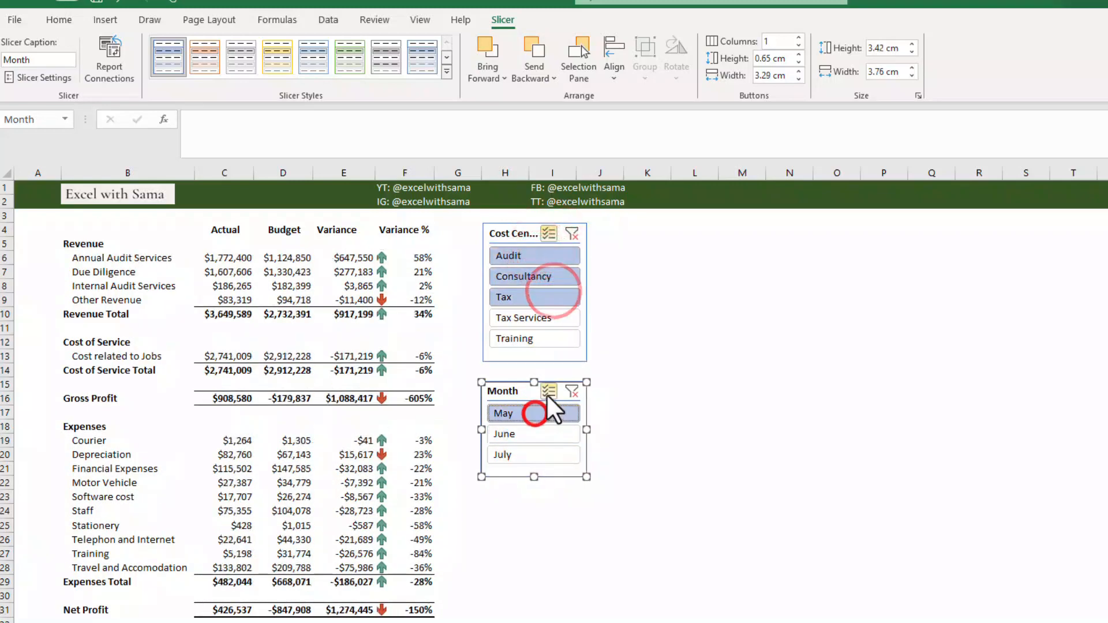
left_click(547, 392)
left_click(548, 434)
left_click(572, 233)
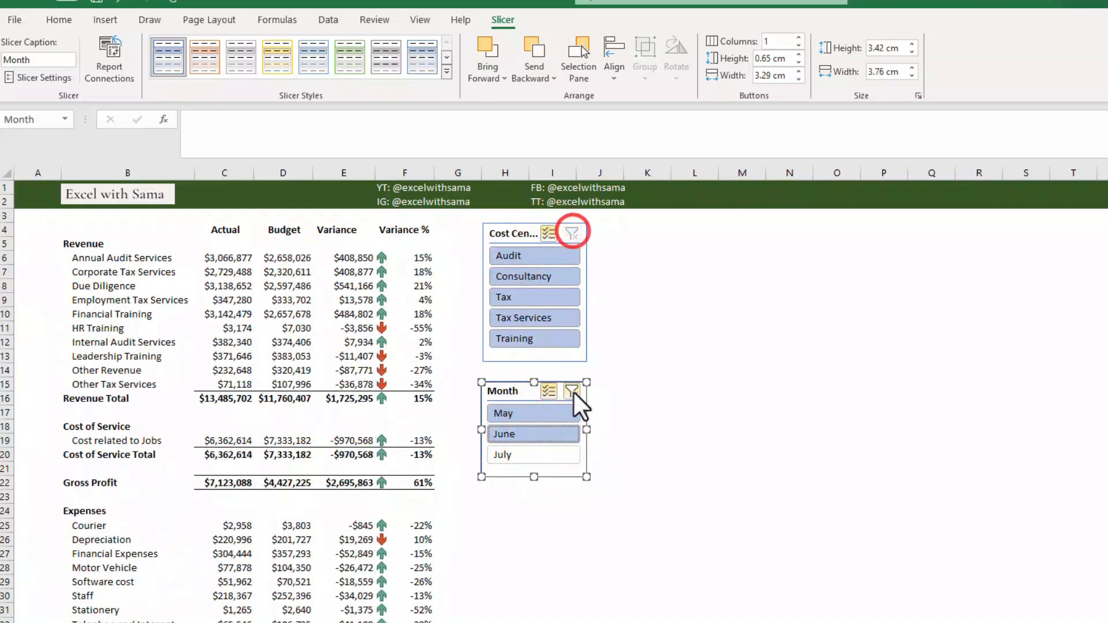
left_click(574, 392)
Turn off multi-selection on the Month slicer, view May, June and July one at a time, and clear the month filter.
left_click(547, 392)
left_click(528, 412)
left_click(539, 432)
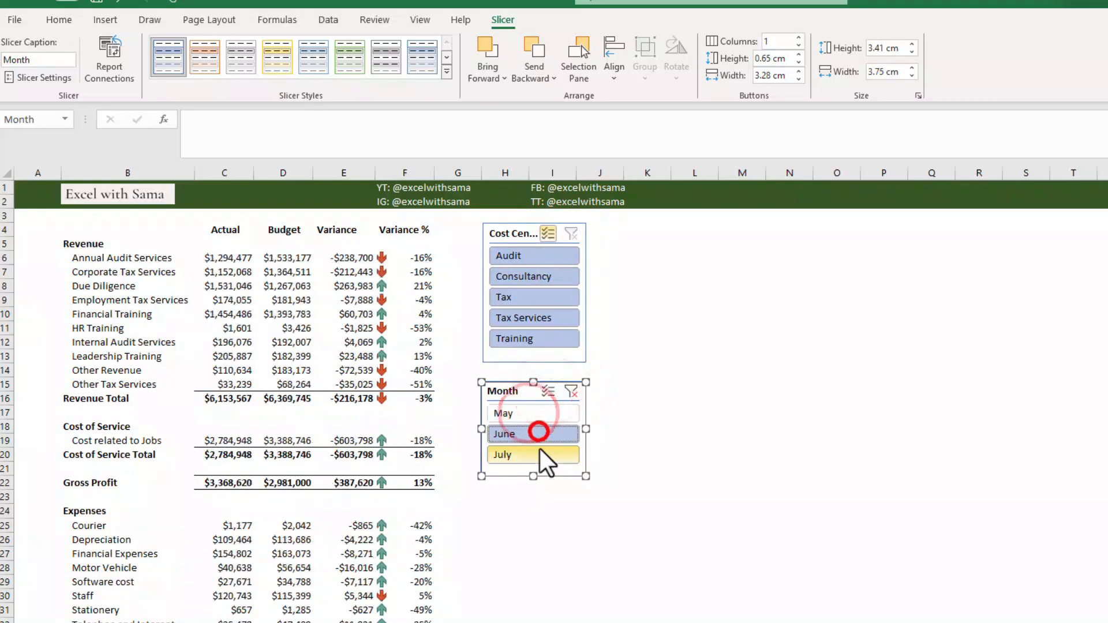
left_click(539, 455)
left_click(539, 434)
left_click(531, 414)
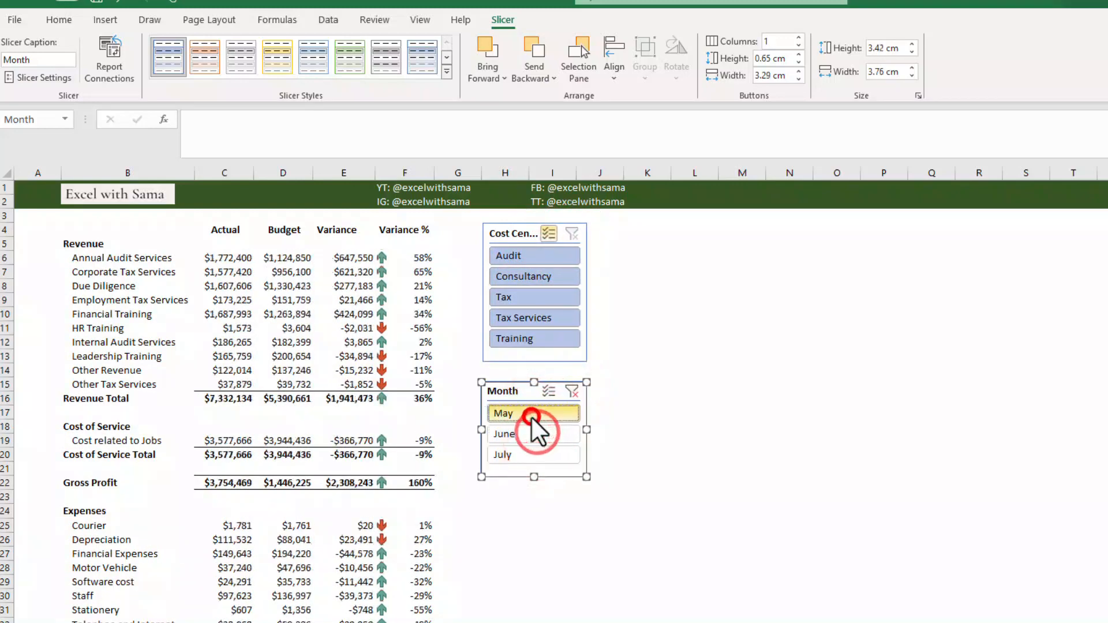
left_click(572, 392)
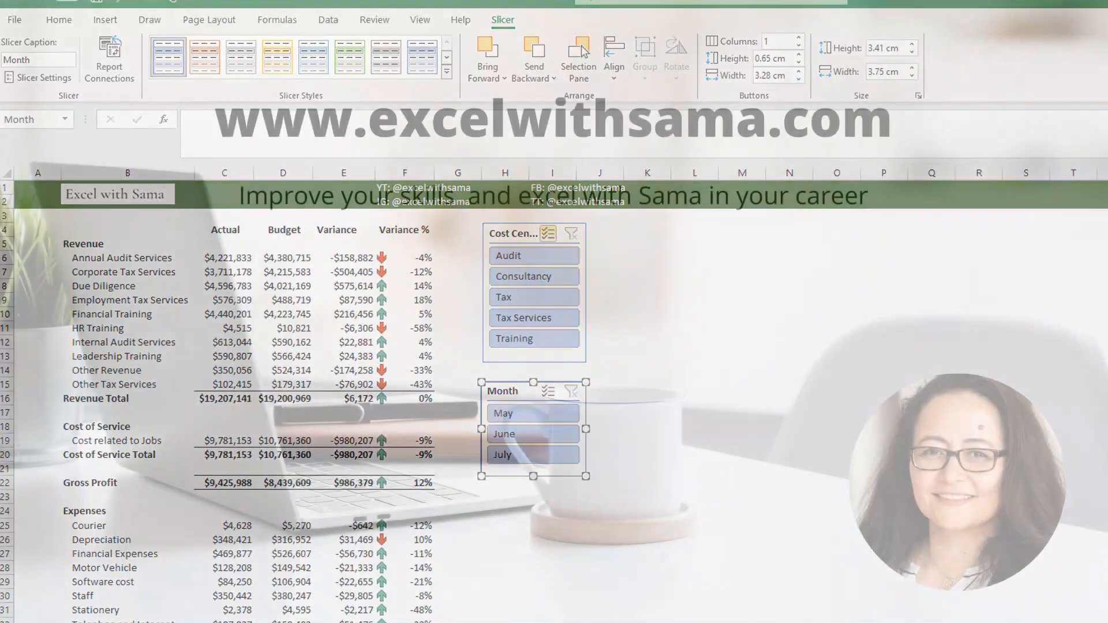